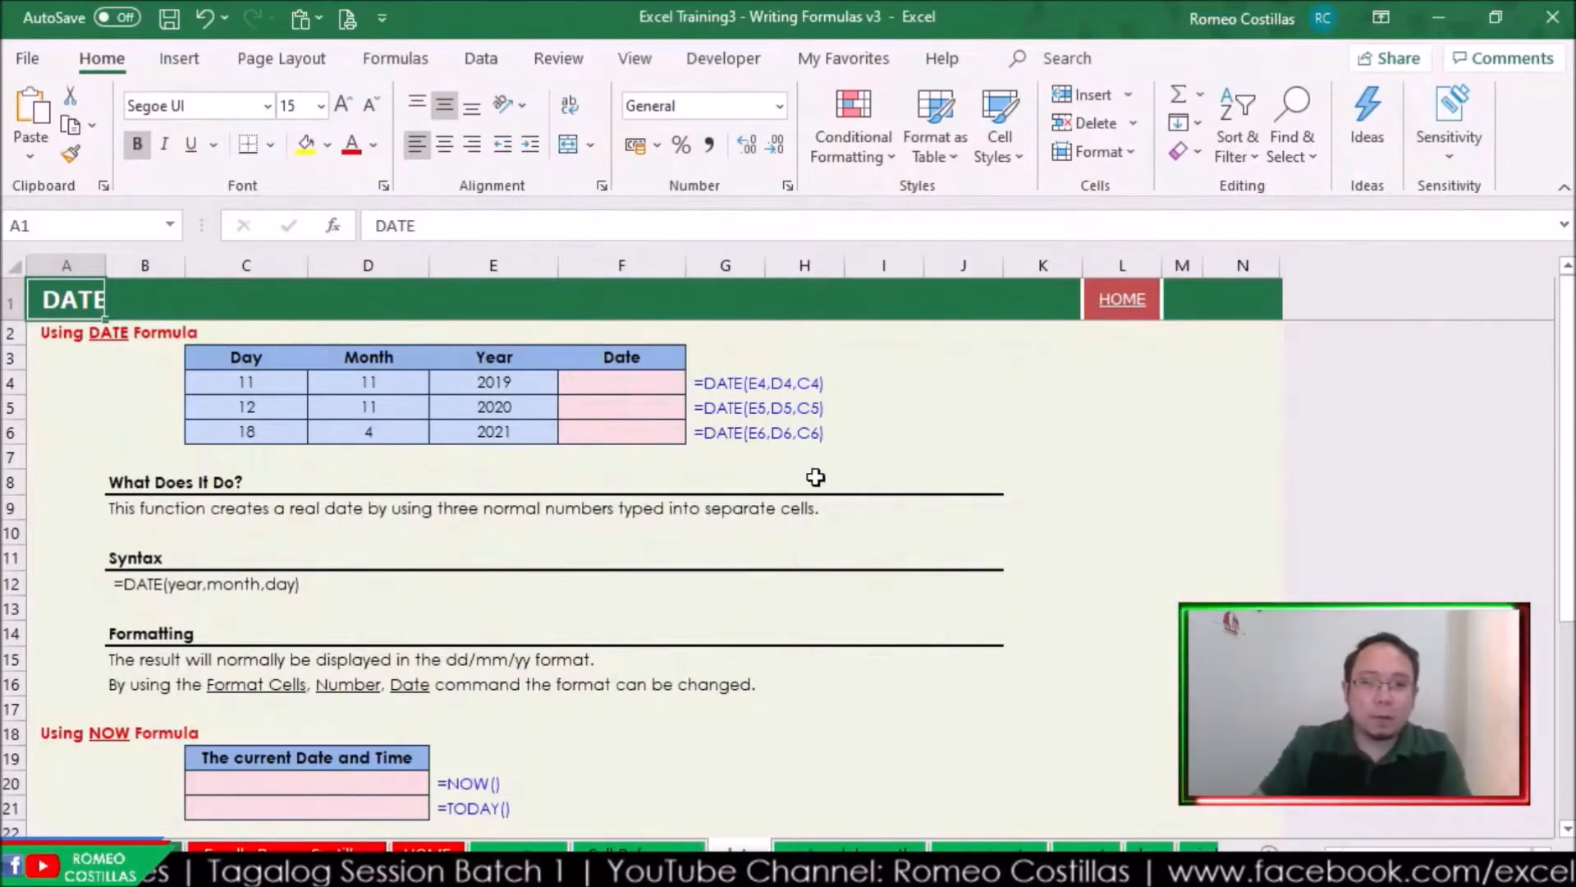
pyautogui.scroll(1, 817, 495)
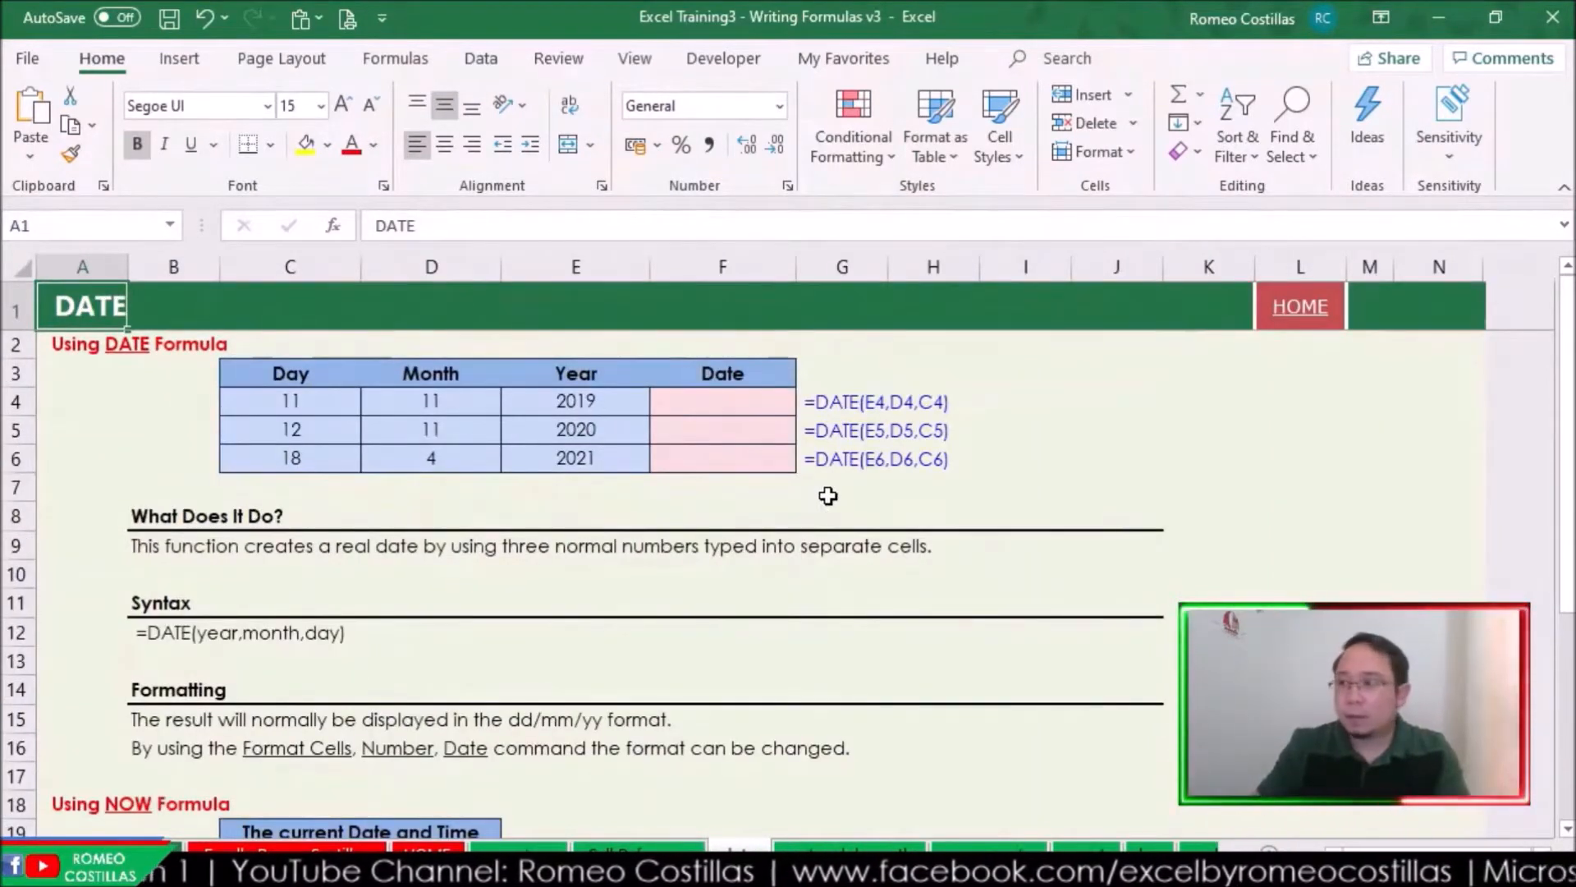
pyautogui.click(730, 405)
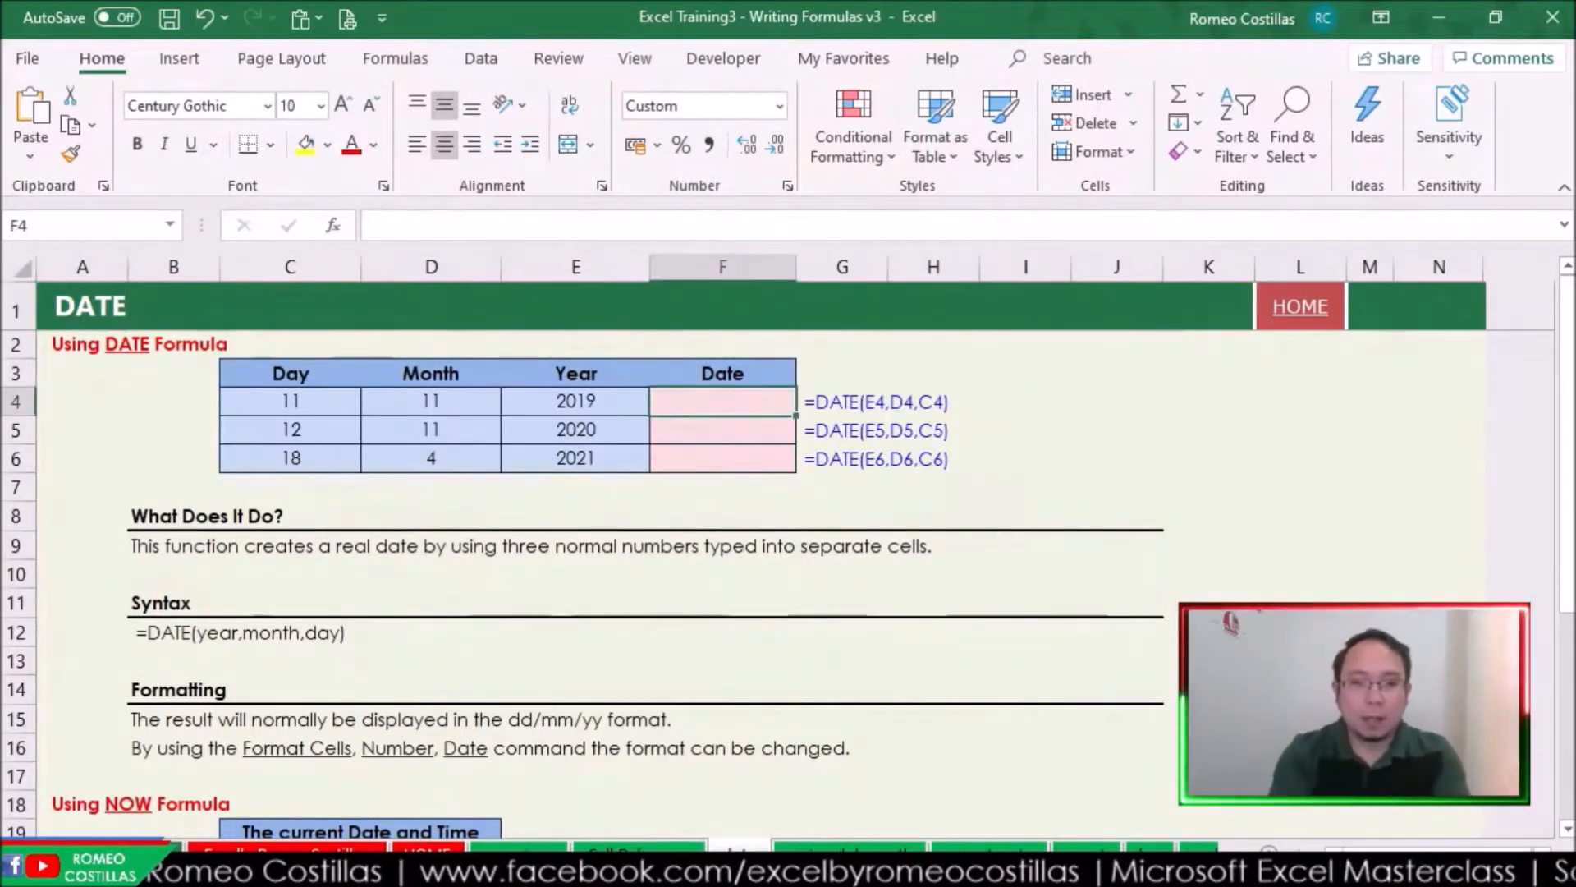
pyautogui.write('=date')
pyautogui.press('Tab')
pyautogui.press('Escape')
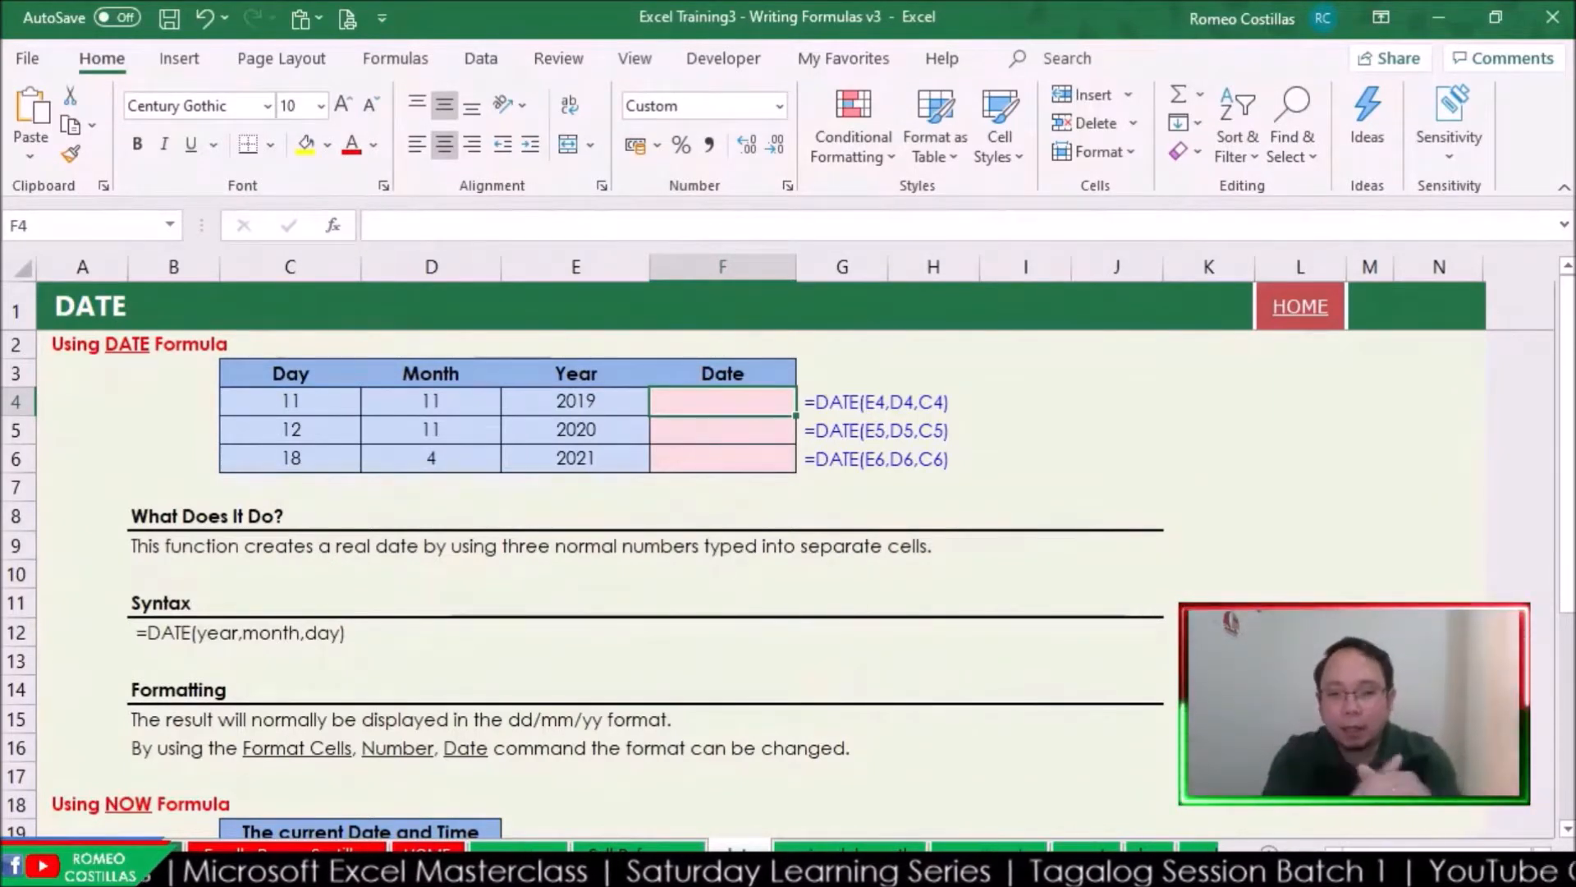
# - Enter a DATE formula in F4 that takes the year from E4, the month from D4 and the day from C4
pyautogui.write('=')
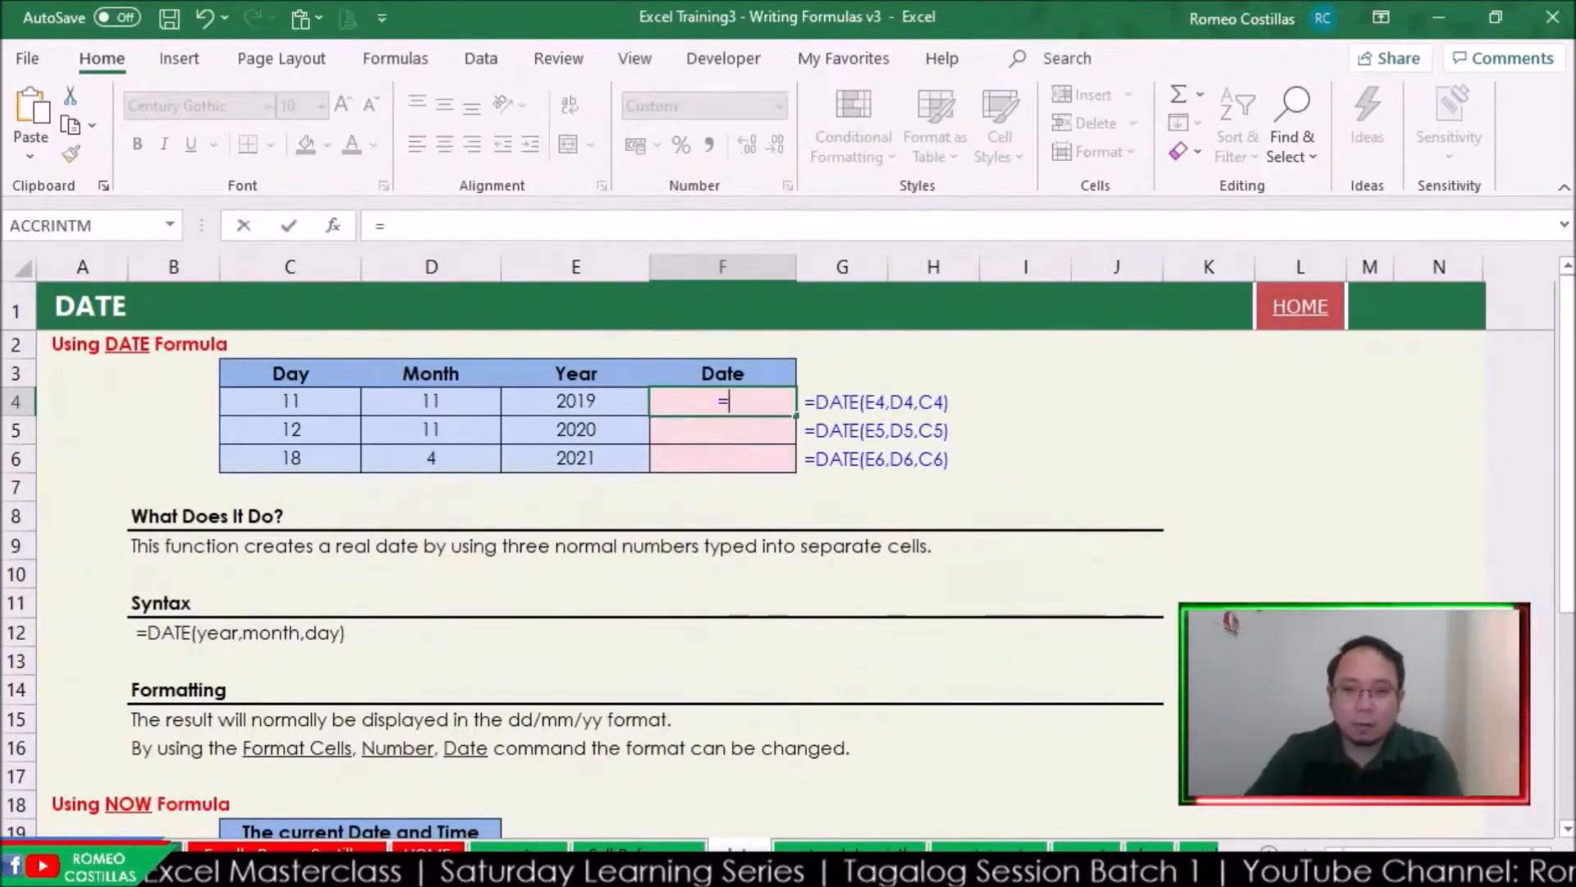
pyautogui.write('da')
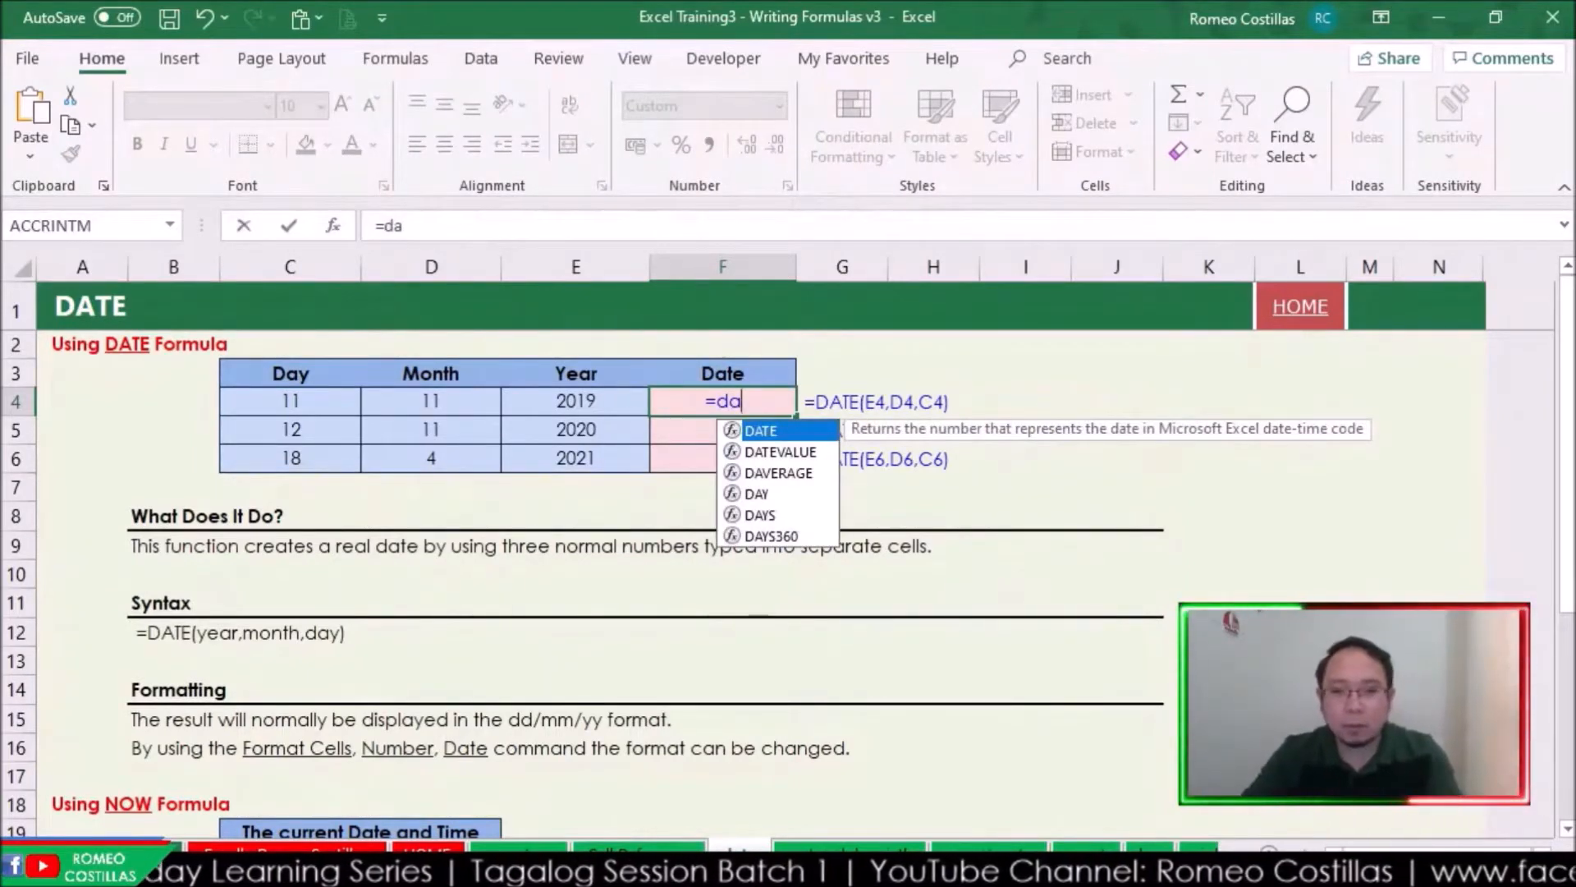
pyautogui.press('Tab')
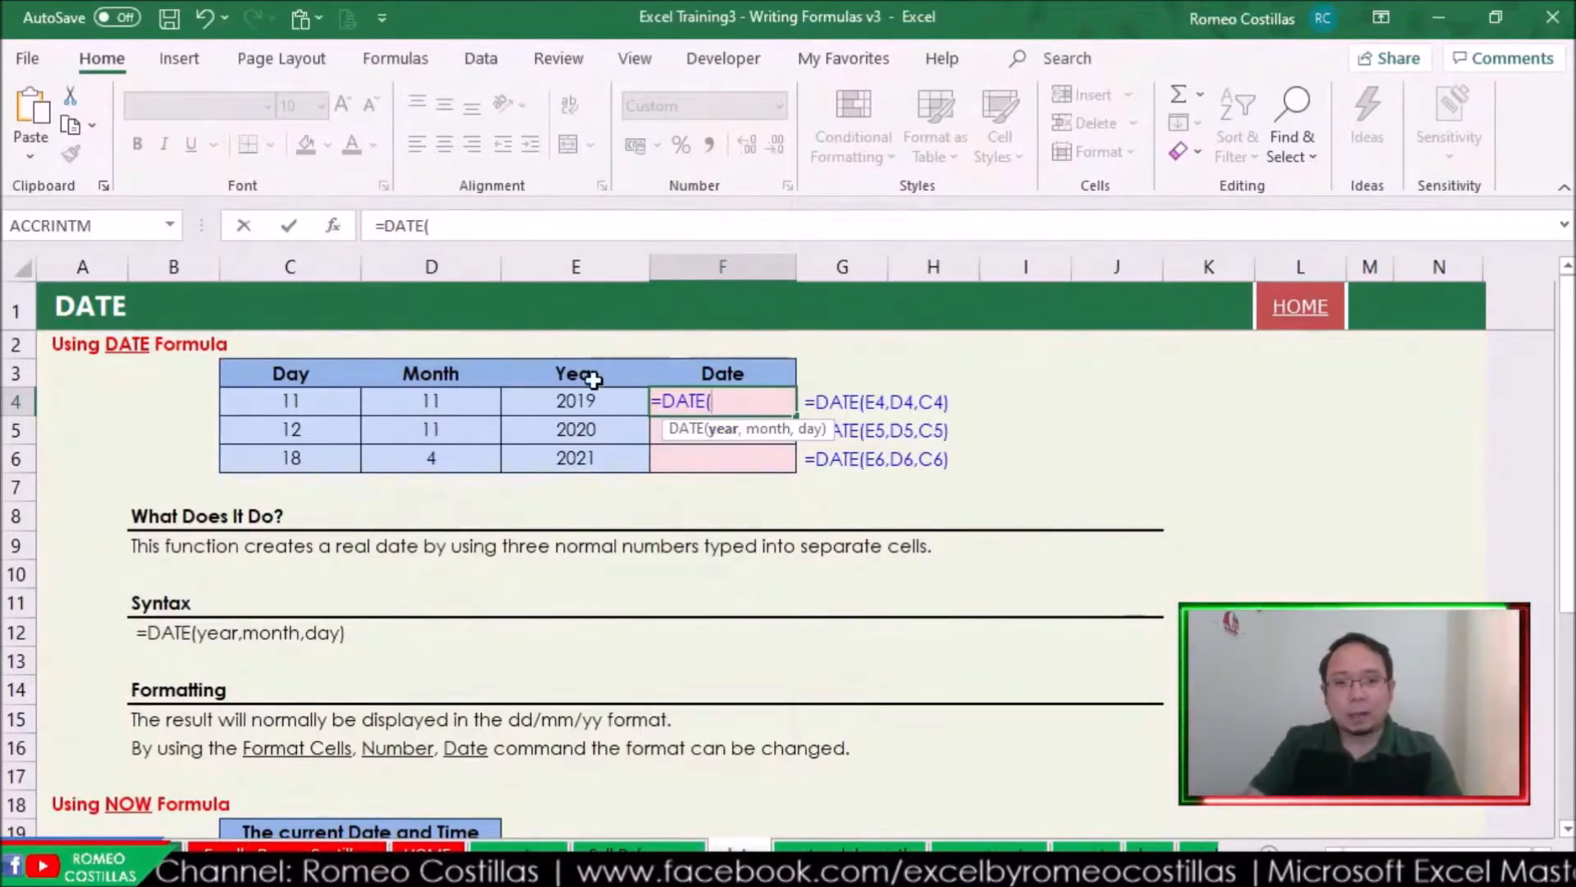
pyautogui.click(577, 398)
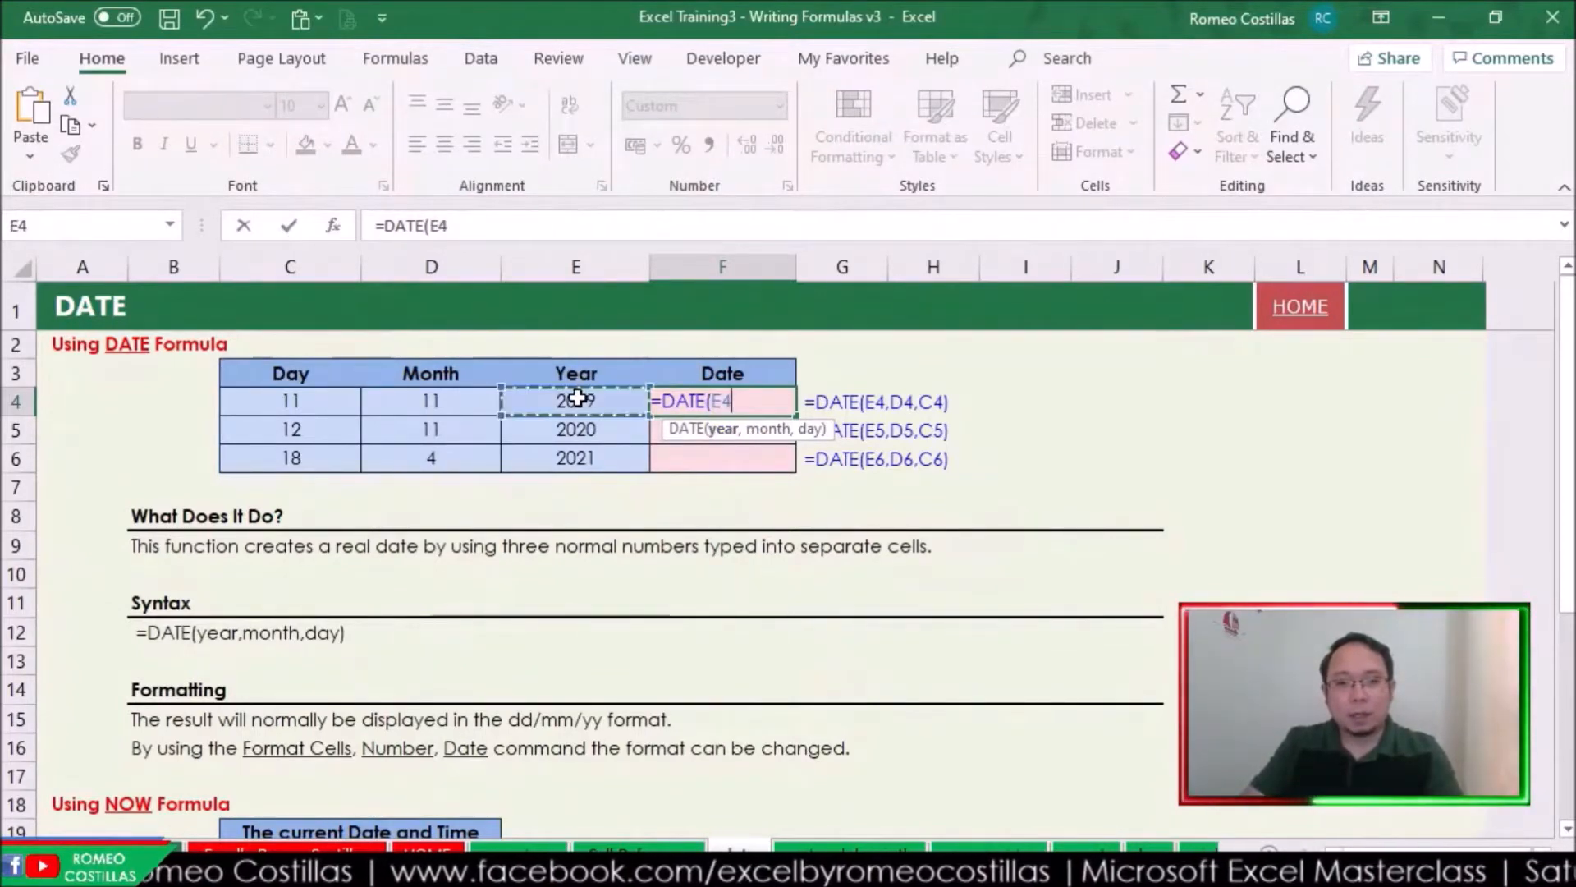
pyautogui.write(',')
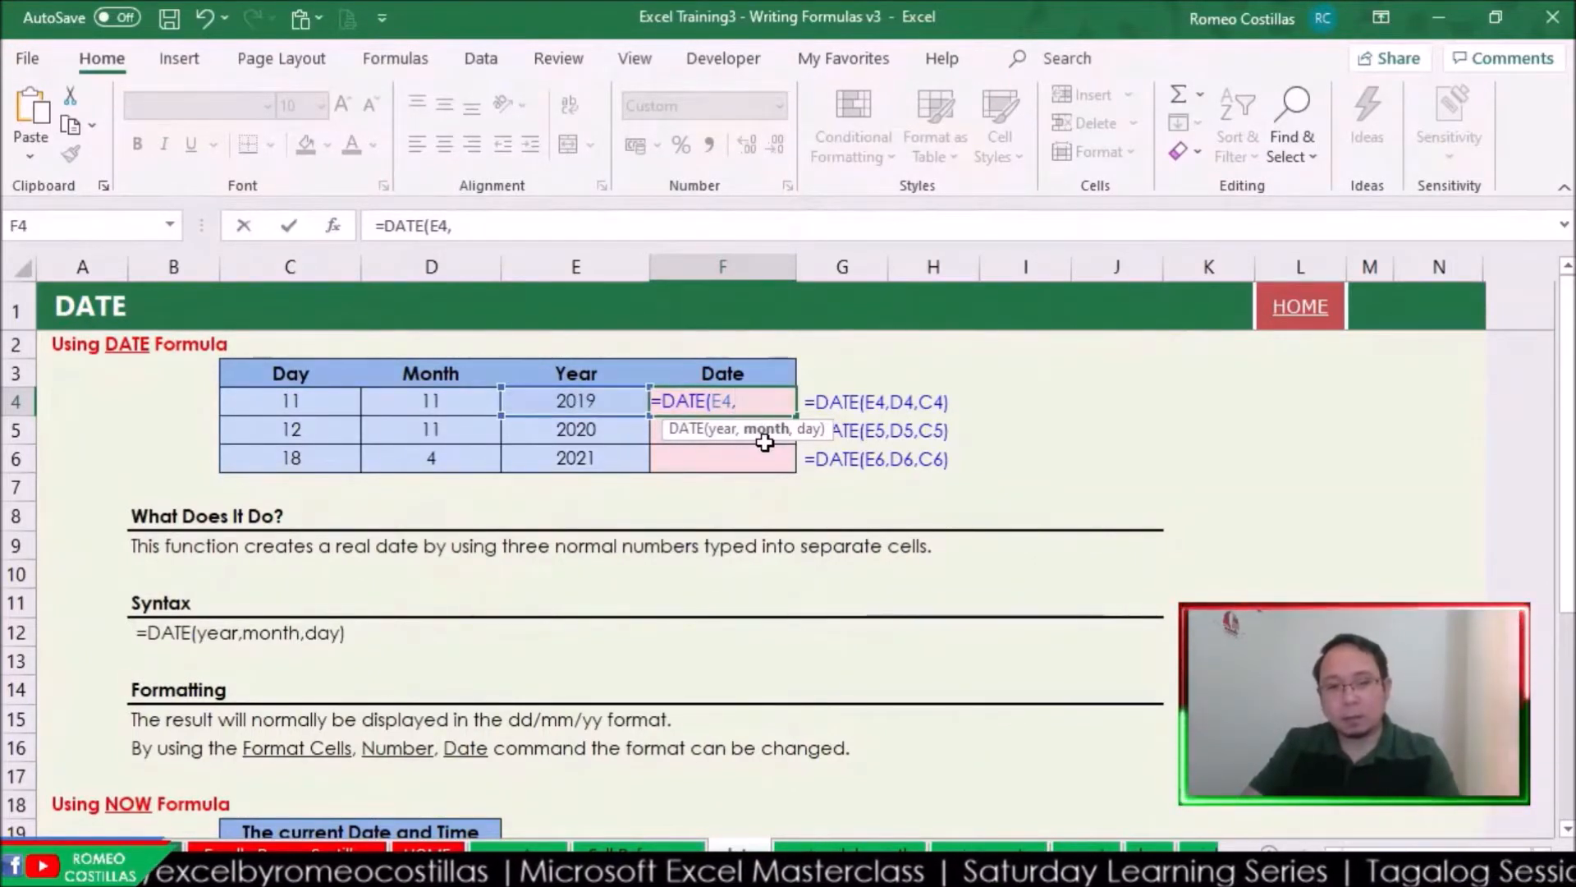
pyautogui.click(417, 403)
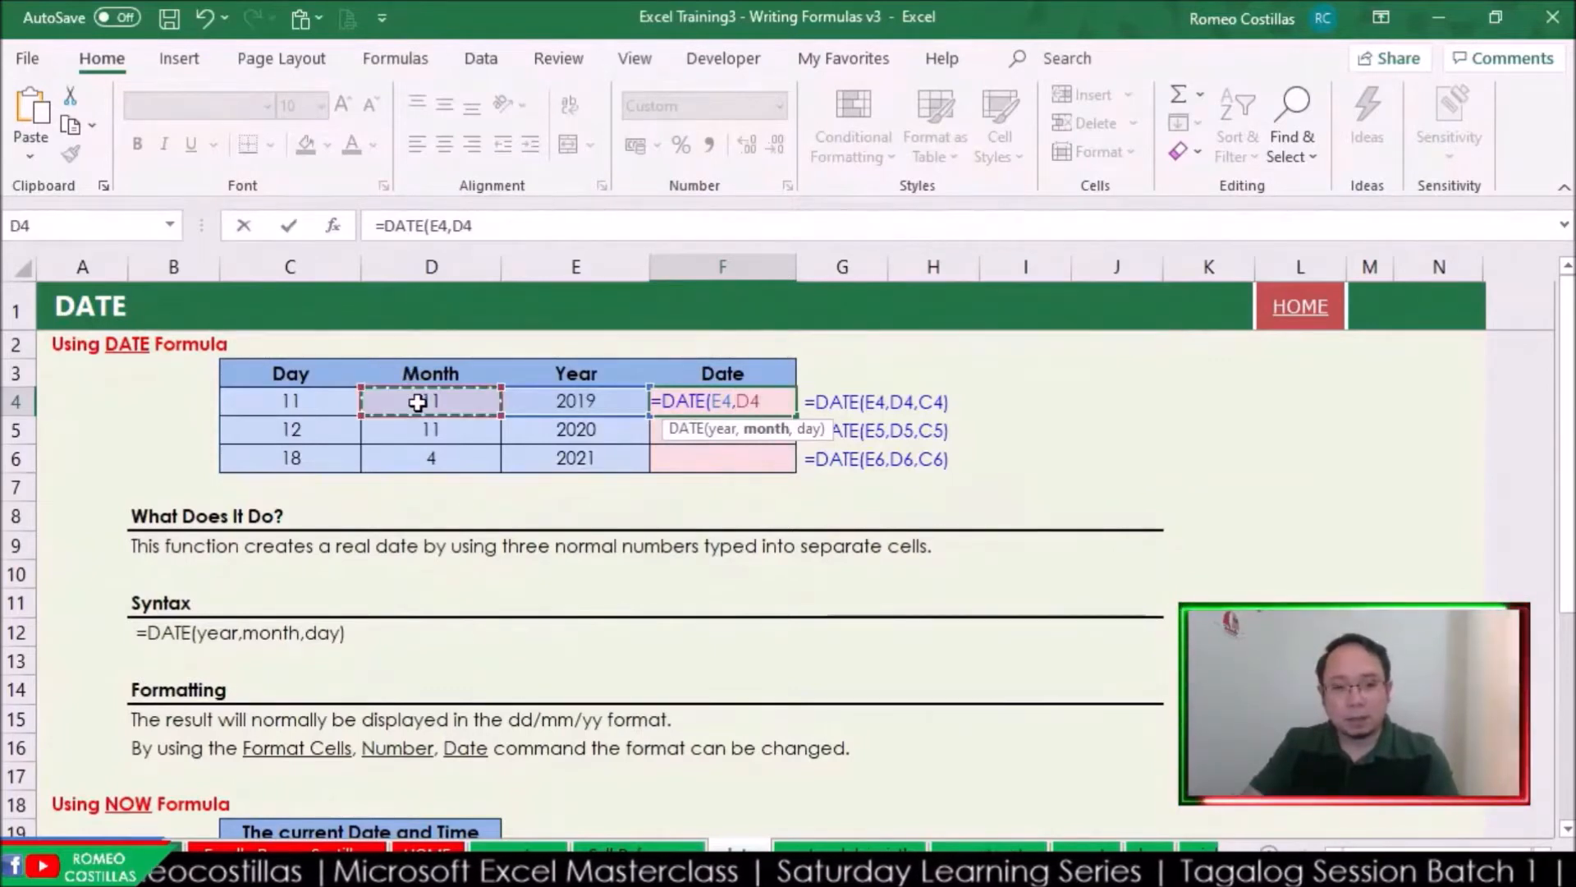
pyautogui.write(',')
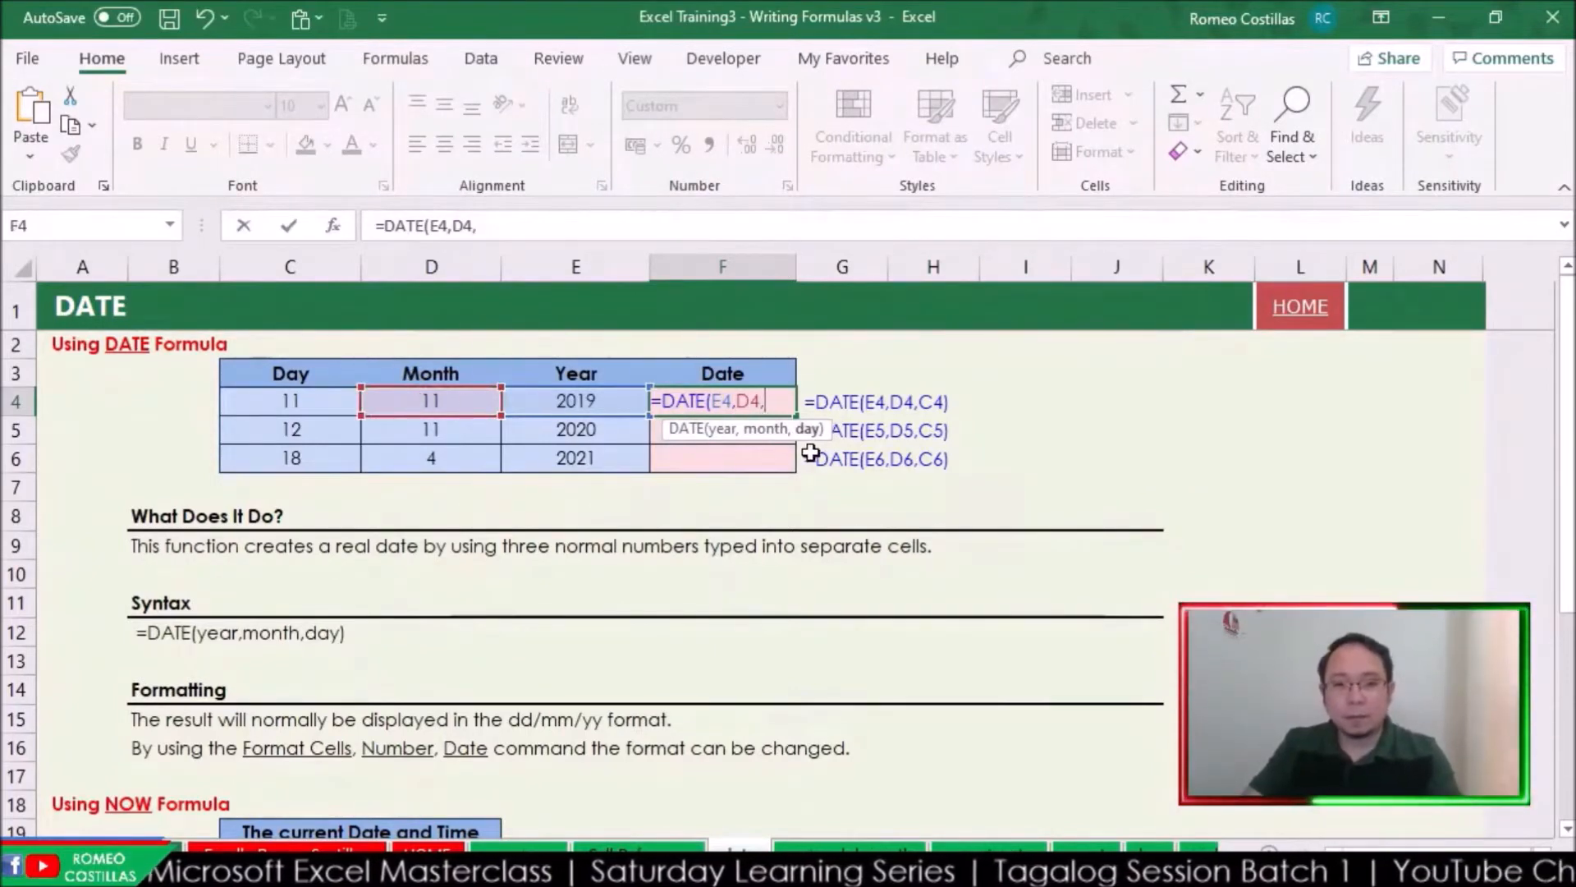
pyautogui.click(260, 397)
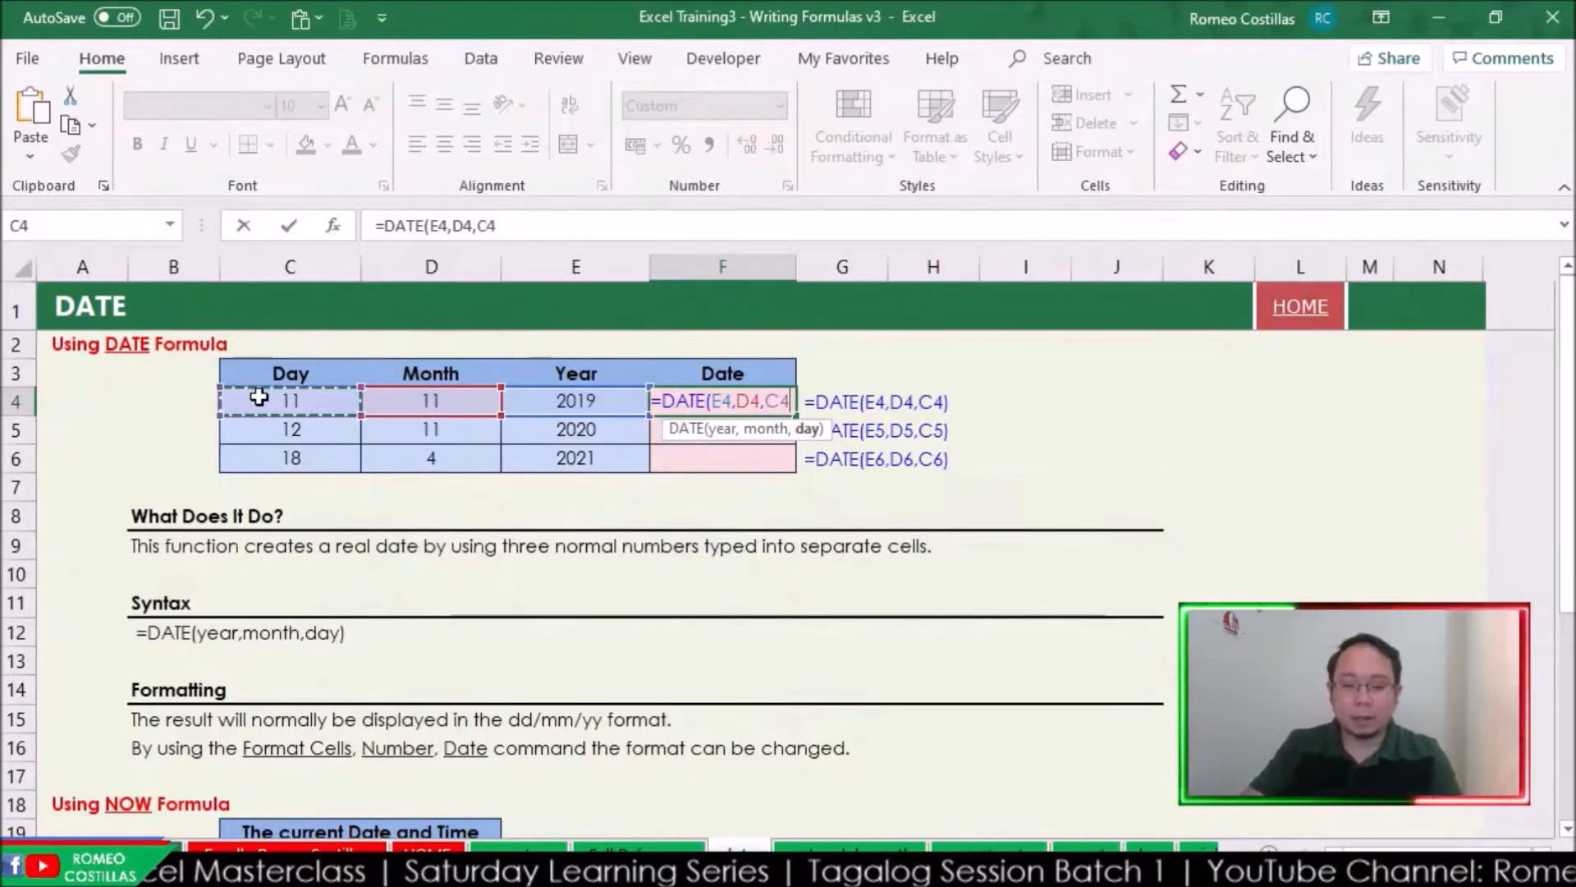
pyautogui.press('Return')
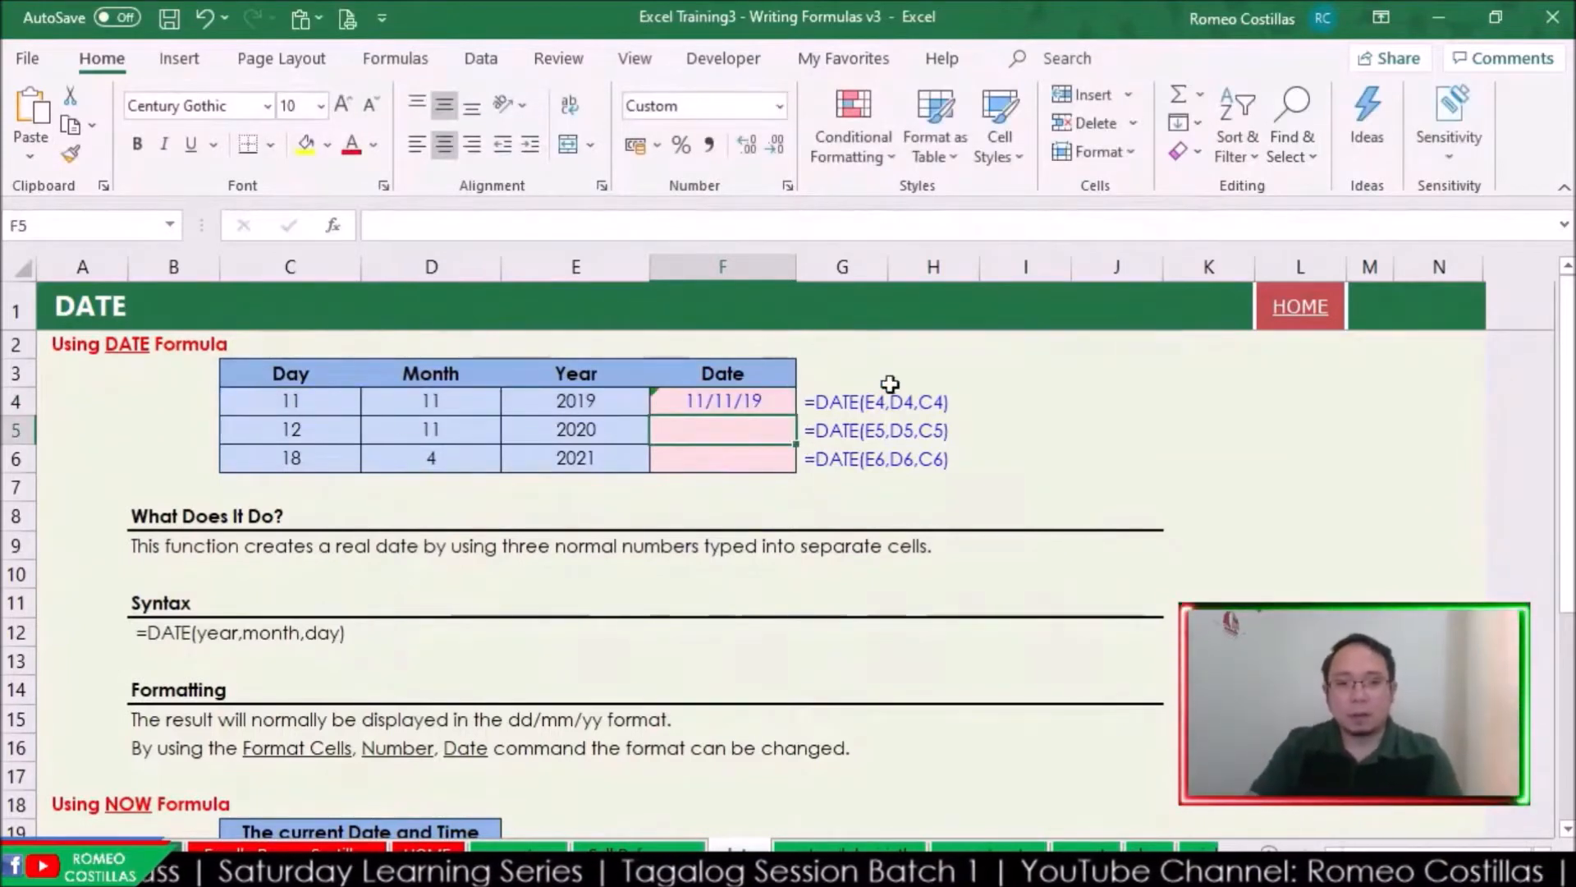
# - Remove the closing parenthesis from the DATE formula in F4 and commit the formula again
pyautogui.click(771, 400)
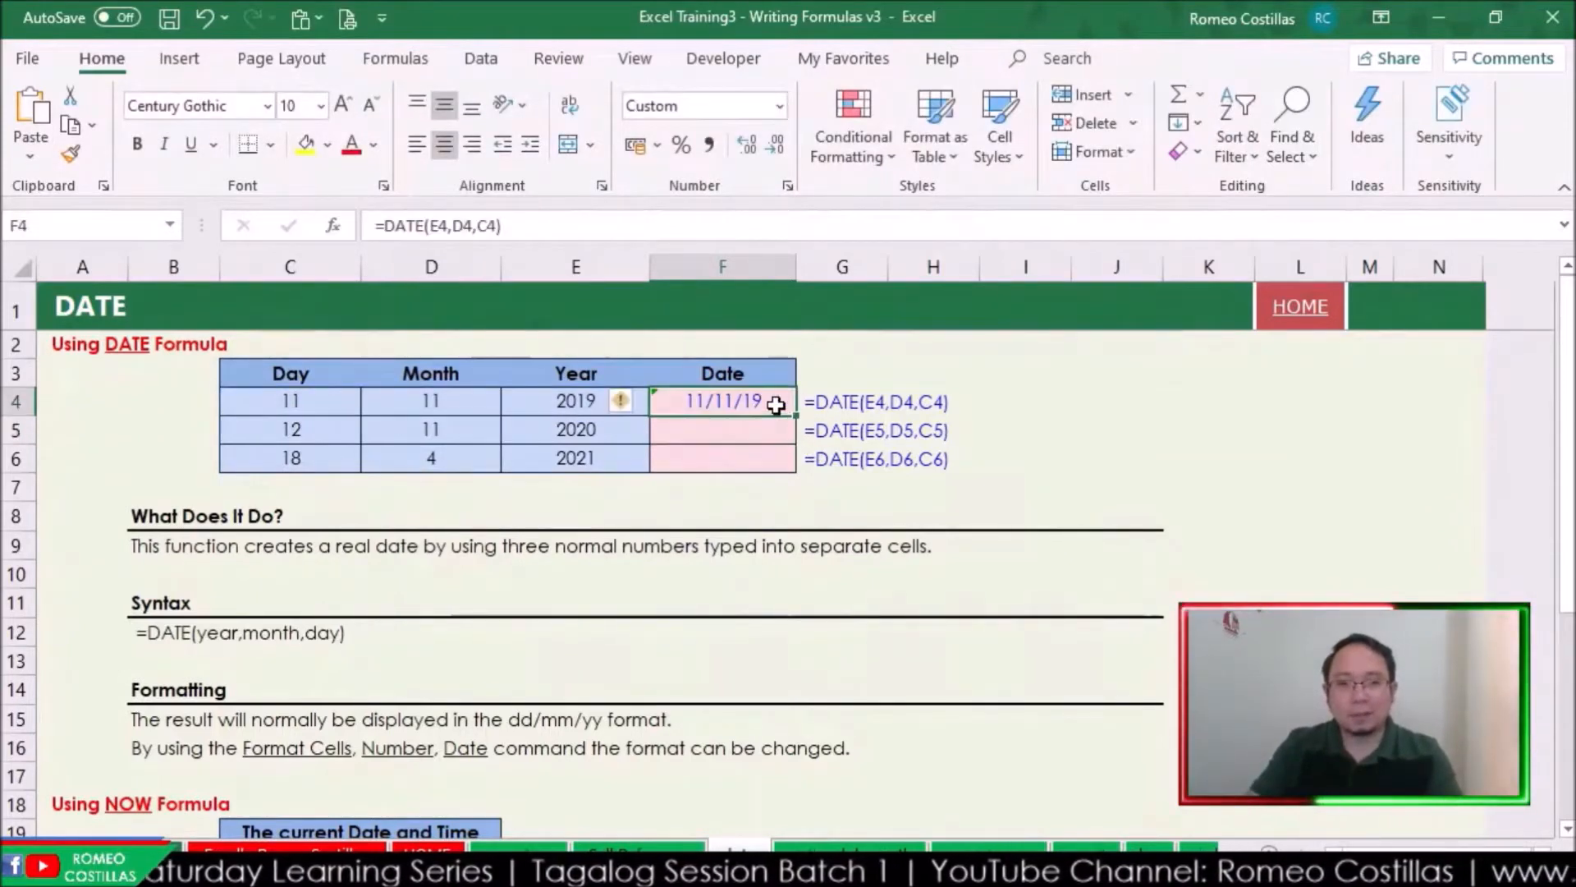
pyautogui.click(560, 224)
pyautogui.press('BackSpace')
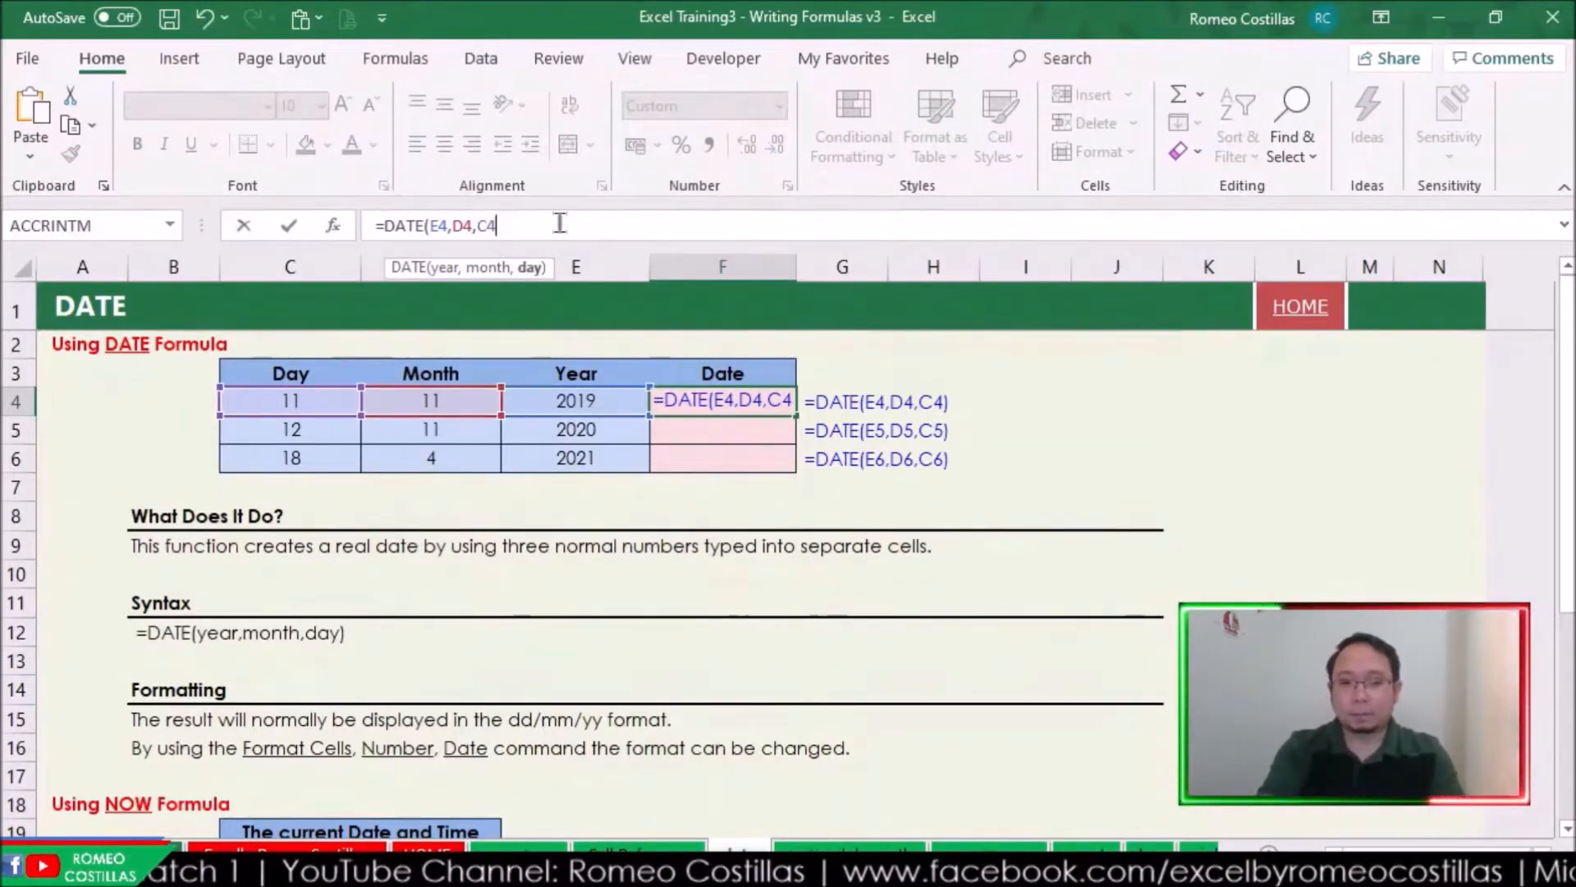
pyautogui.press('Return')
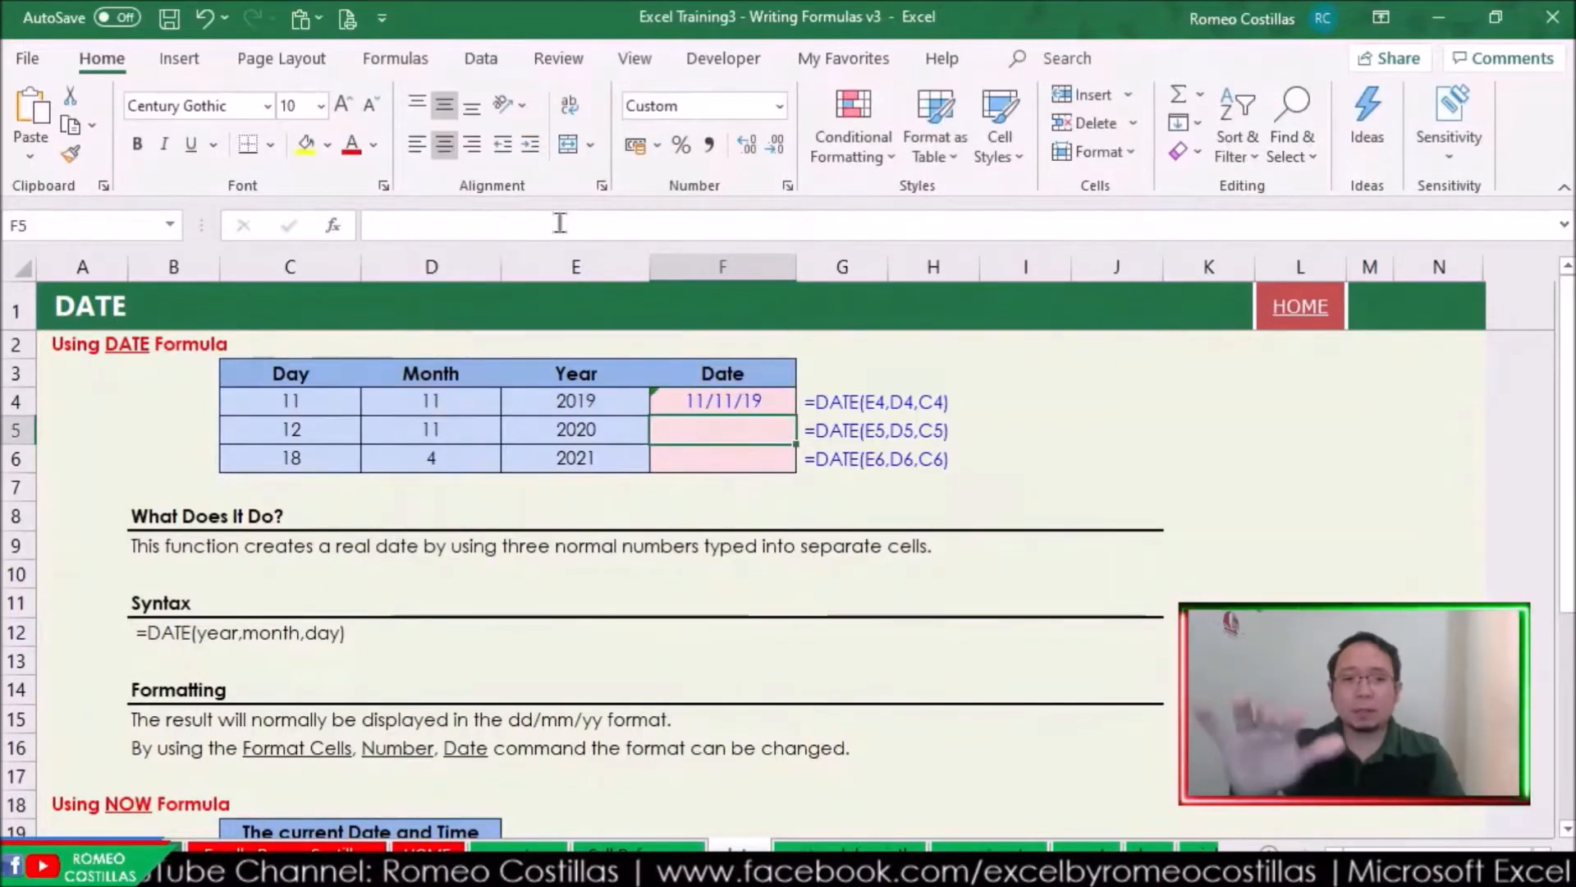
# - Fill the DATE formula from F4 down through F6
pyautogui.click(771, 400)
pyautogui.moveTo(771, 400); pyautogui.dragTo(741, 470)
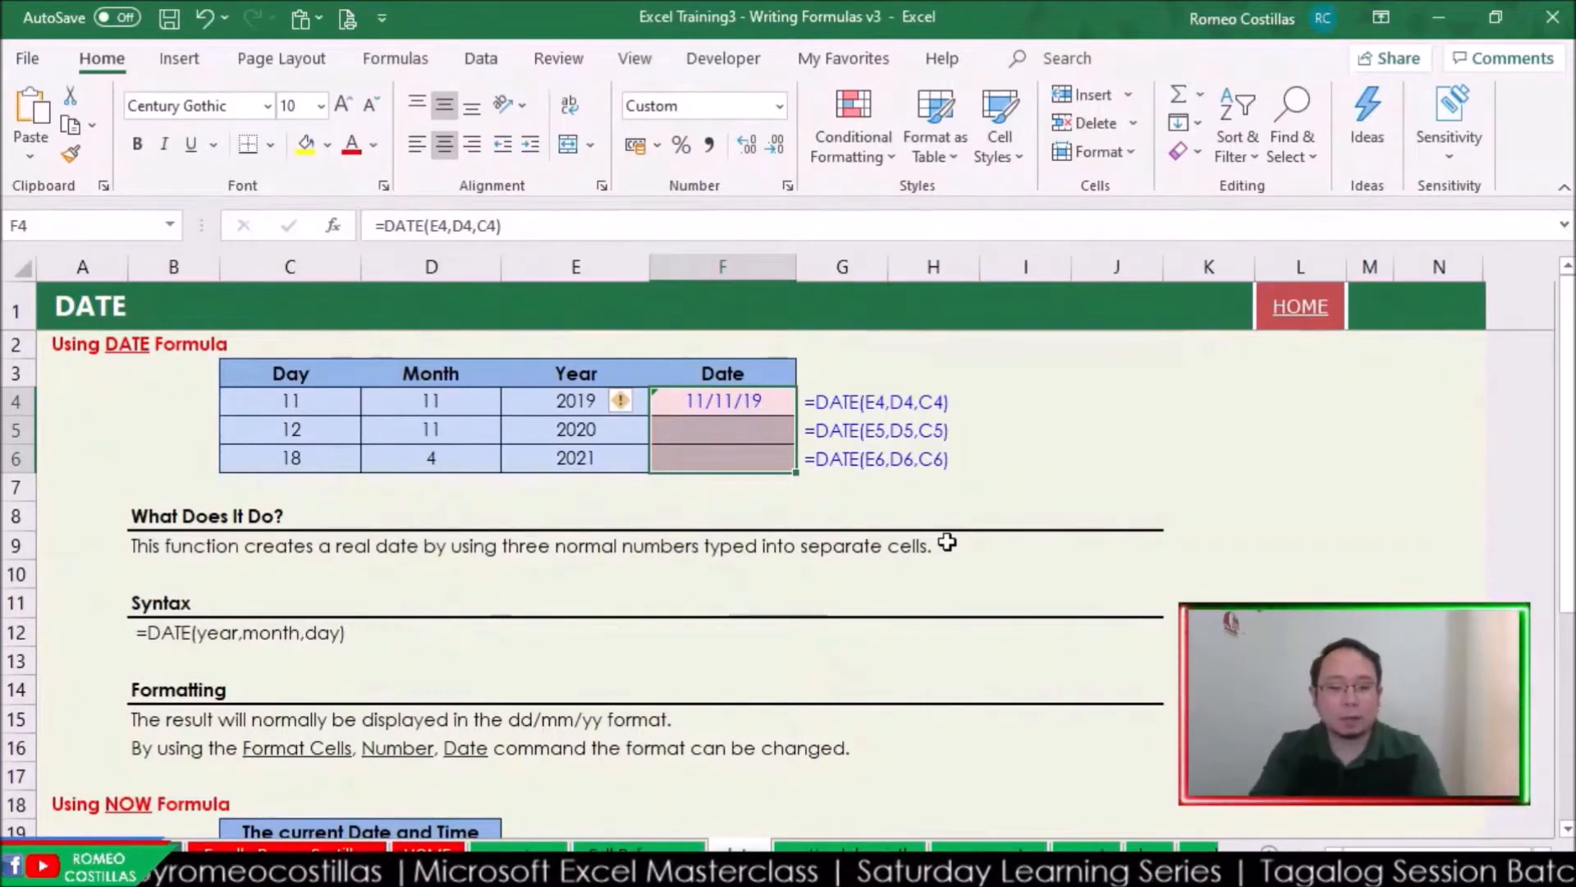
pyautogui.hotkey('ctrl', 'd')
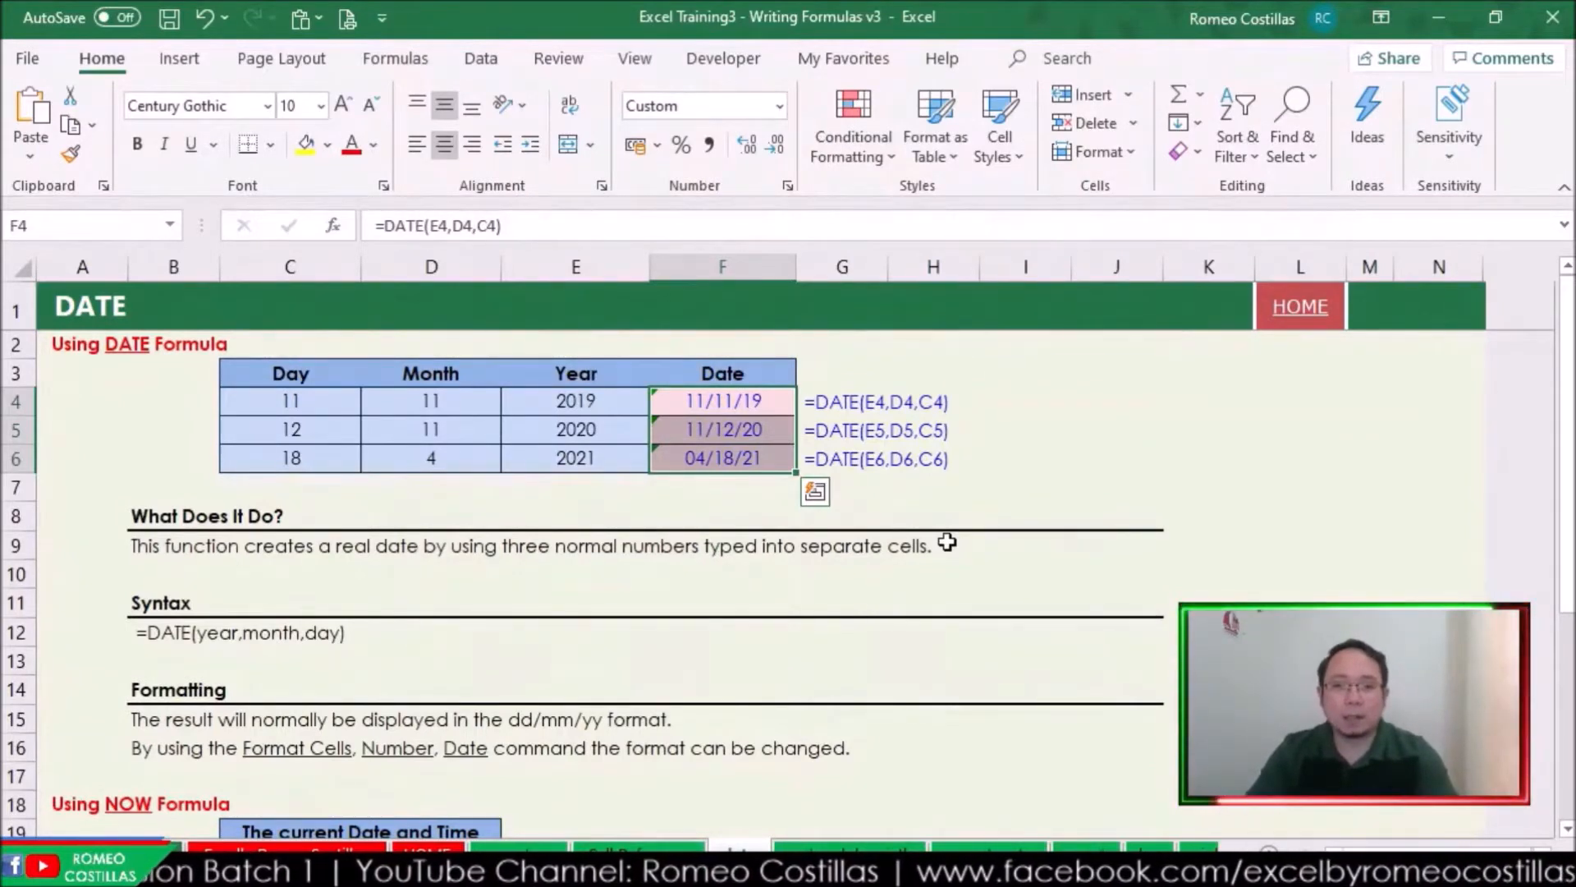
# - Enter =NOW() in C20, the first cell under the current date and time heading
pyautogui.scroll(-3, 977, 606)
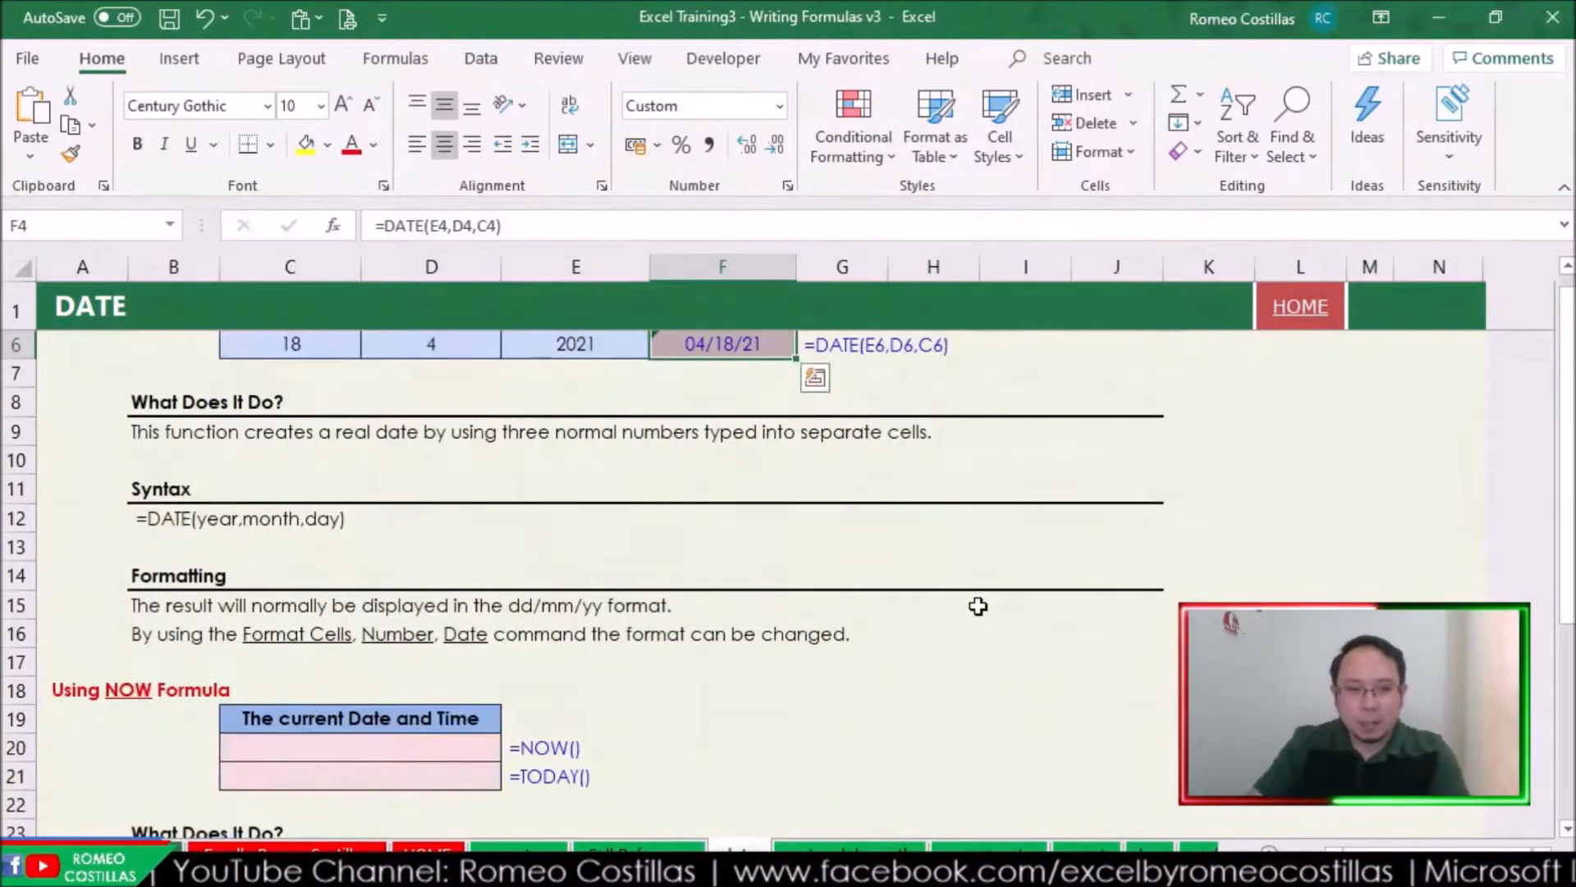
pyautogui.scroll(2, 973, 604)
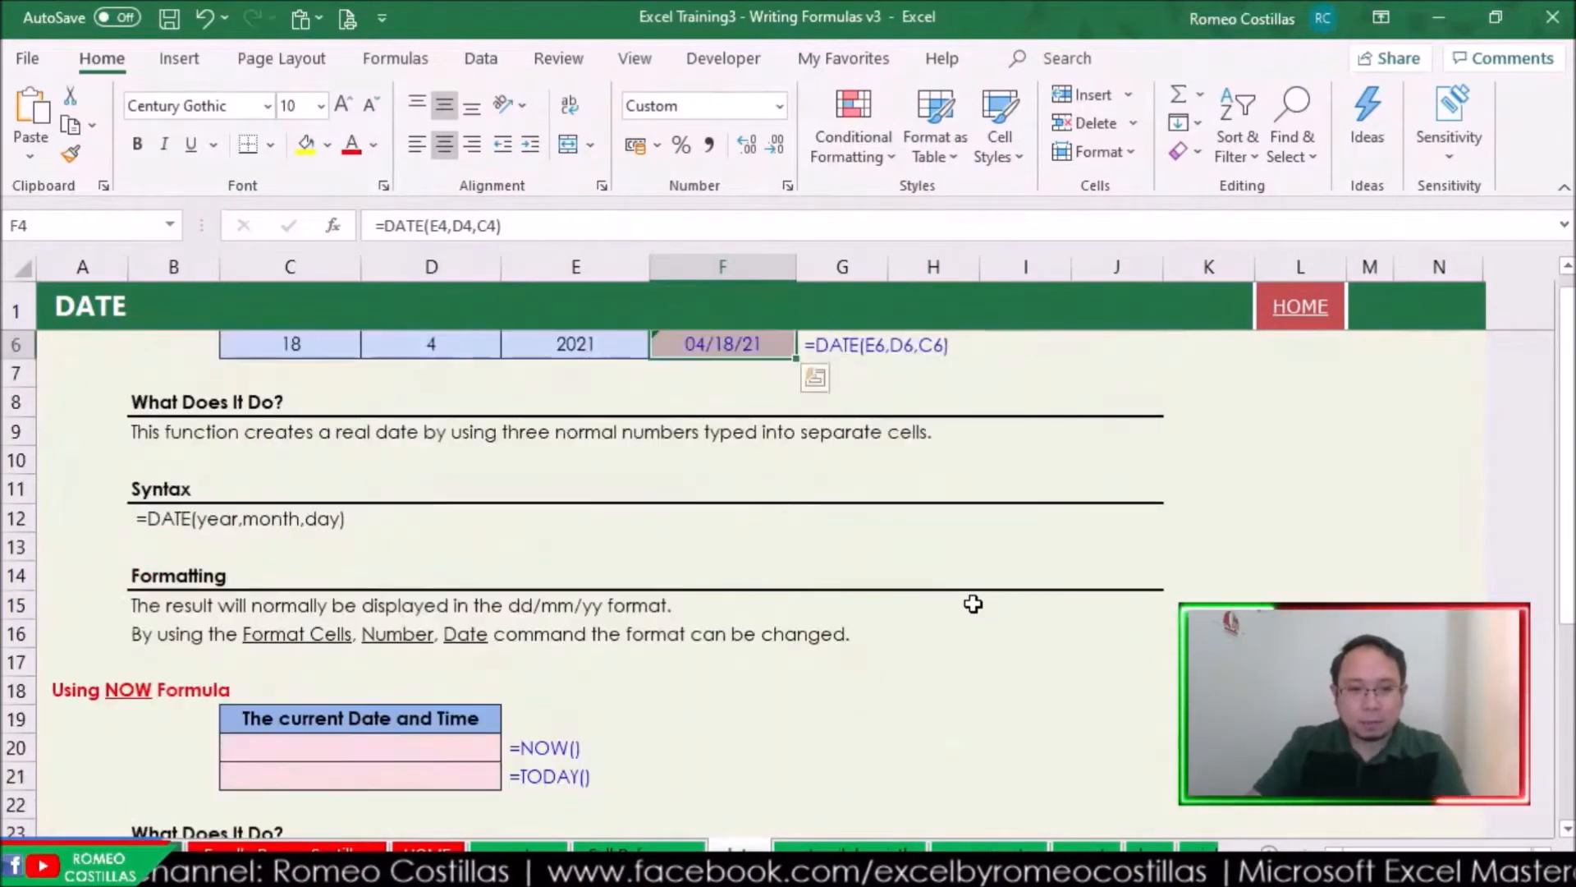
pyautogui.scroll(-3, 973, 604)
pyautogui.click(393, 521)
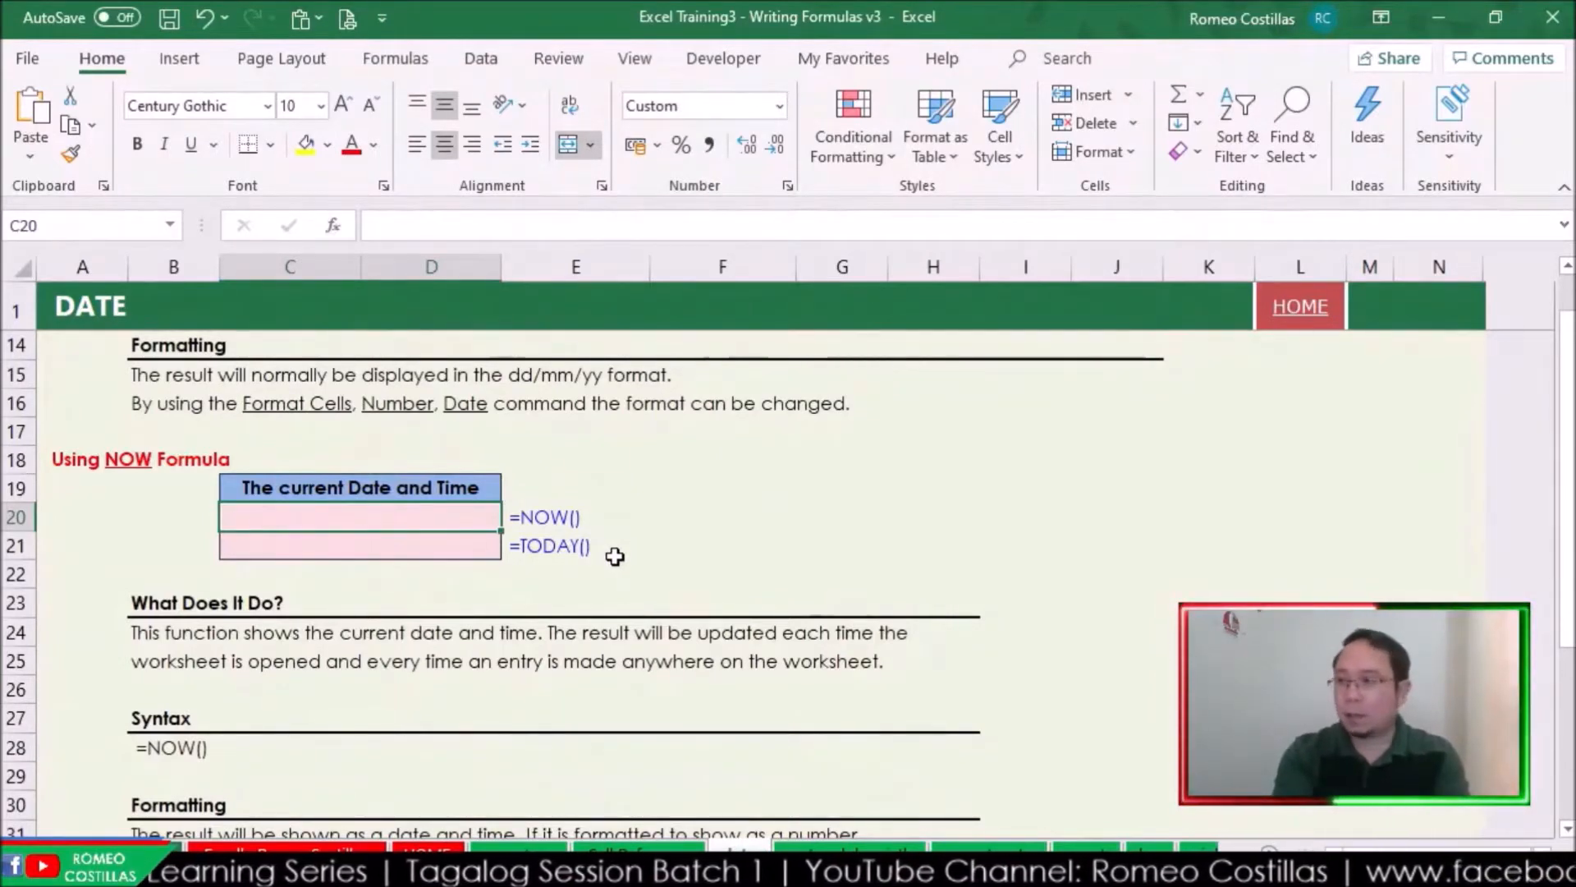
pyautogui.write('=')
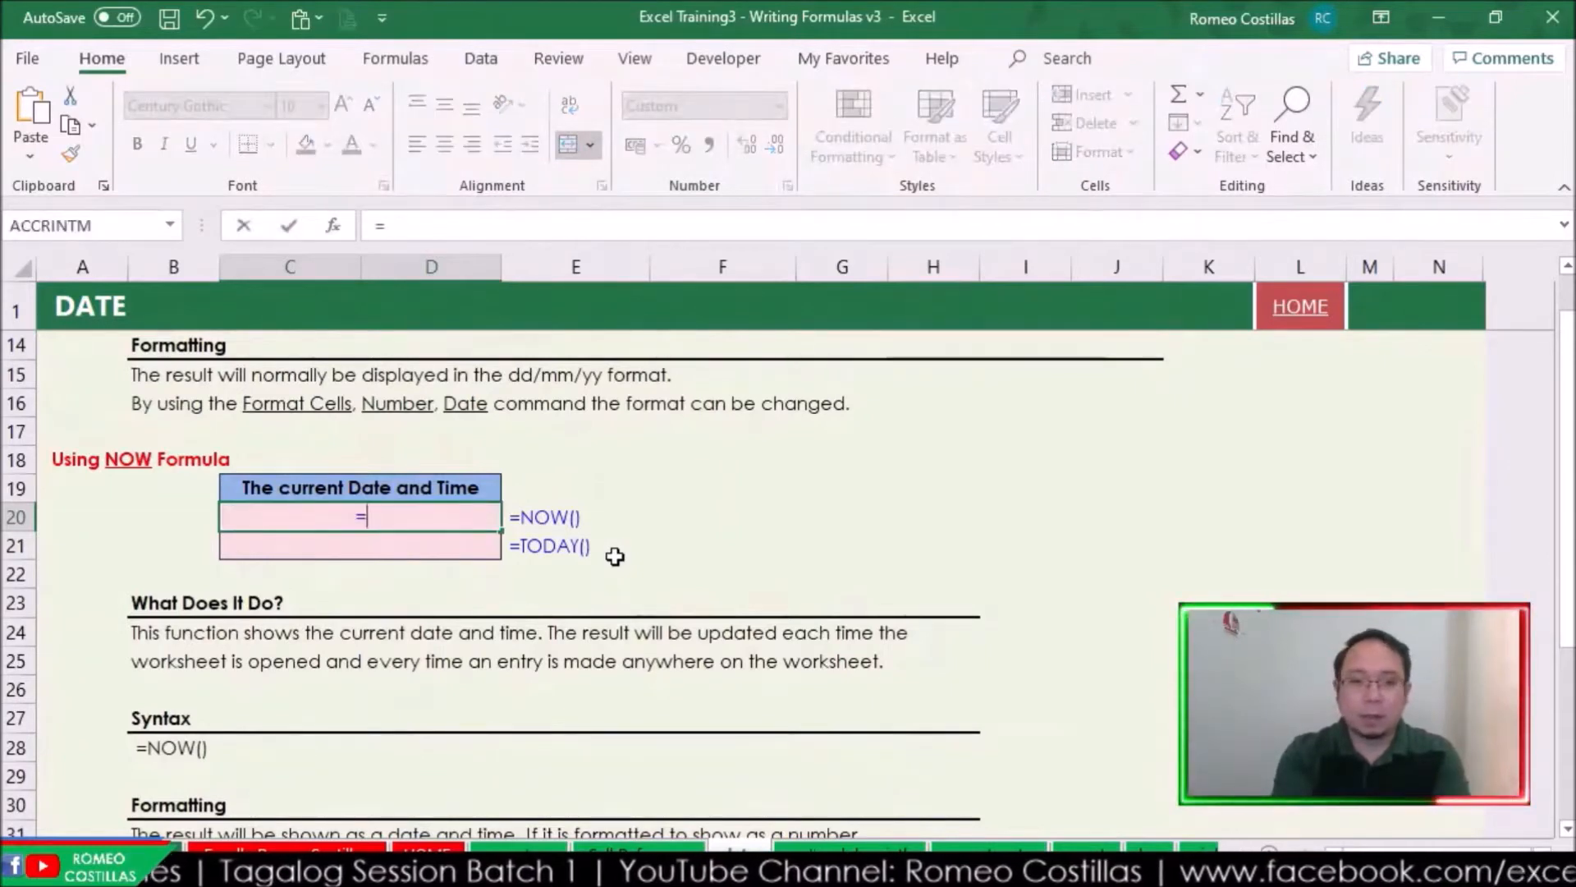
pyautogui.write('now()')
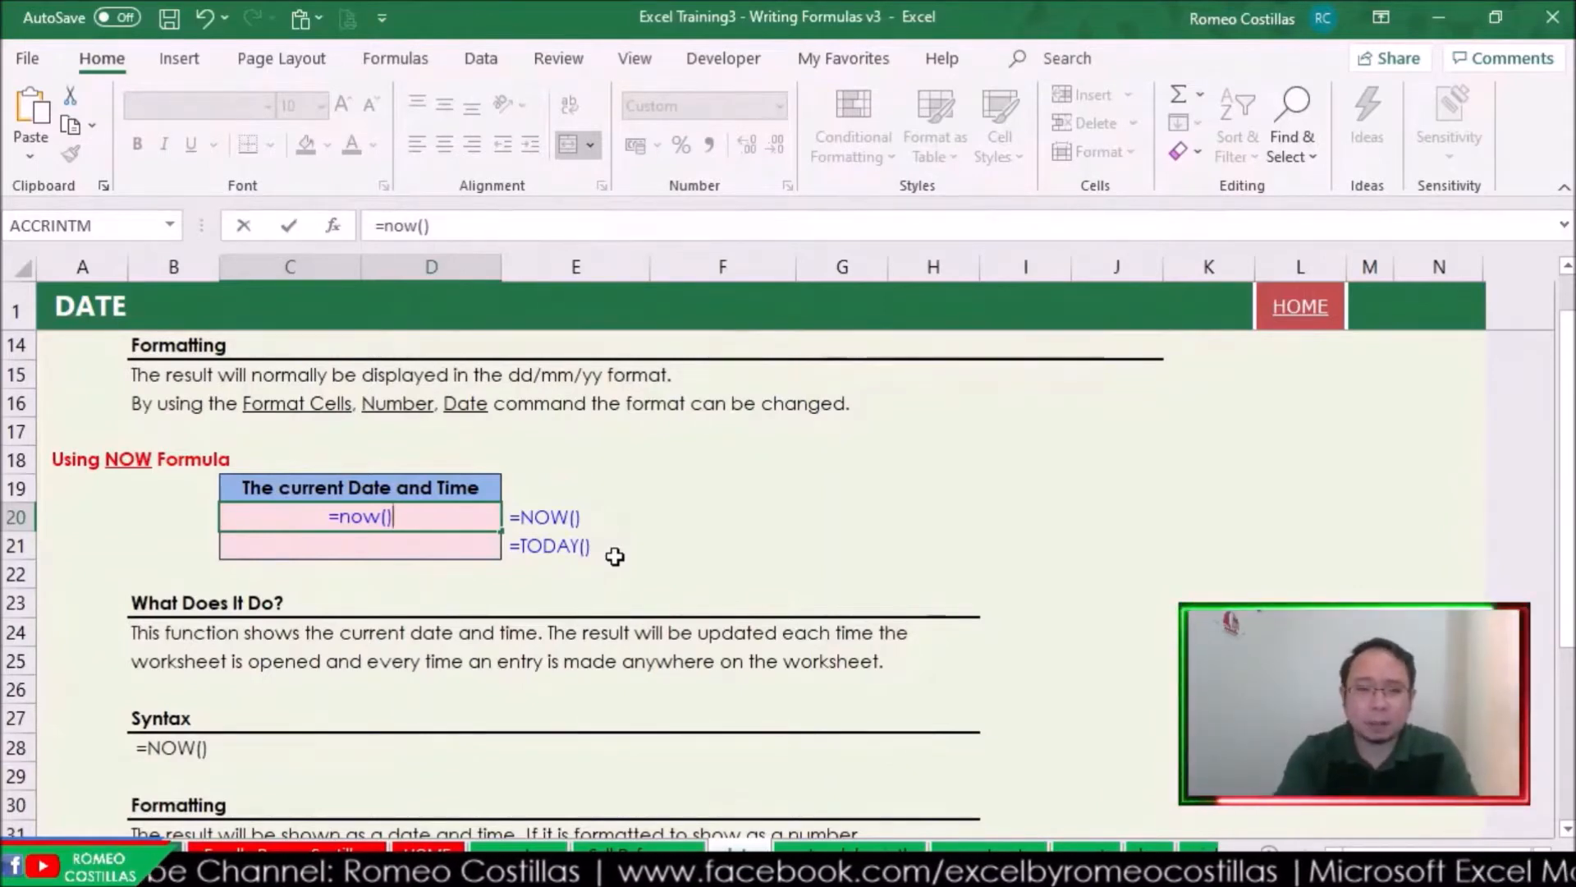
pyautogui.press('Return')
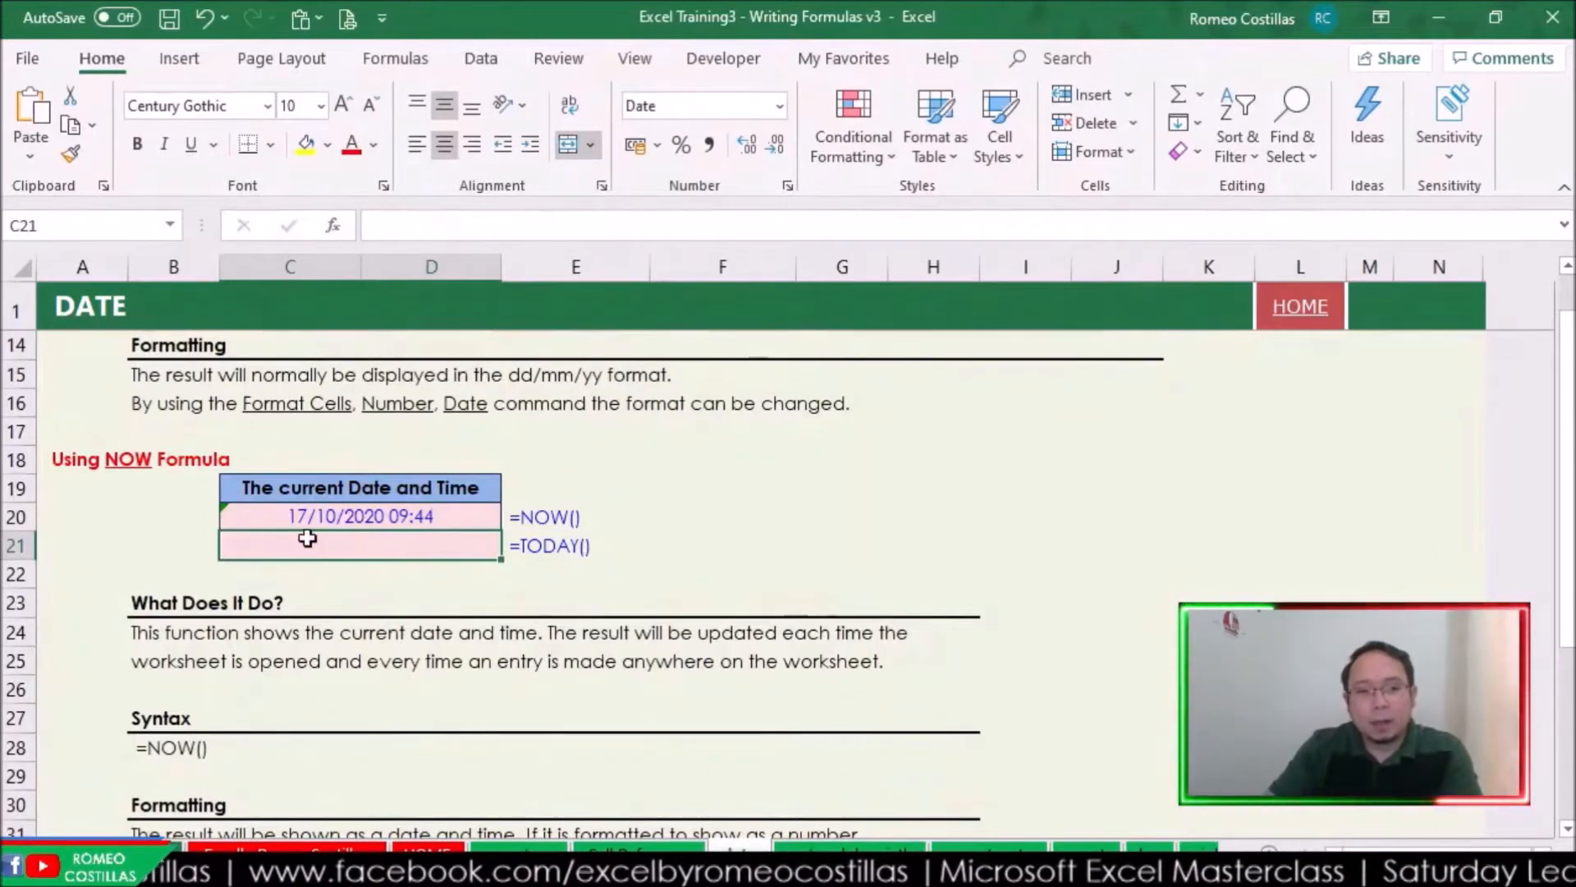
pyautogui.click(342, 516)
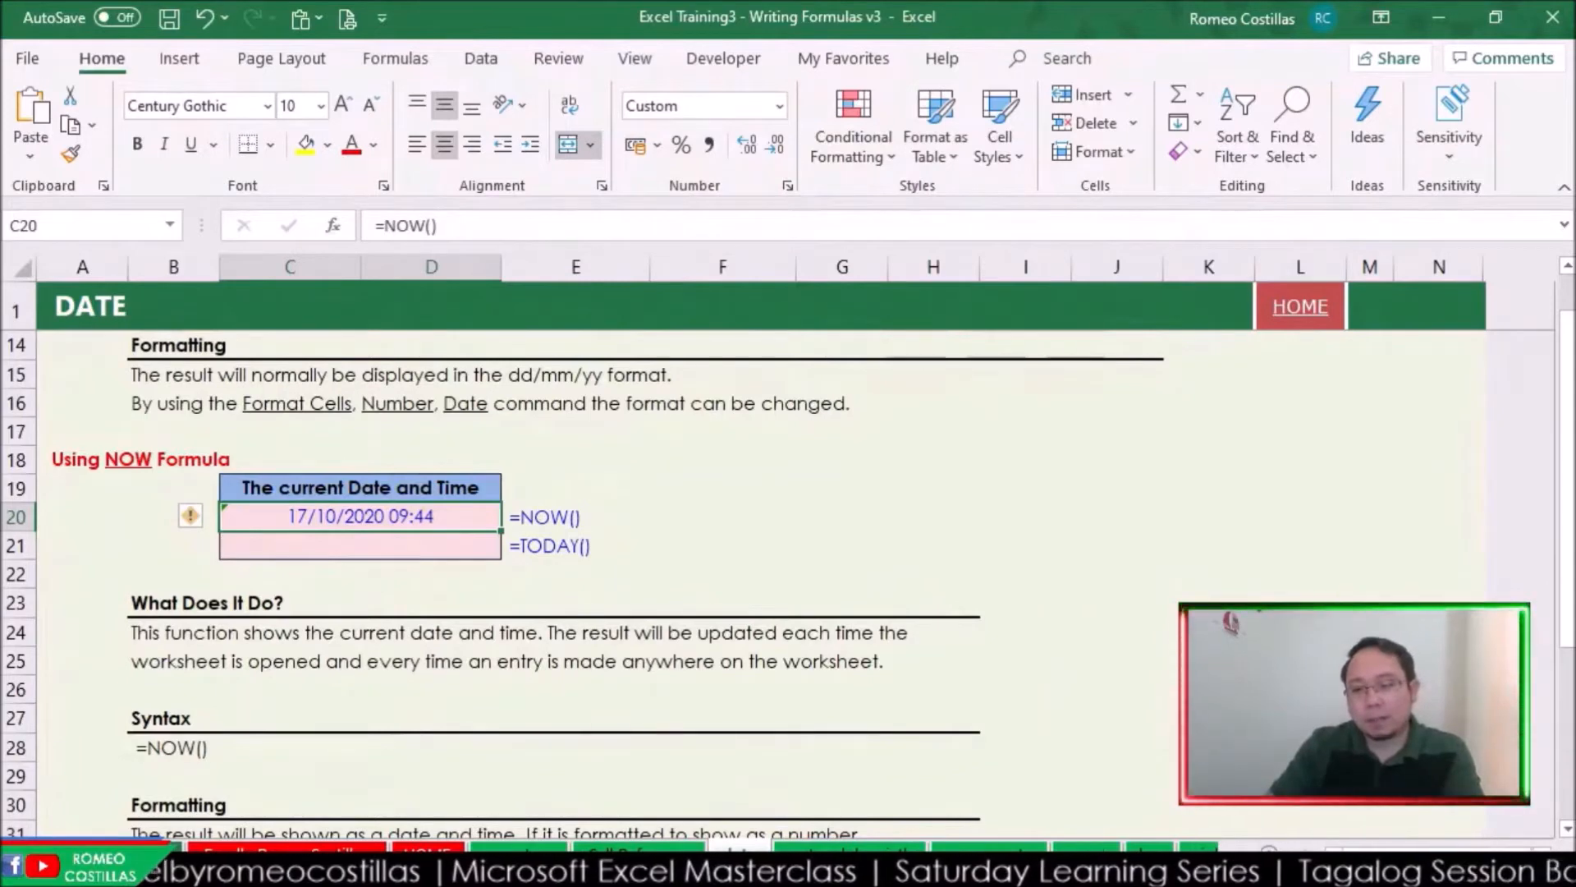
pyautogui.click(567, 514)
pyautogui.click(386, 517)
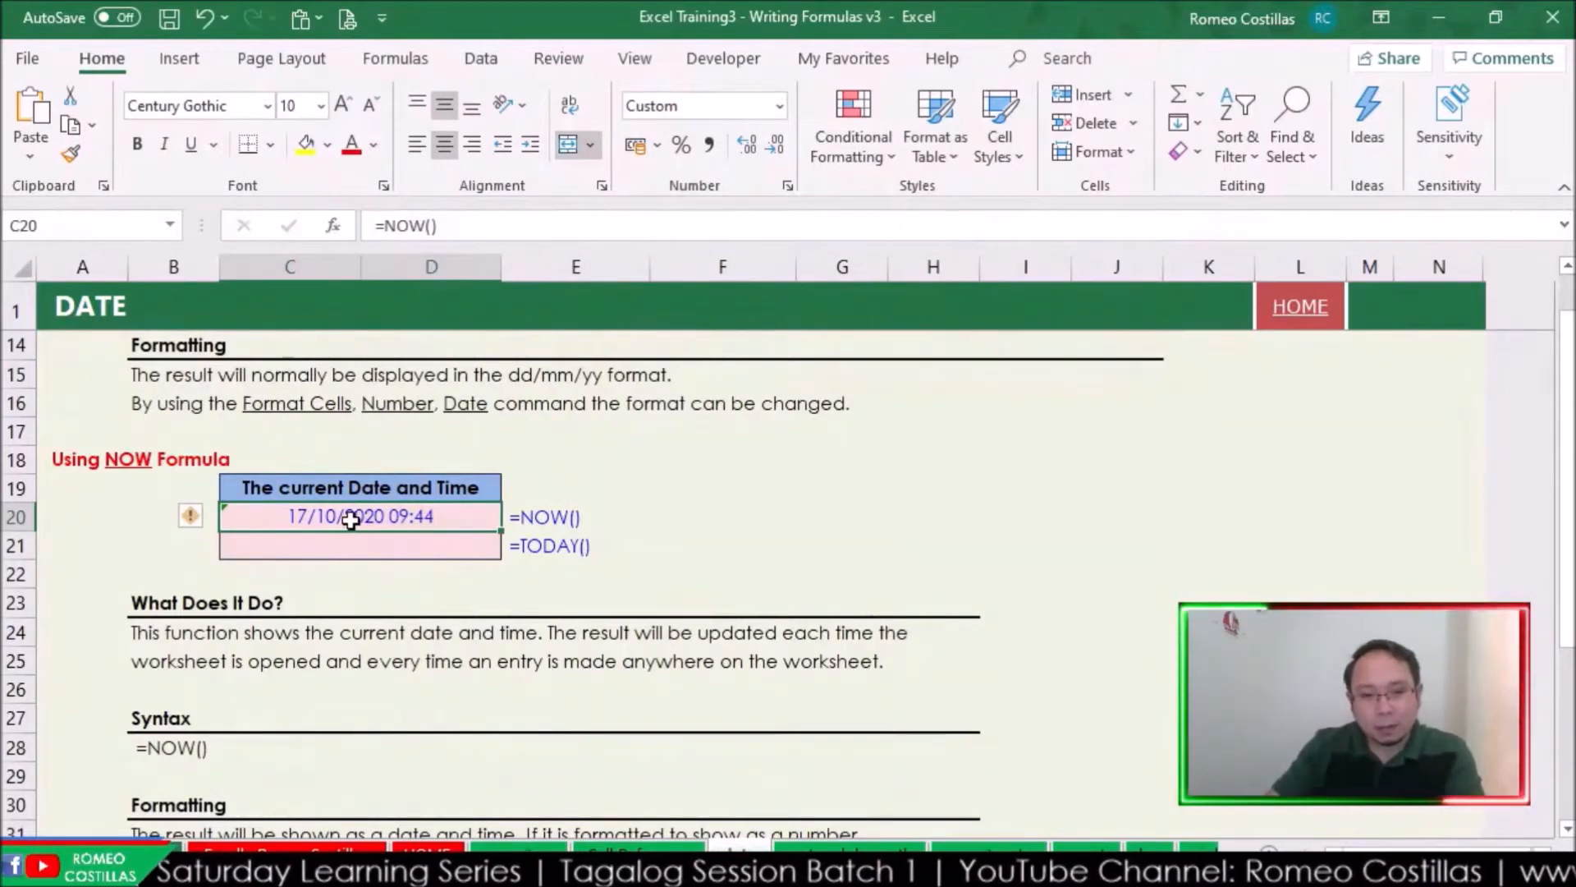
# - Enter =TODAY() in C21, directly below the NOW formula
pyautogui.click(408, 553)
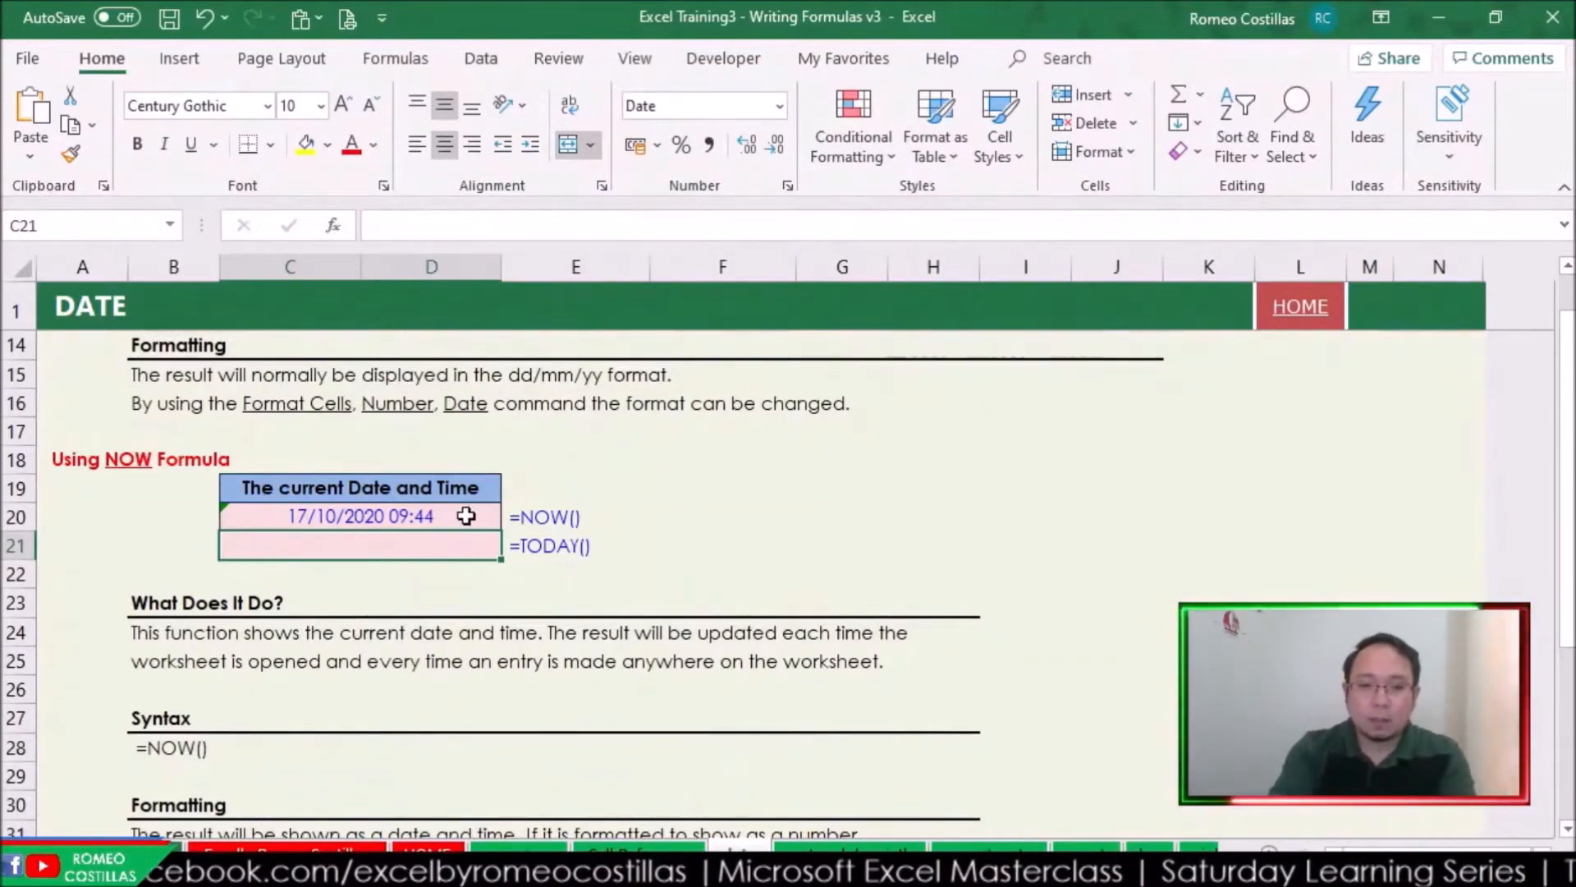
pyautogui.write('=toda()')
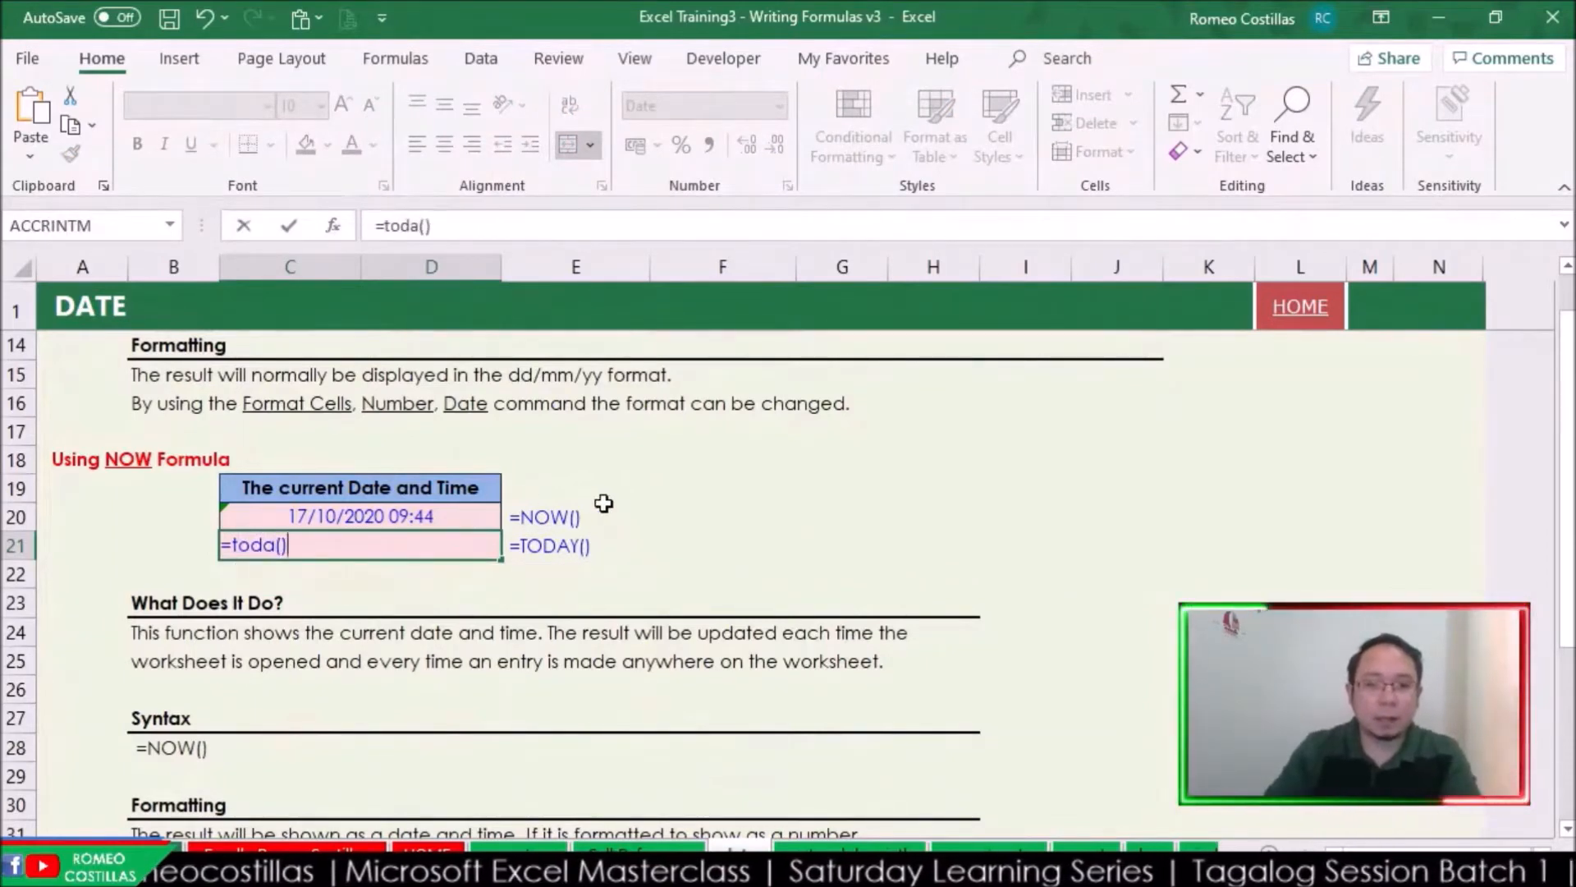
pyautogui.press('BackSpace')
pyautogui.press('BackSpace')
pyautogui.press('BackSpace')
pyautogui.write('ay()')
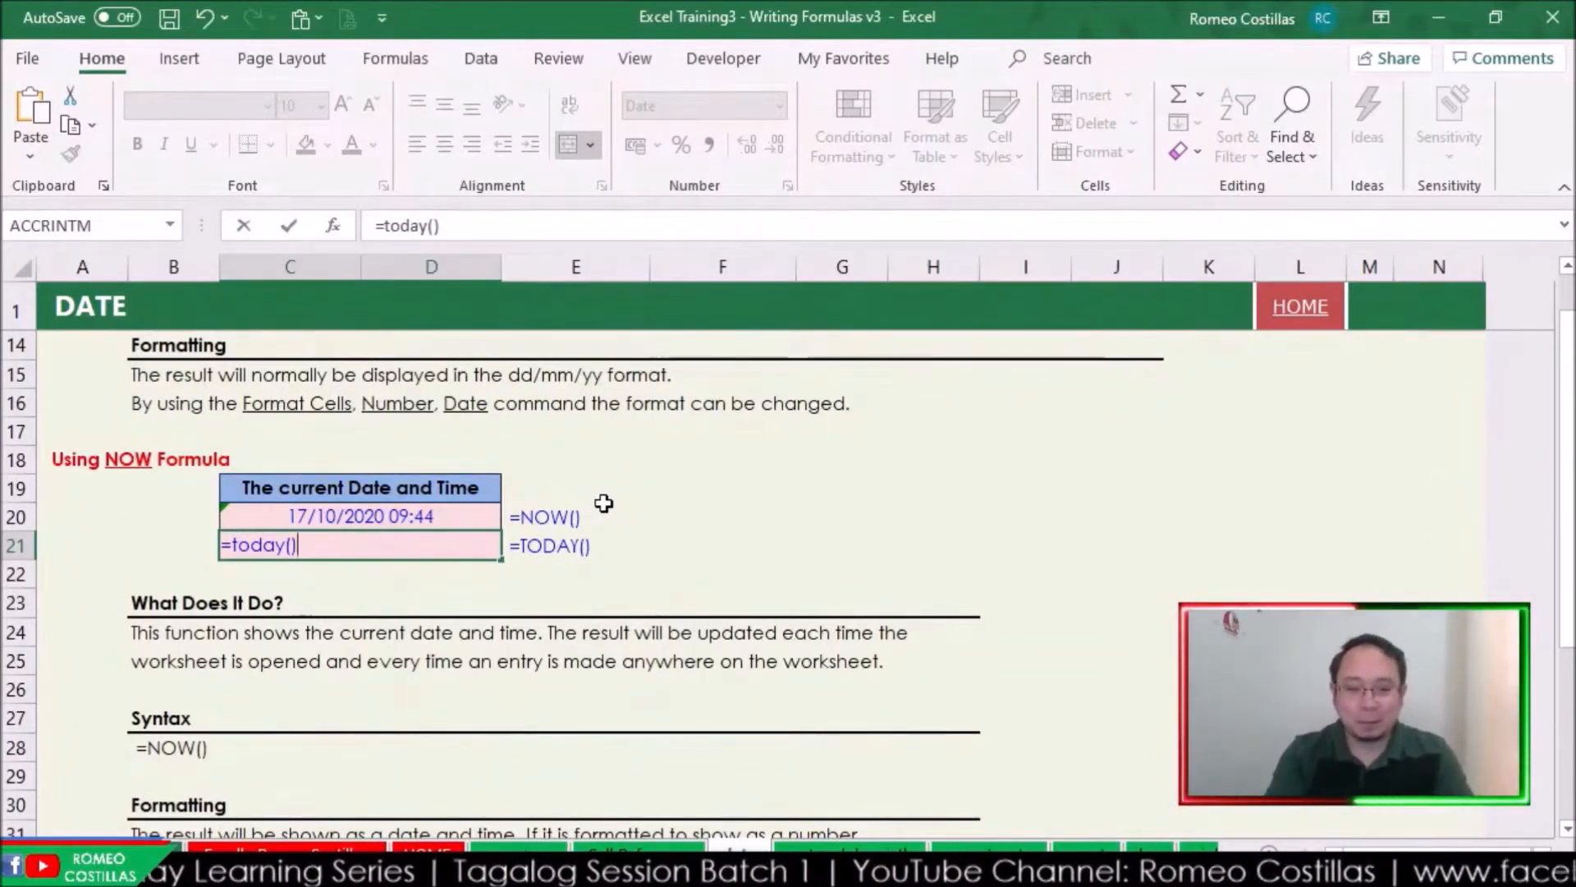
pyautogui.press('Return')
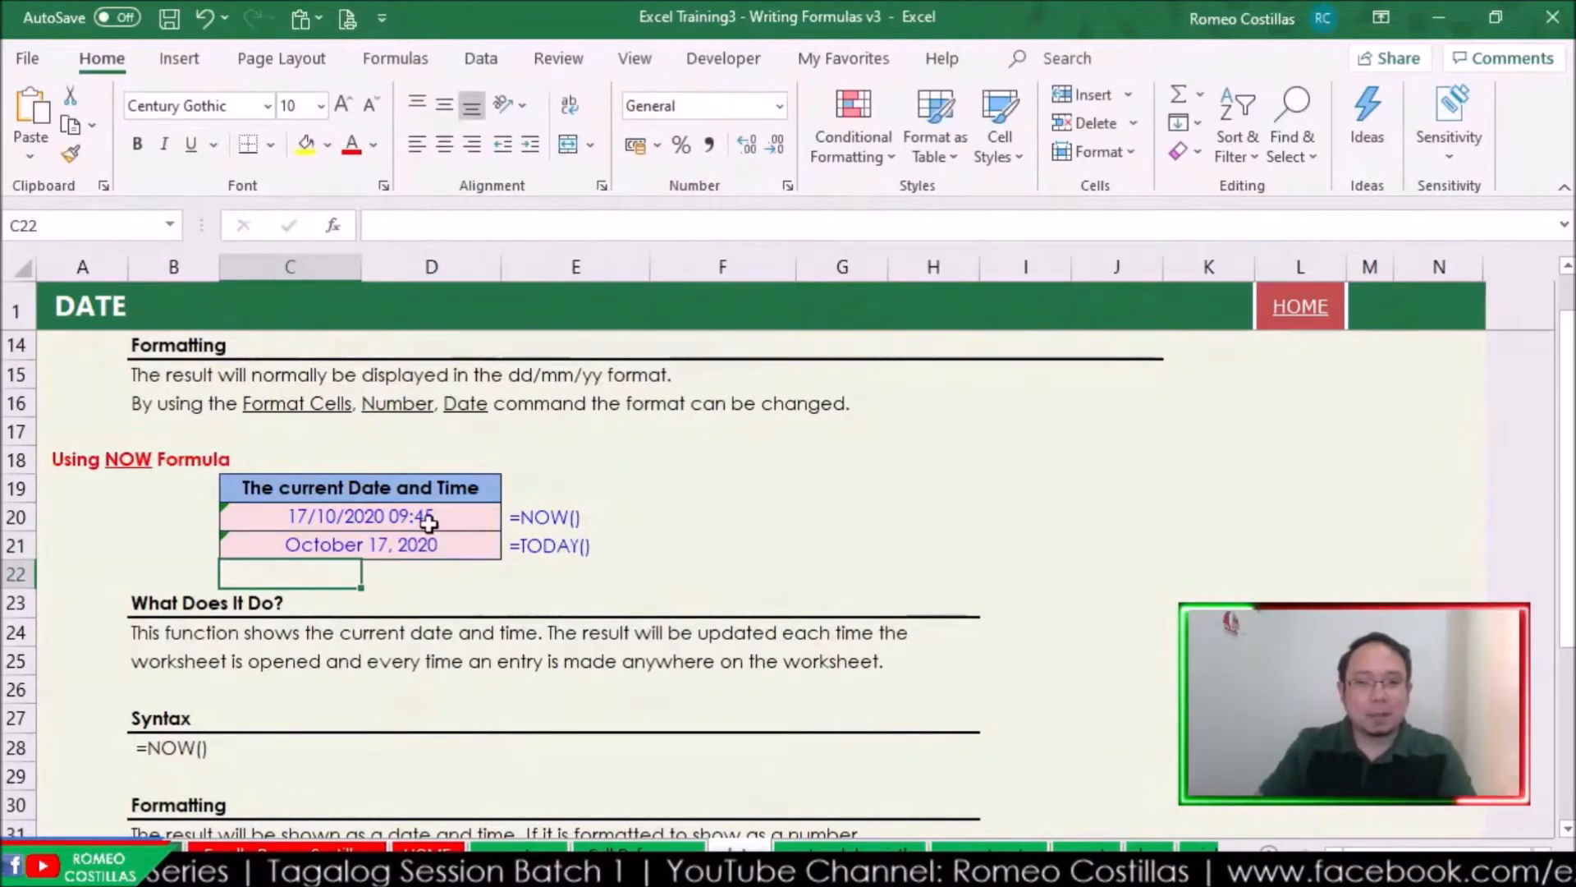
pyautogui.click(384, 549)
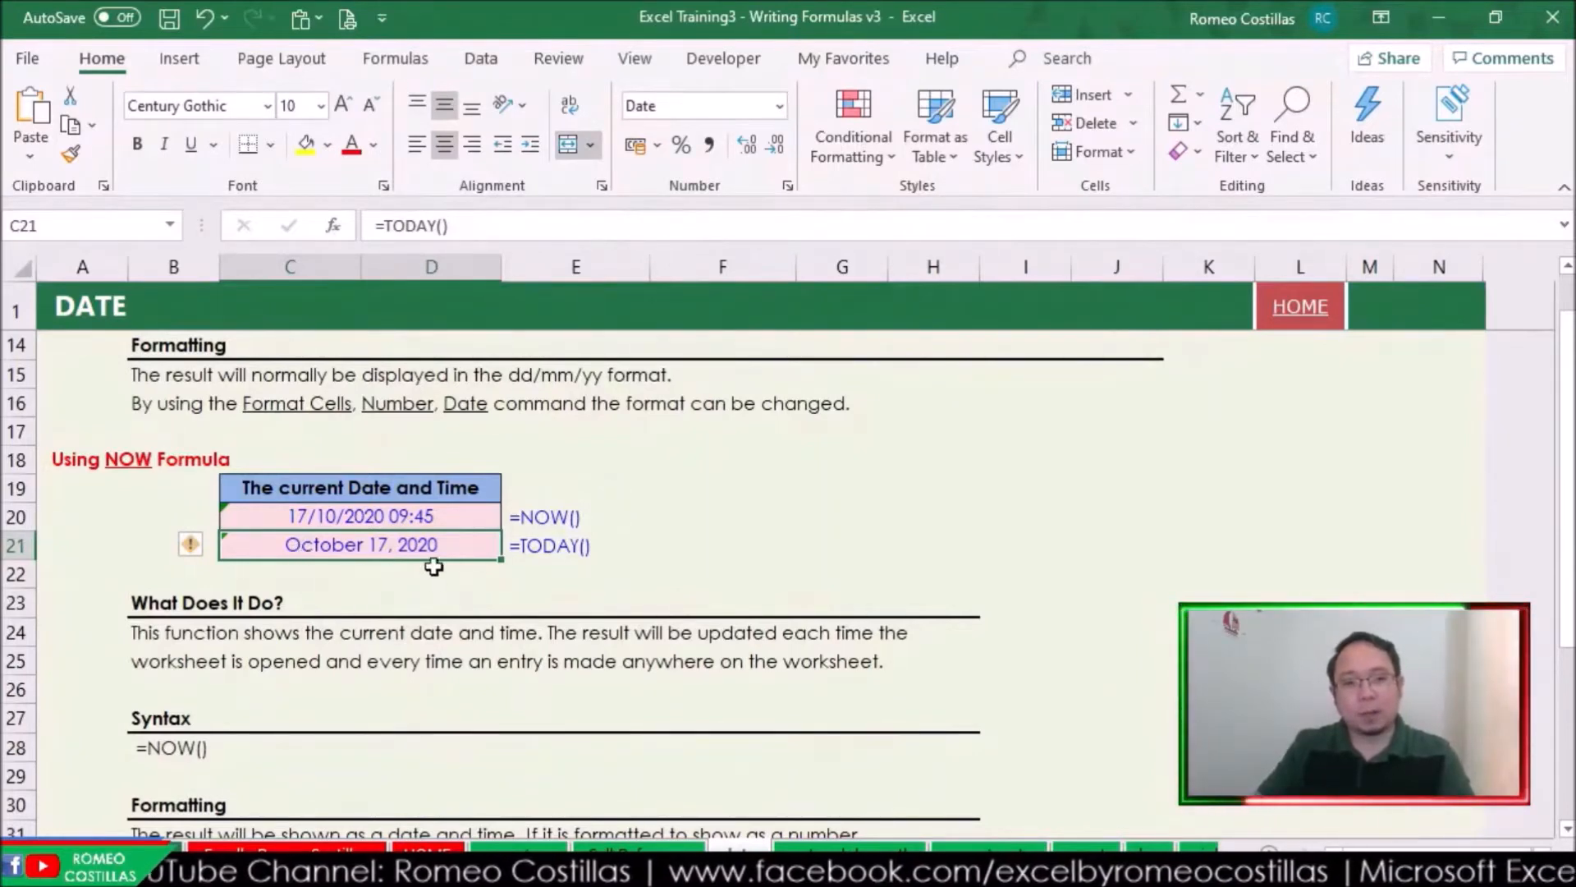
pyautogui.click(468, 513)
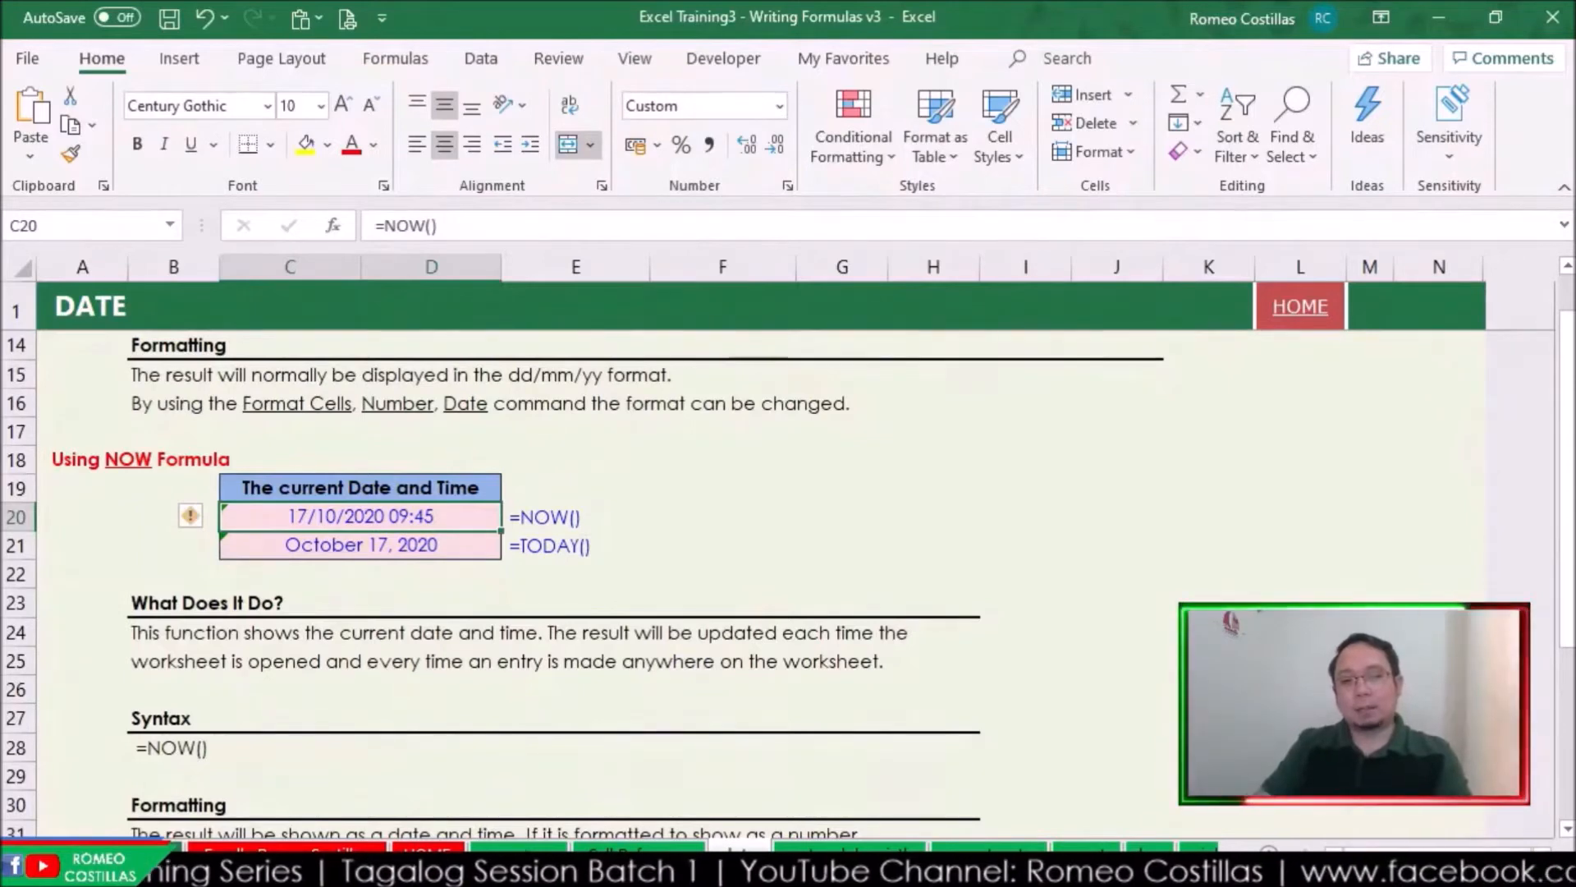
# - Begin a DATEDIF formula in F36, the Difference cell for the days interval, up to its opening parenthesis
pyautogui.scroll(-5, 835, 564)
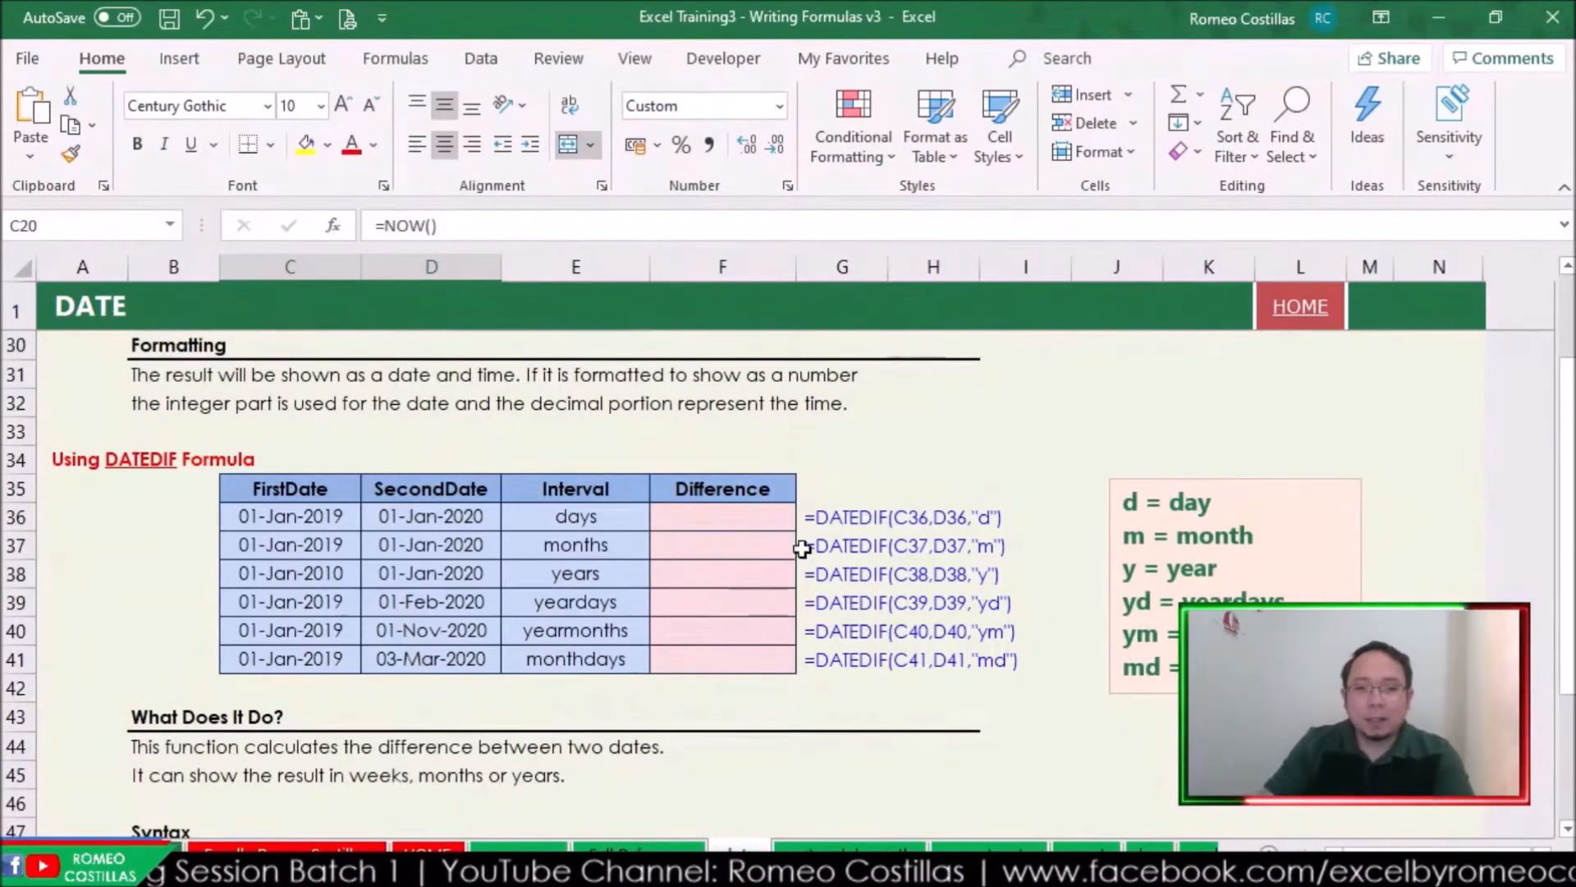
pyautogui.click(753, 516)
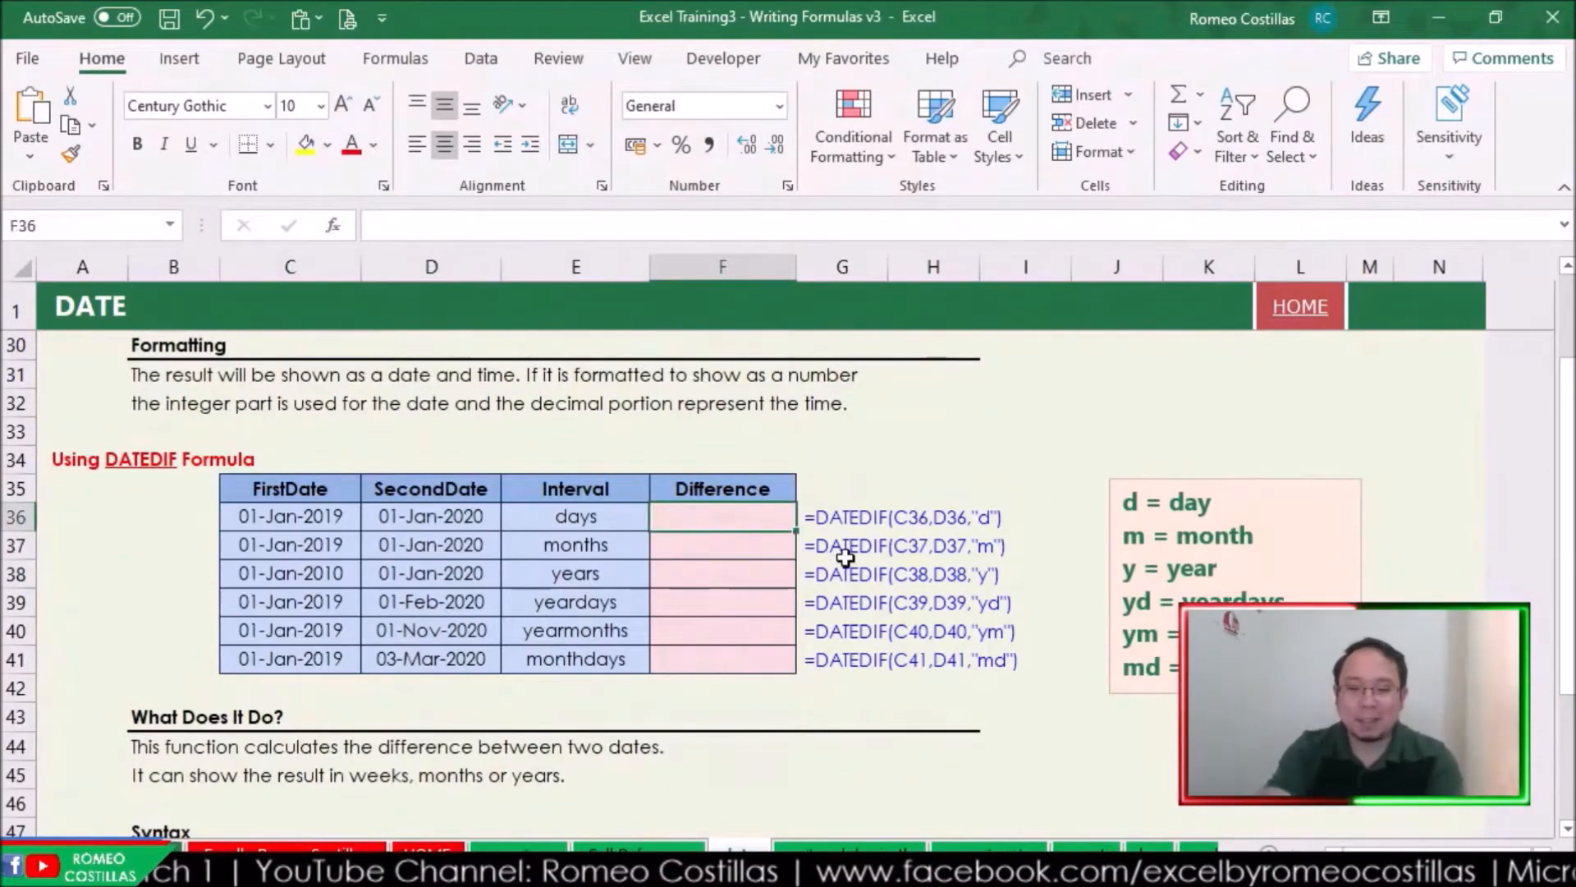
pyautogui.write('=da')
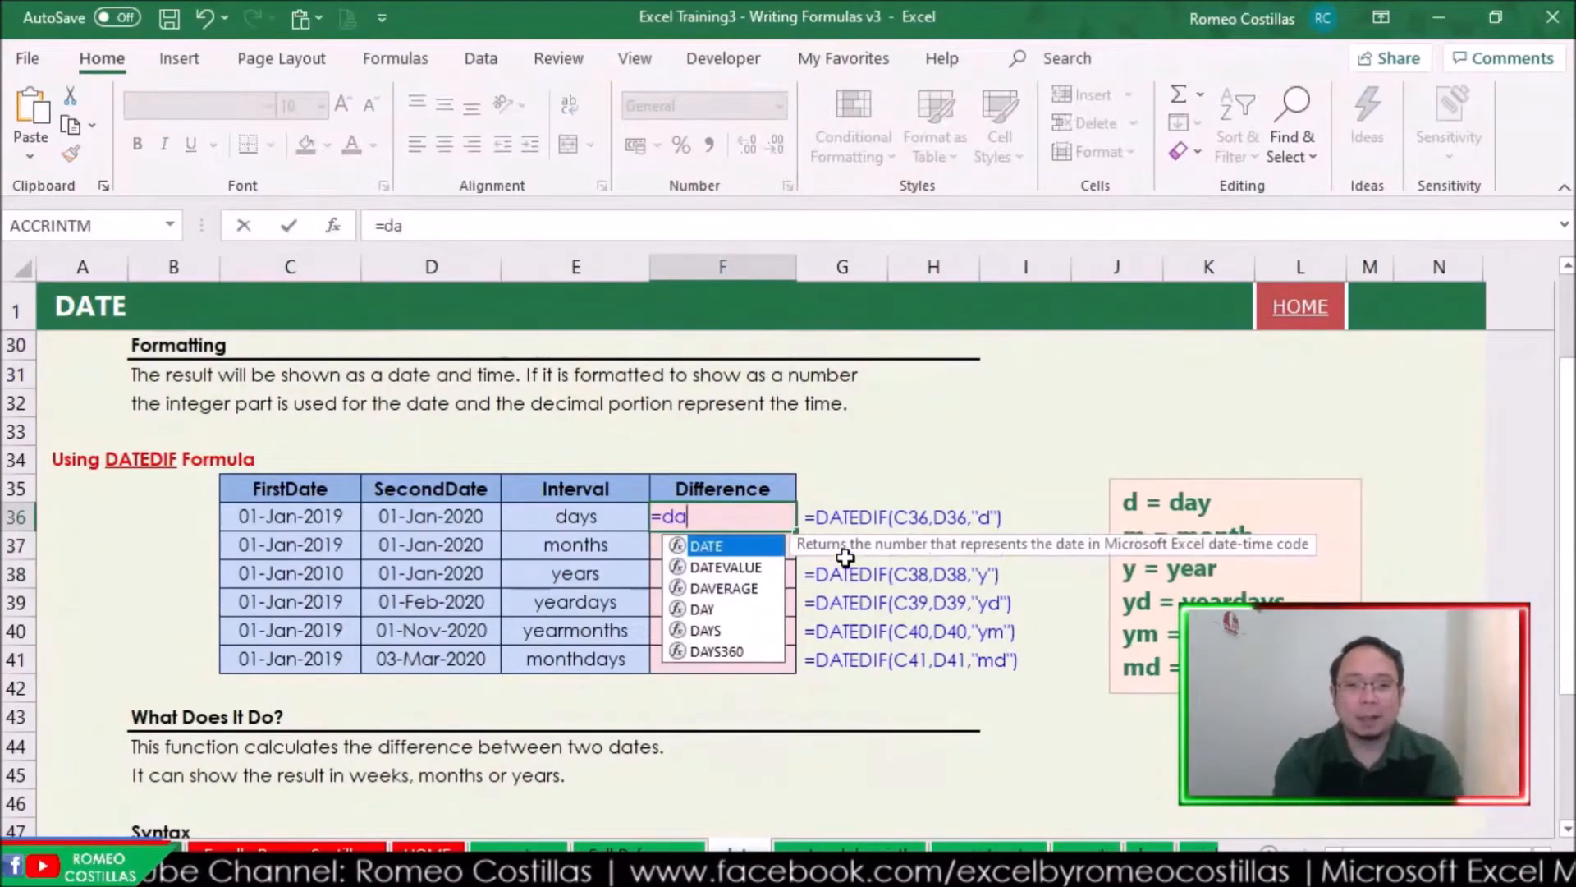
pyautogui.write('tedif')
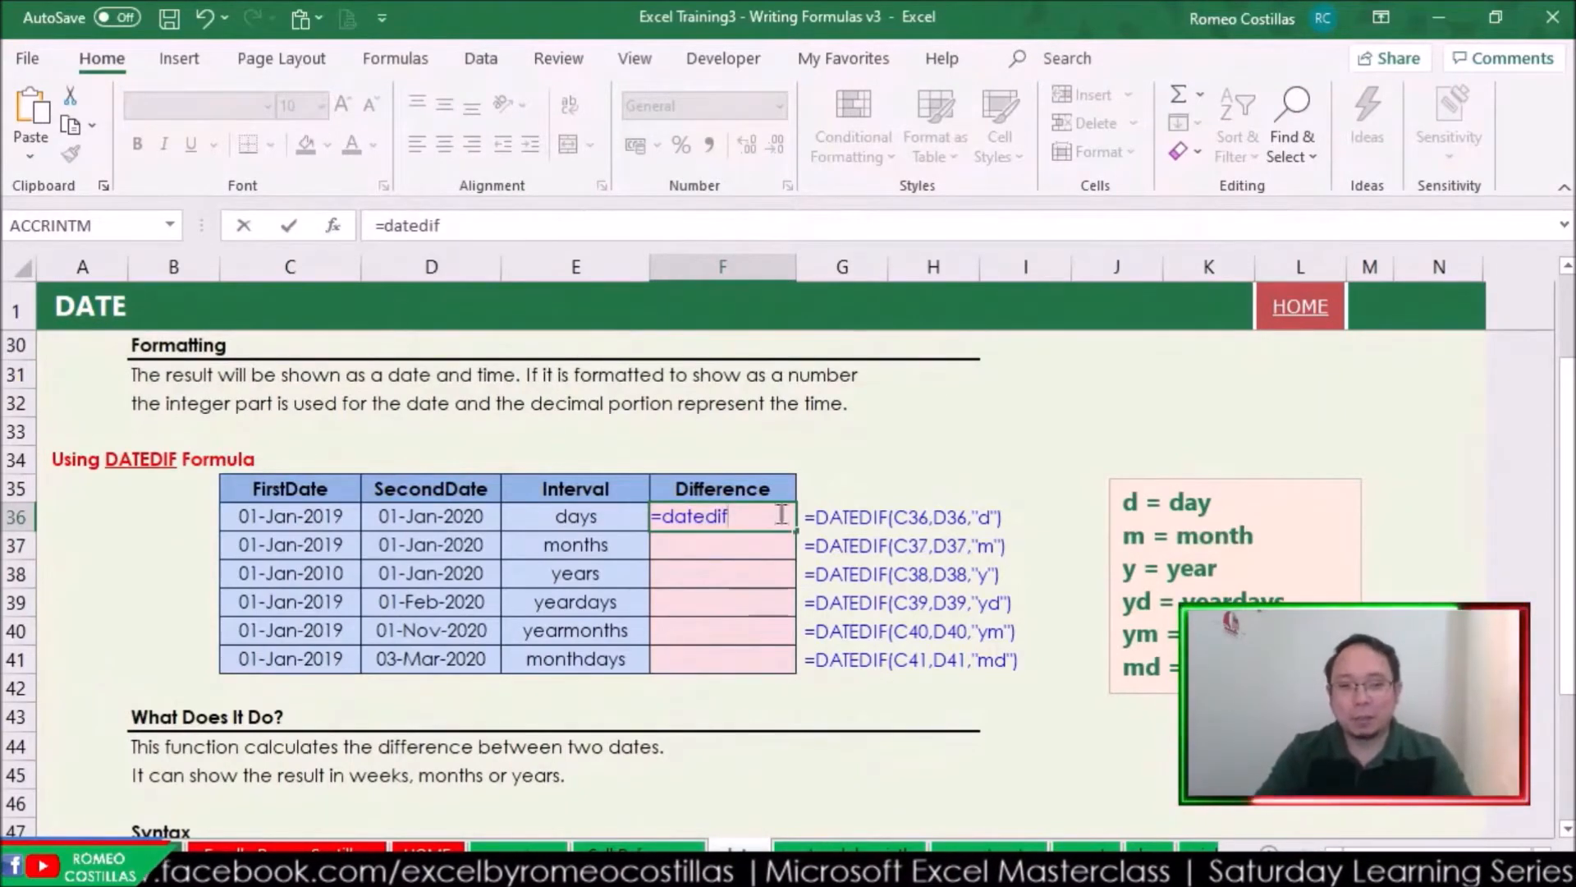
pyautogui.press('BackSpace')
pyautogui.press('BackSpace')
pyautogui.press('BackSpace')
pyautogui.press('BackSpace')
pyautogui.press('BackSpace')
pyautogui.press('BackSpace')
pyautogui.press('BackSpace')
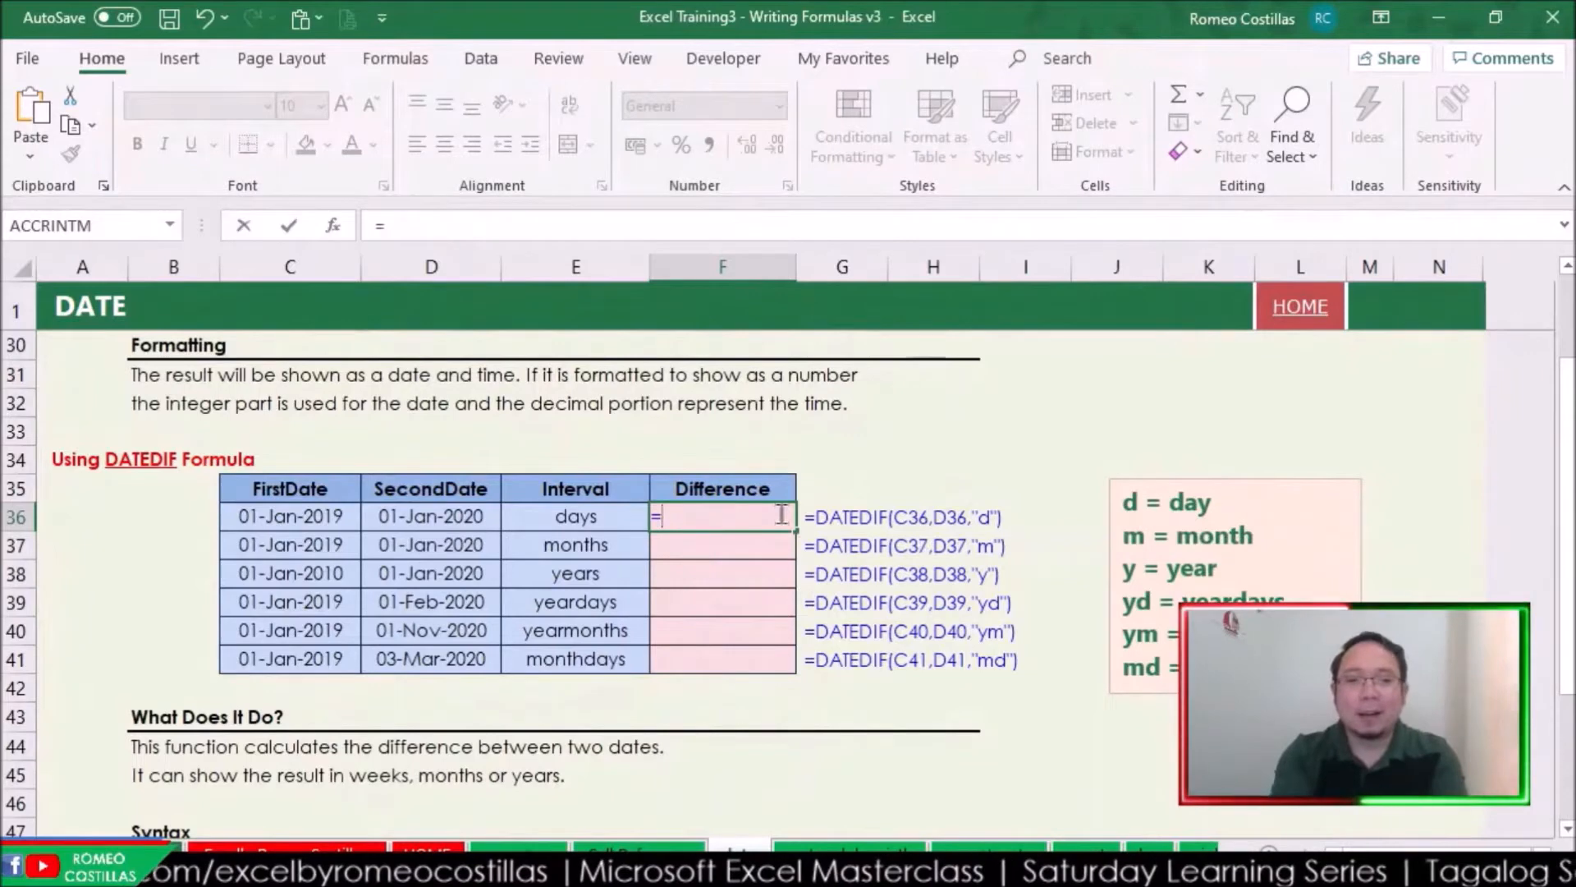
pyautogui.write('date')
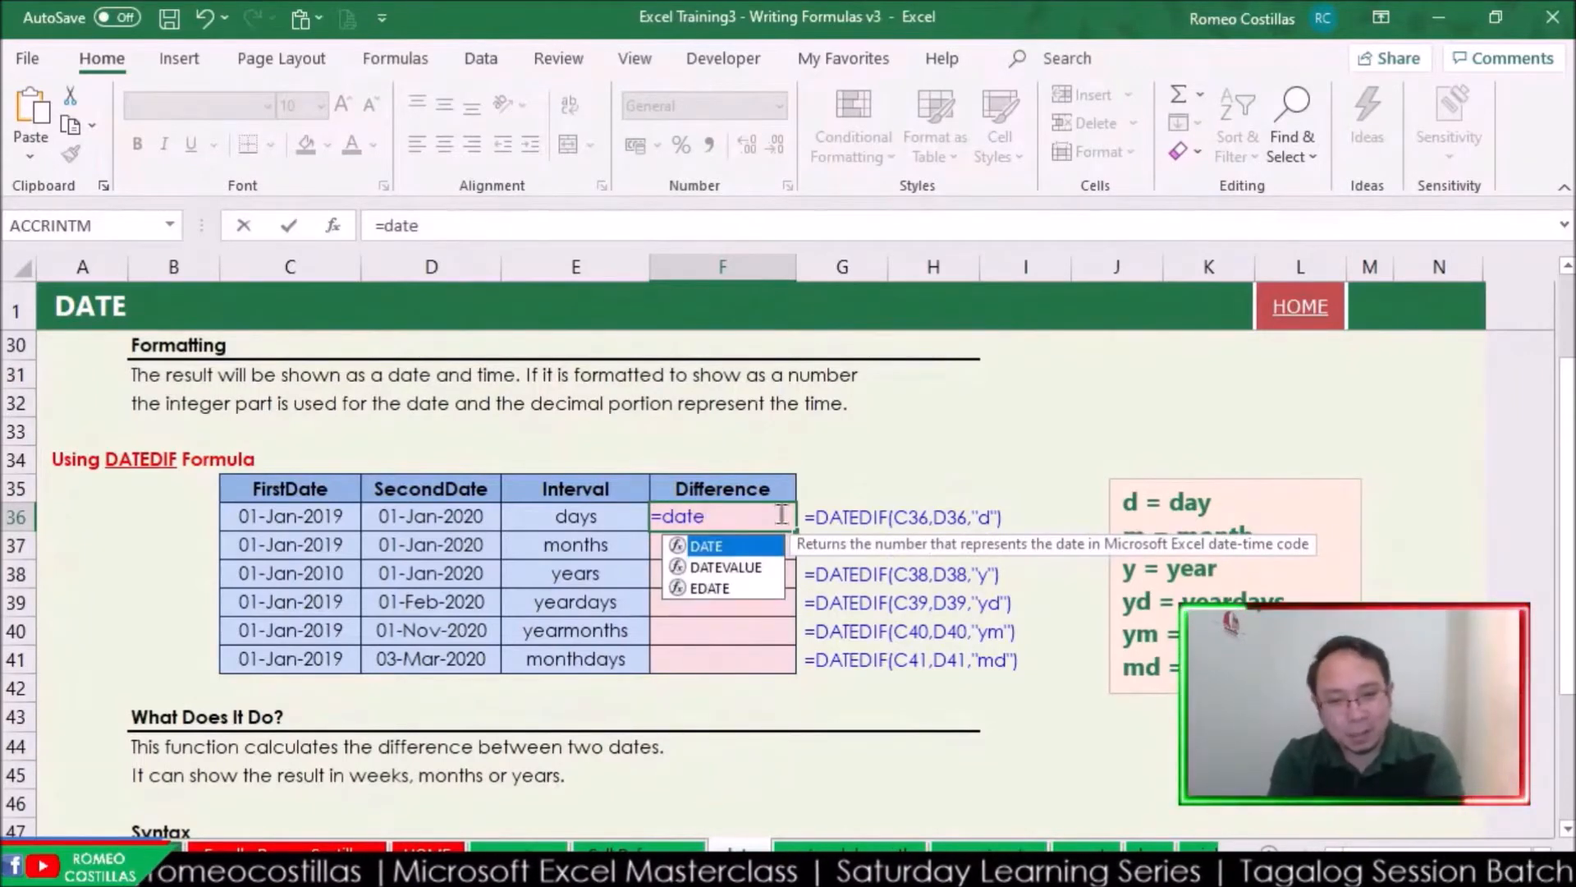
pyautogui.press('Tab')
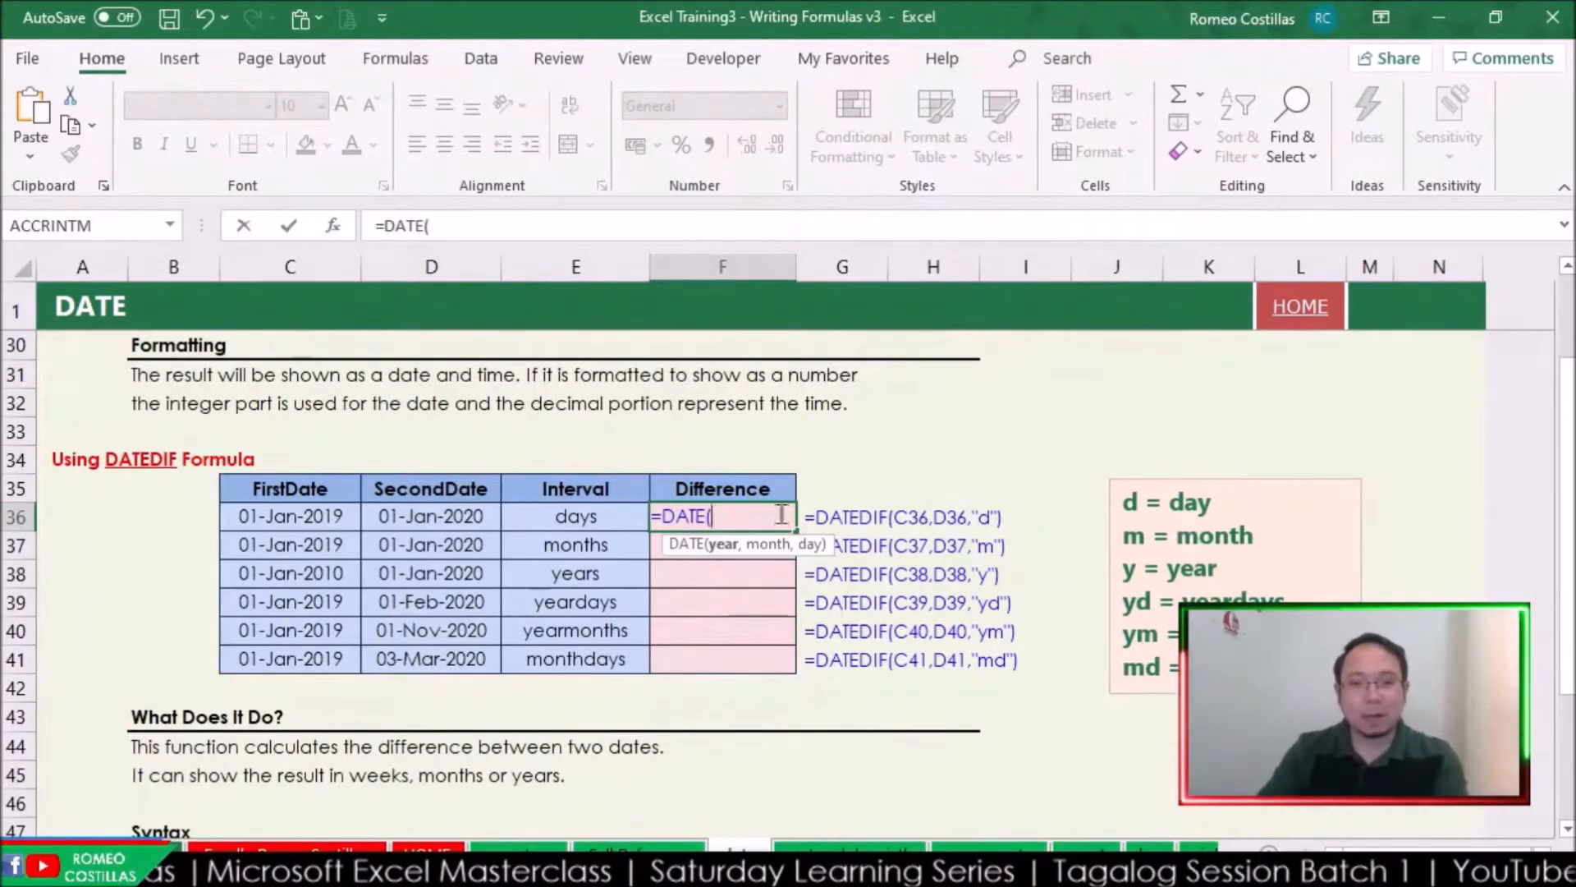
pyautogui.press('BackSpace')
pyautogui.write('dif')
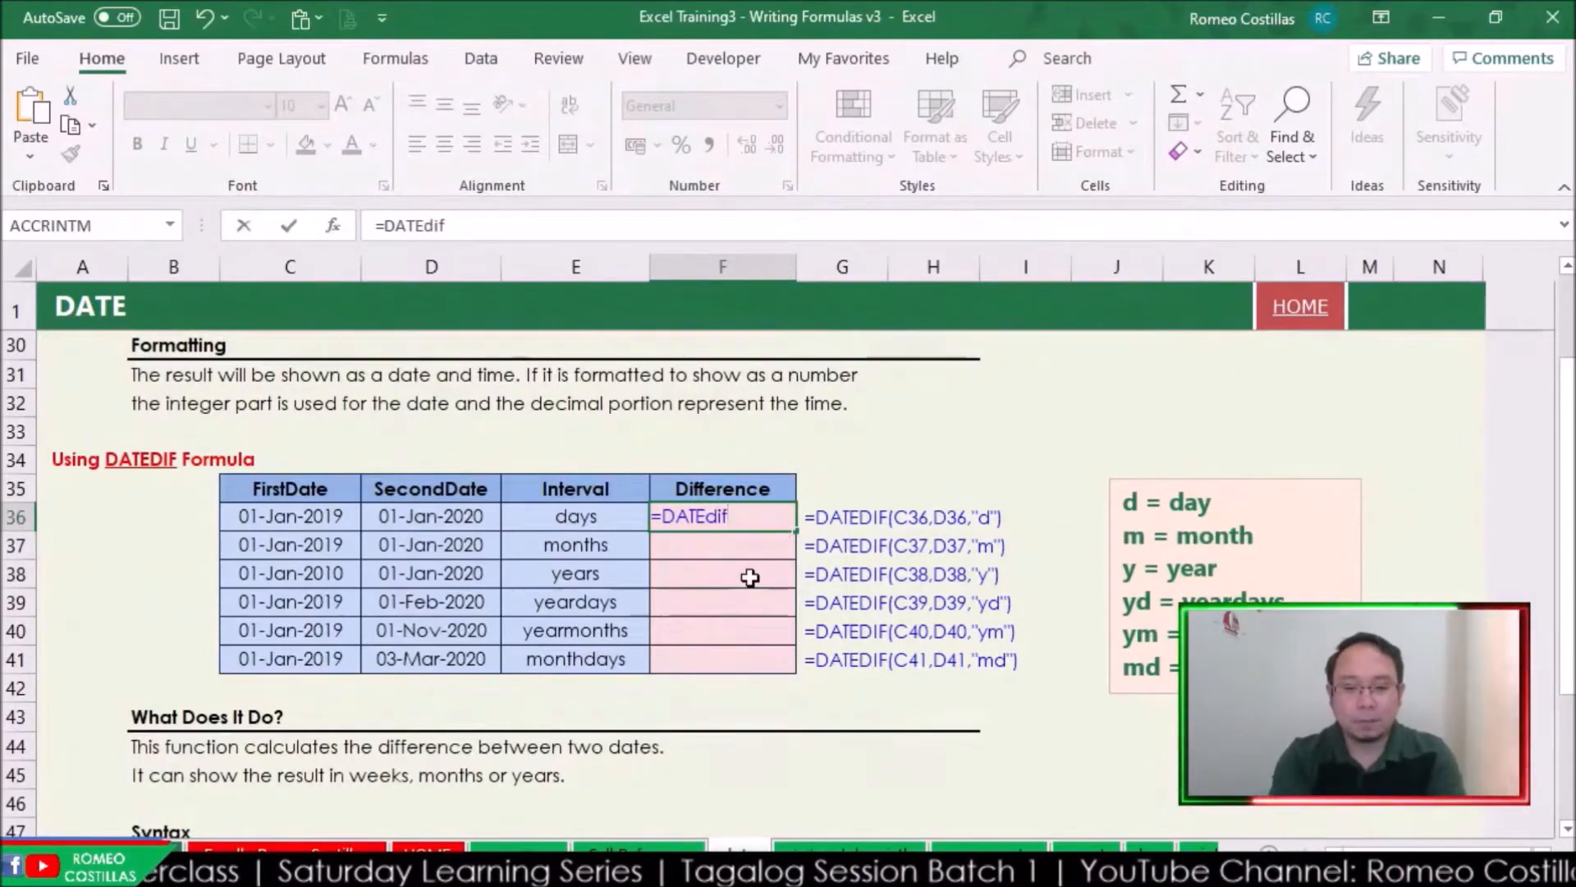
pyautogui.write('(')
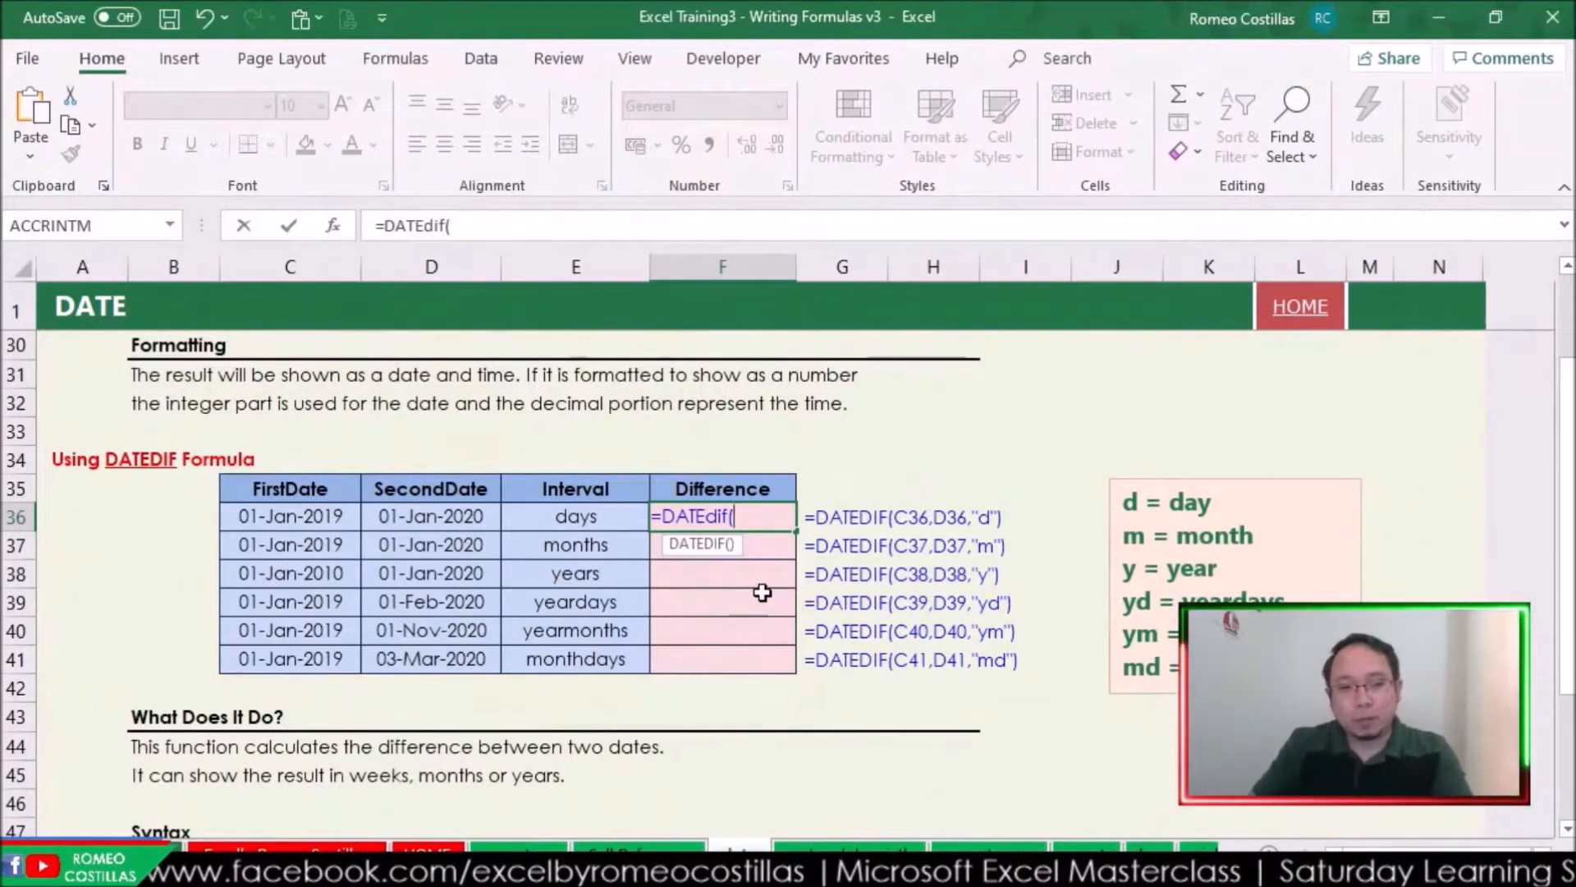
# - Complete the DATEDIF formula in F36 with C36 as first date, D36 as second date and "d" as interval
pyautogui.scroll(-3, 762, 593)
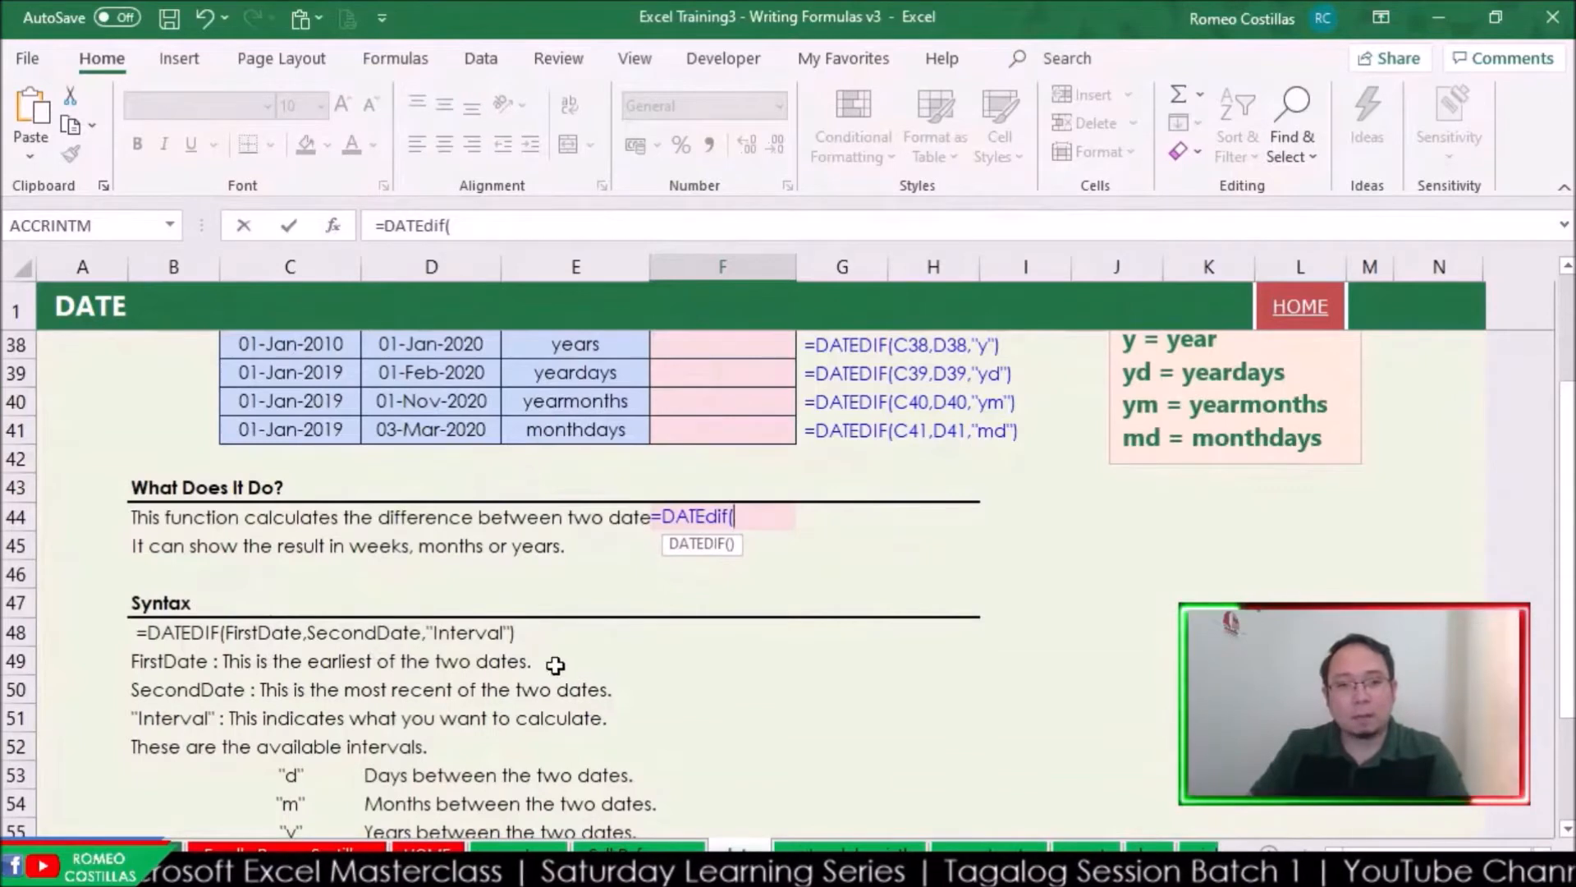
pyautogui.scroll(2, 603, 675)
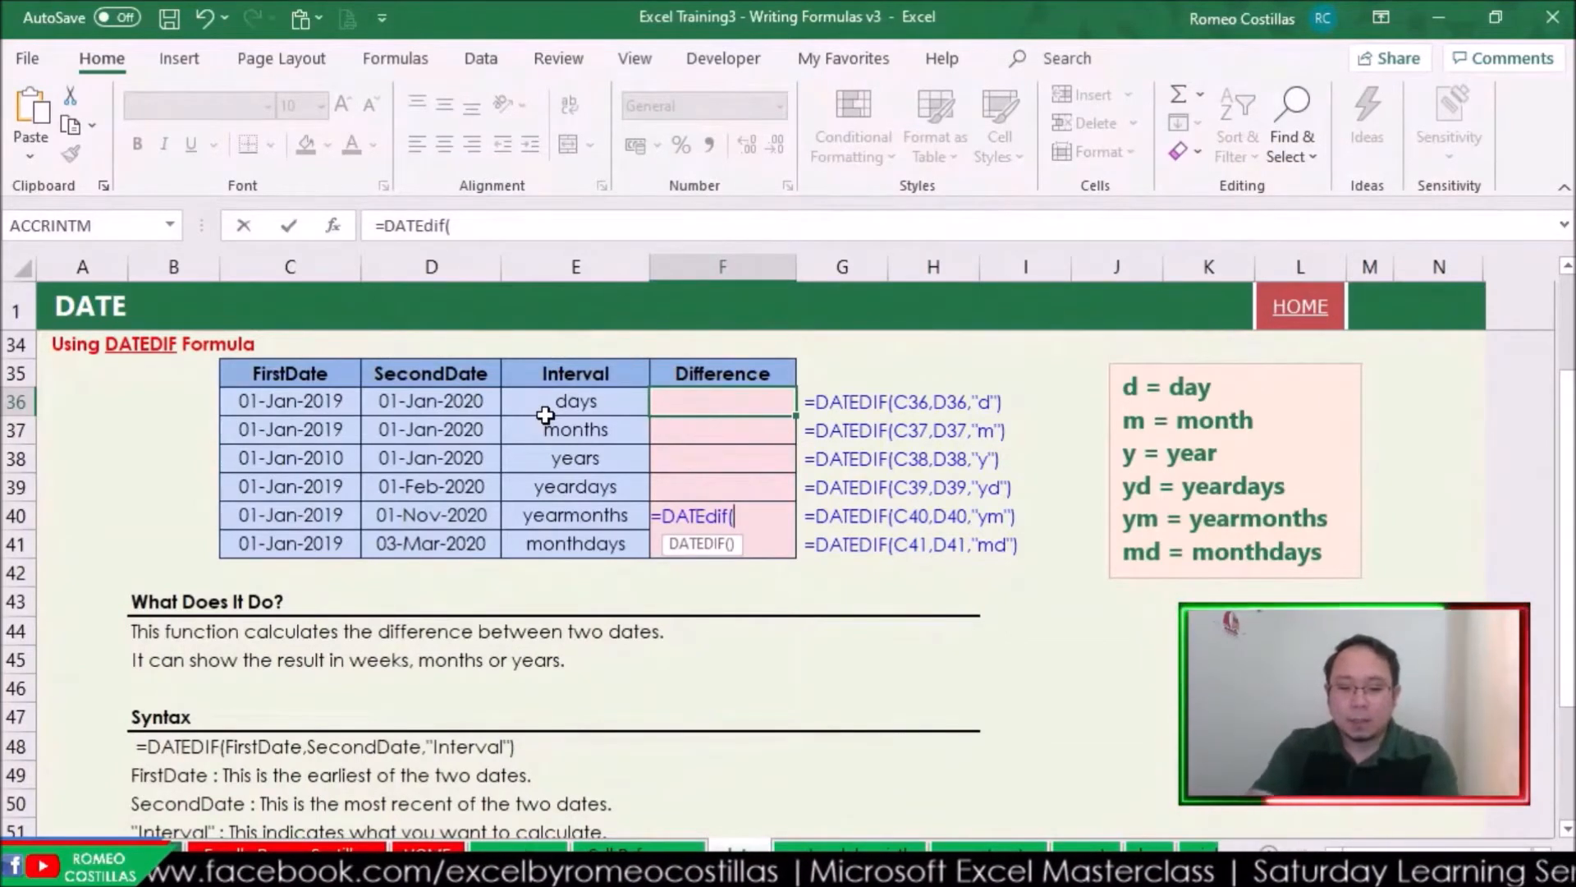
pyautogui.click(274, 397)
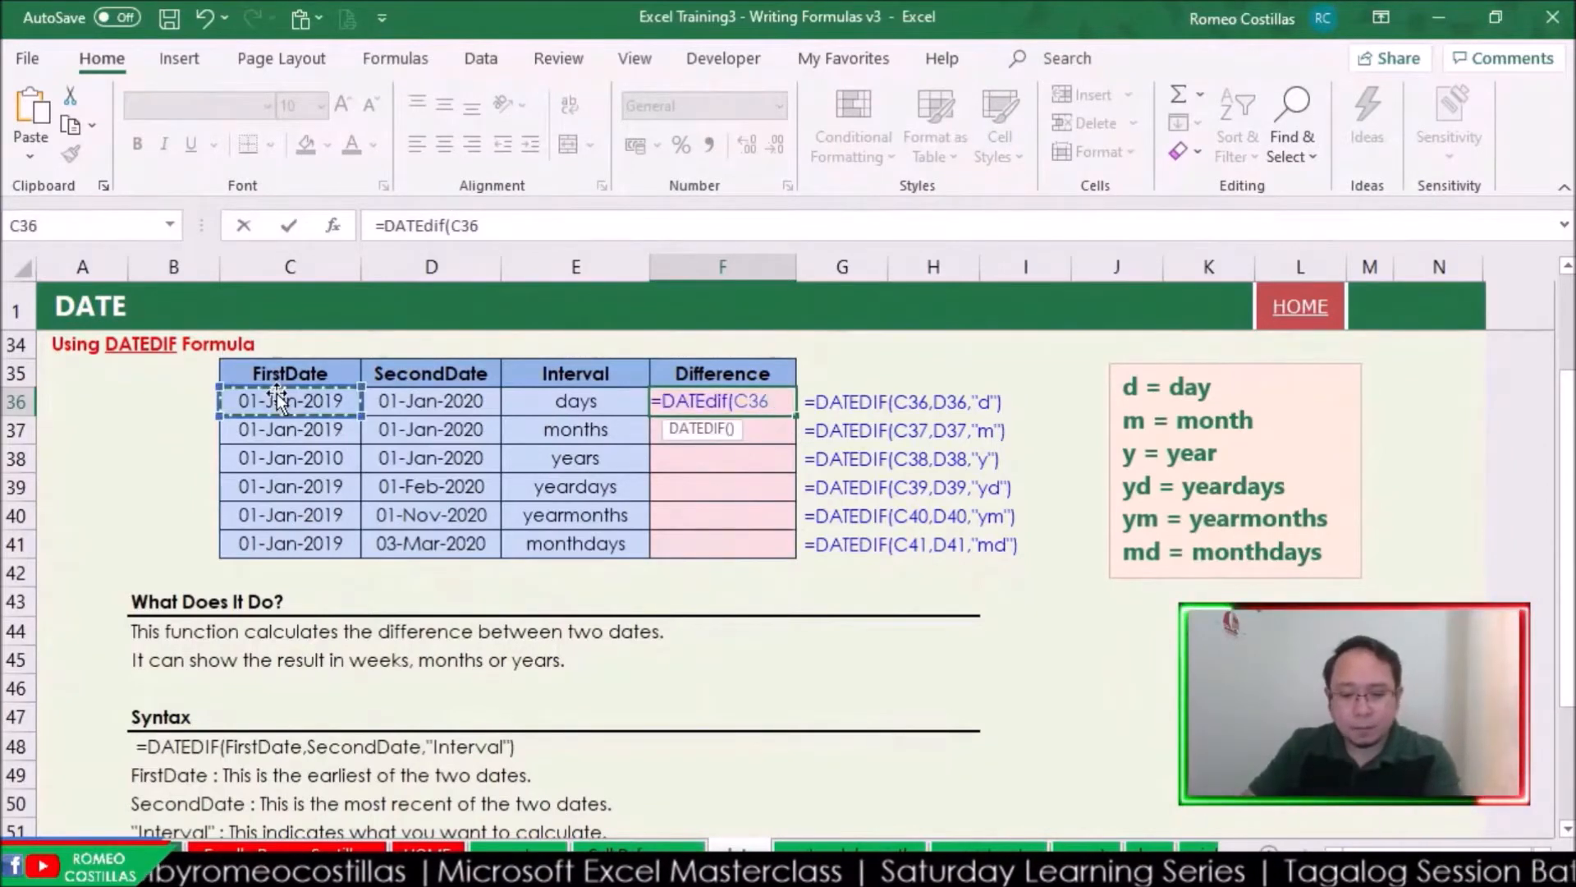
pyautogui.write(',')
pyautogui.click(426, 397)
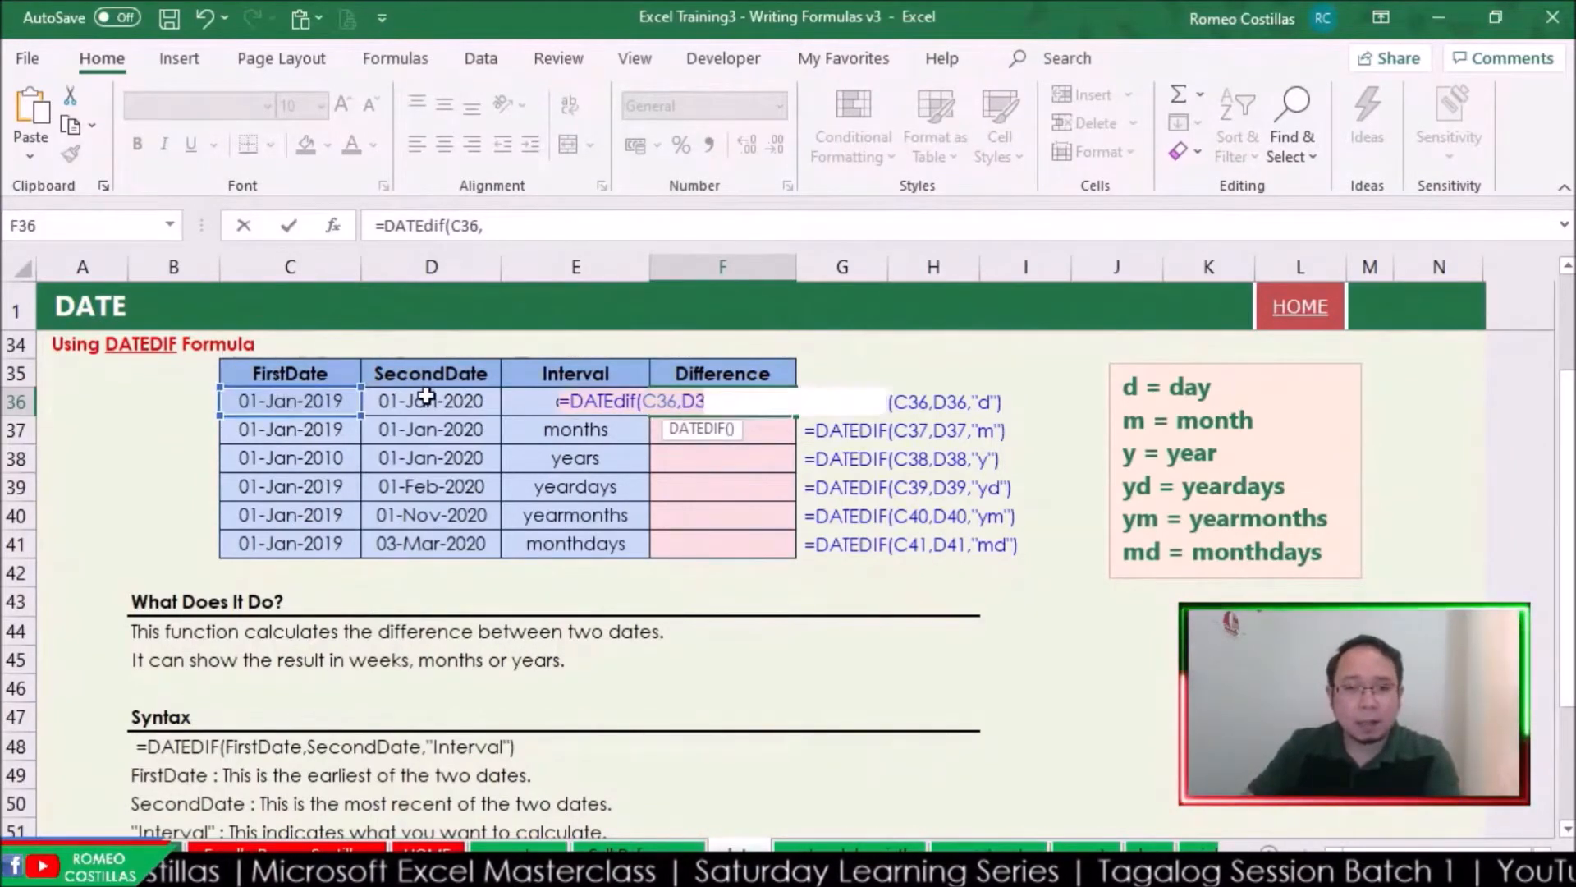
pyautogui.write(',')
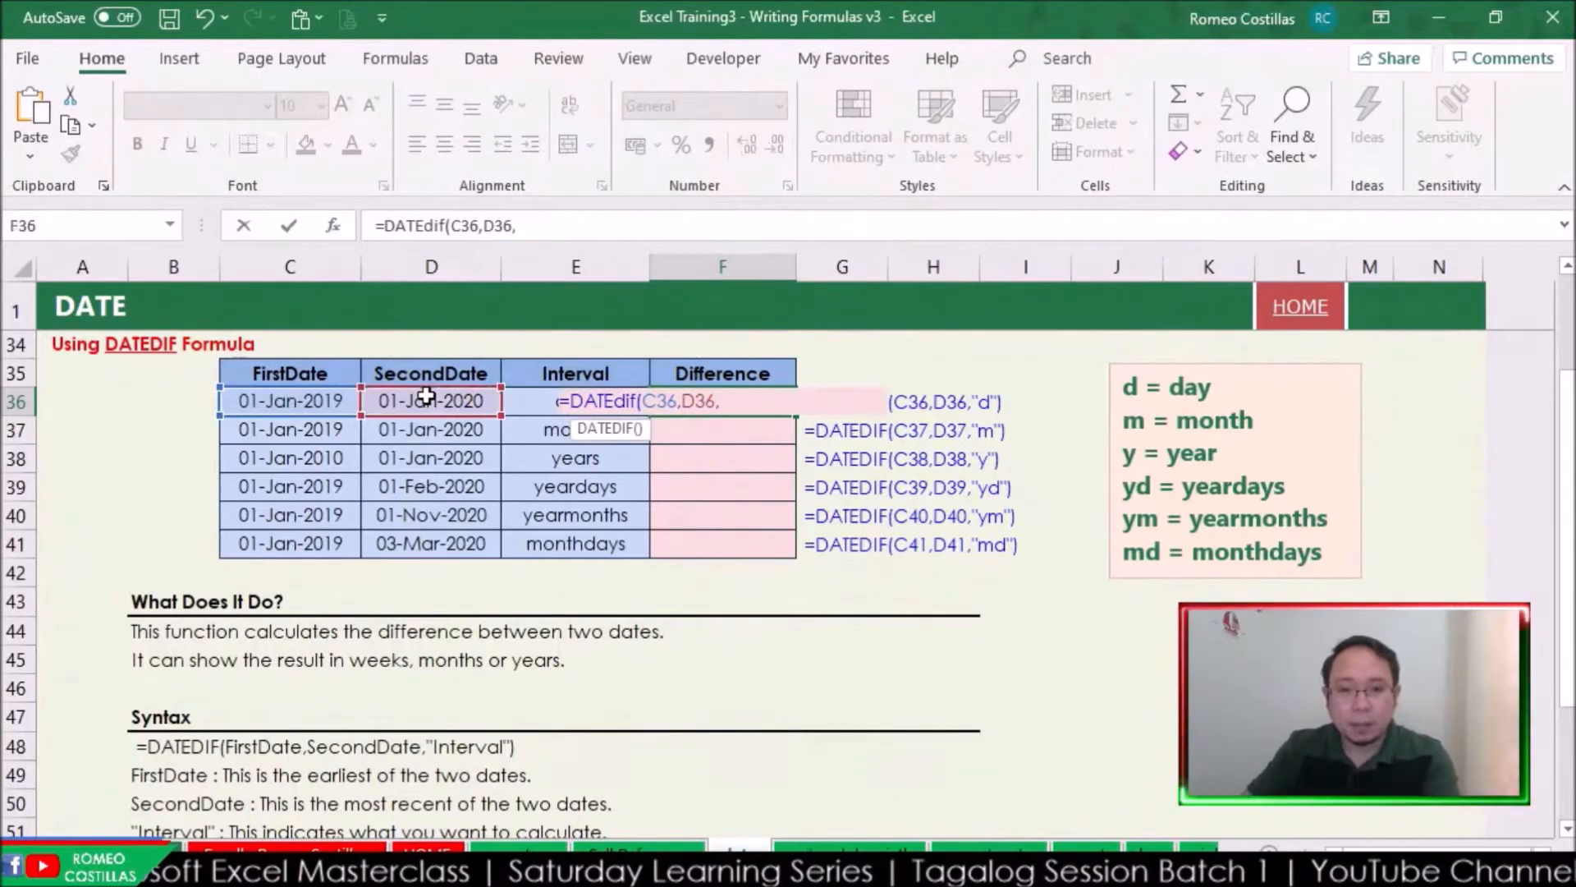
pyautogui.write('"d"')
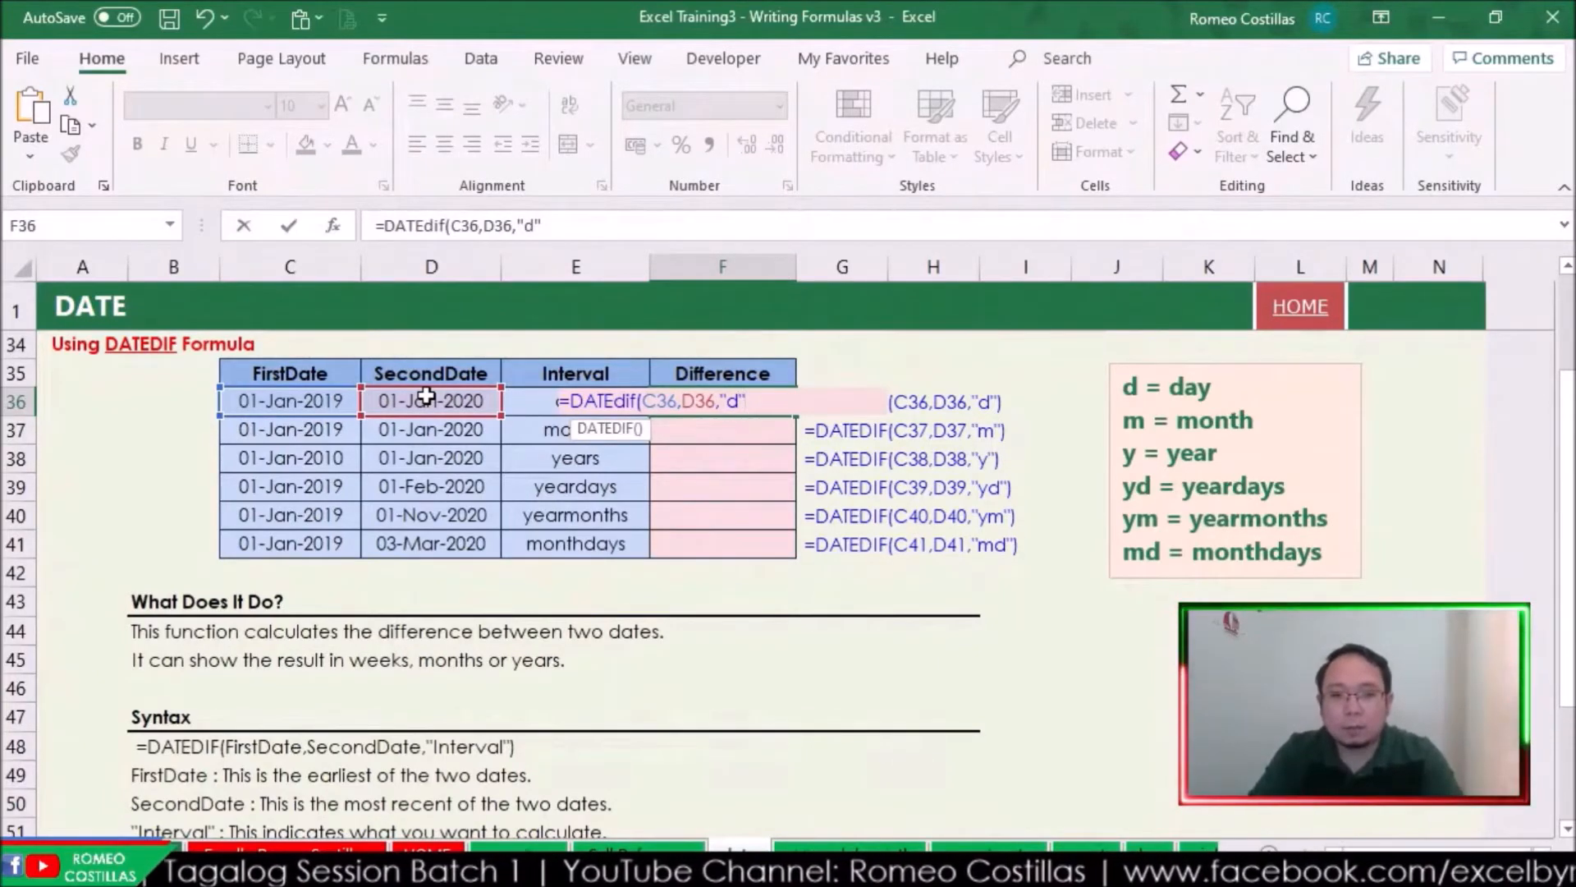
pyautogui.write(')')
pyautogui.press('Return')
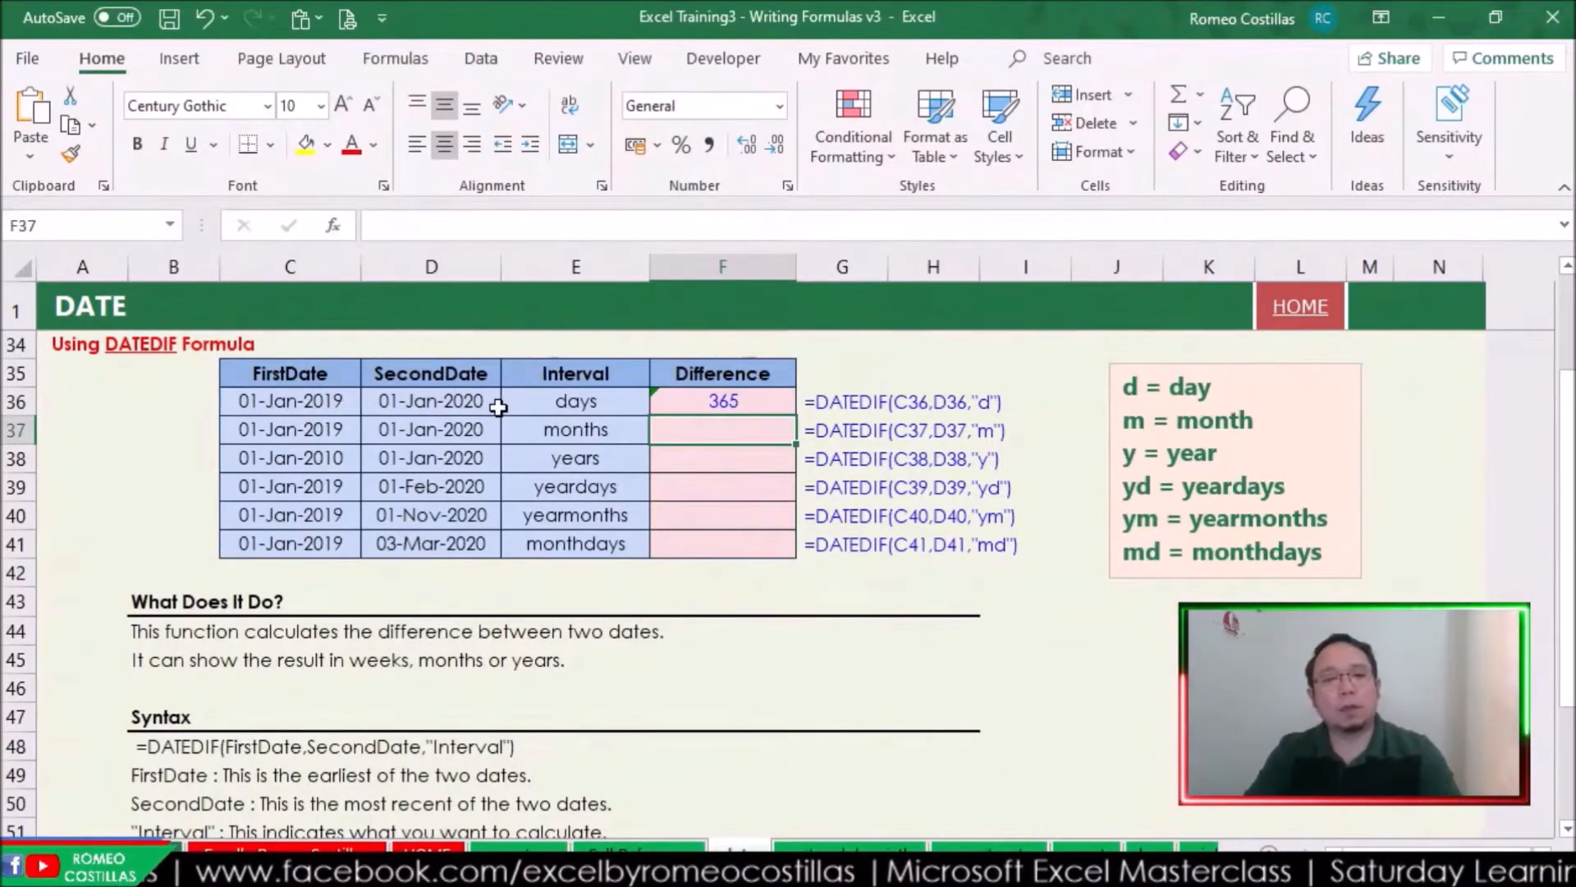
# - Enter =DATEDIF(C37,D37,"m") in F37, the Difference cell for the months interval
pyautogui.click(764, 406)
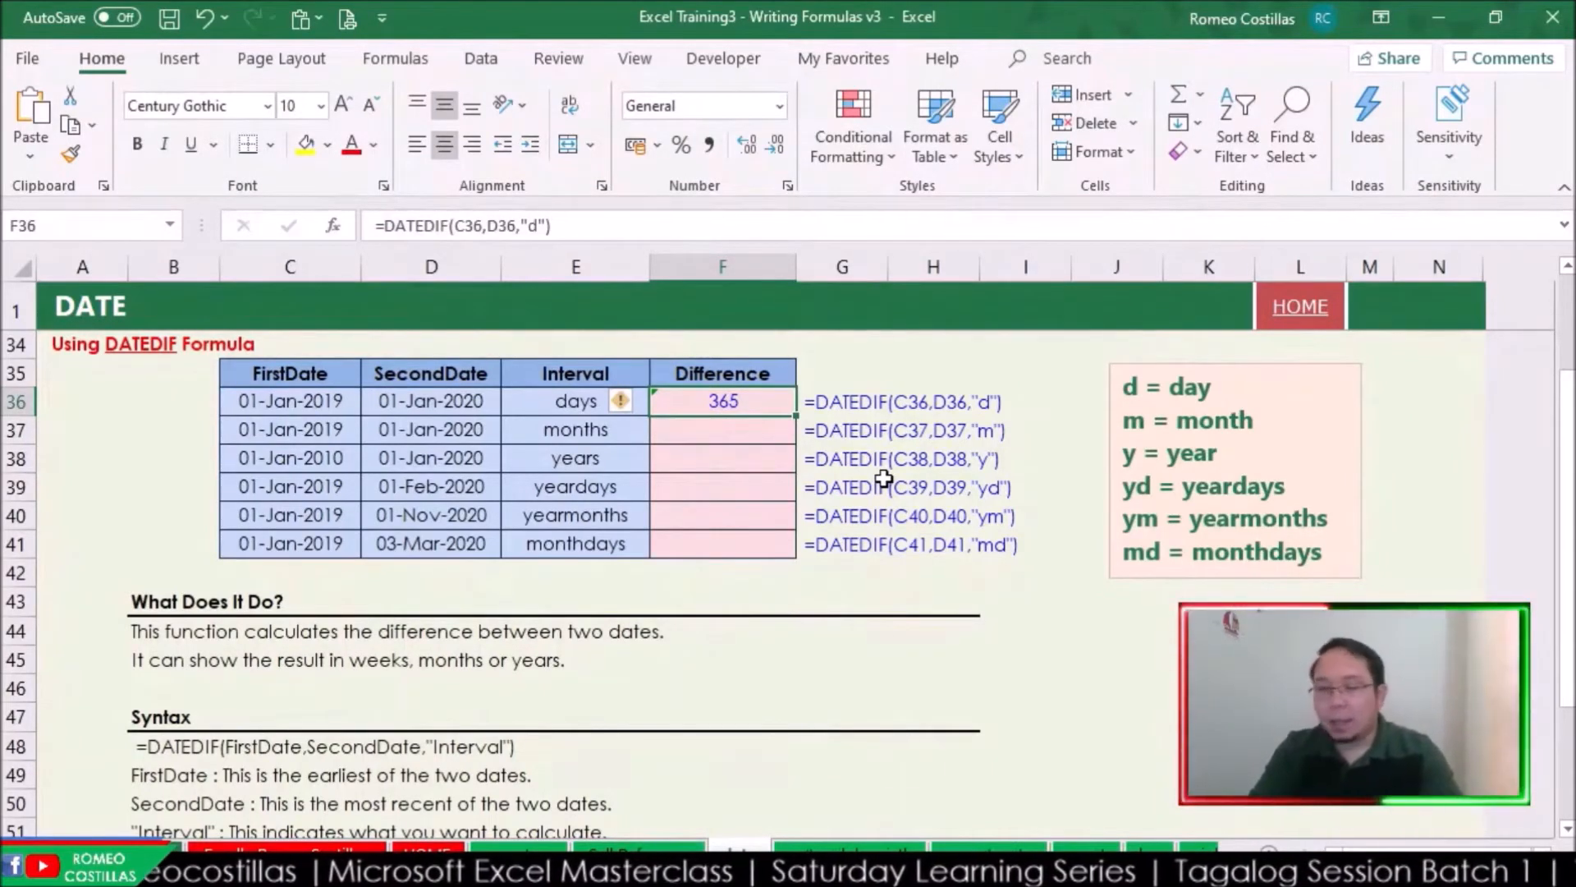
pyautogui.click(582, 438)
pyautogui.click(747, 429)
pyautogui.write('=da')
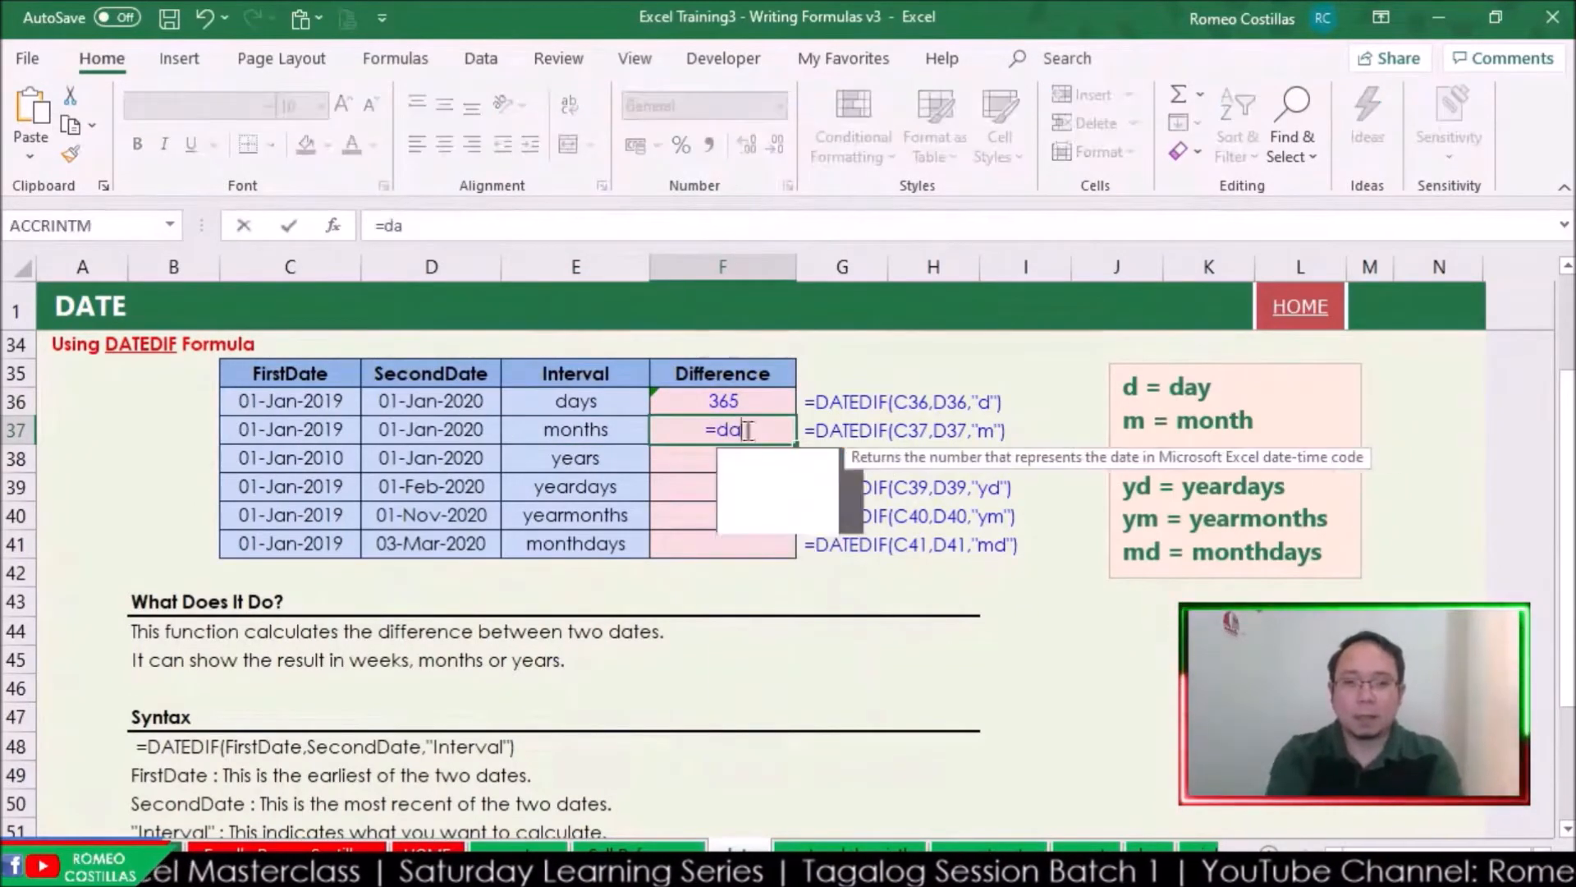
pyautogui.write('tedif(')
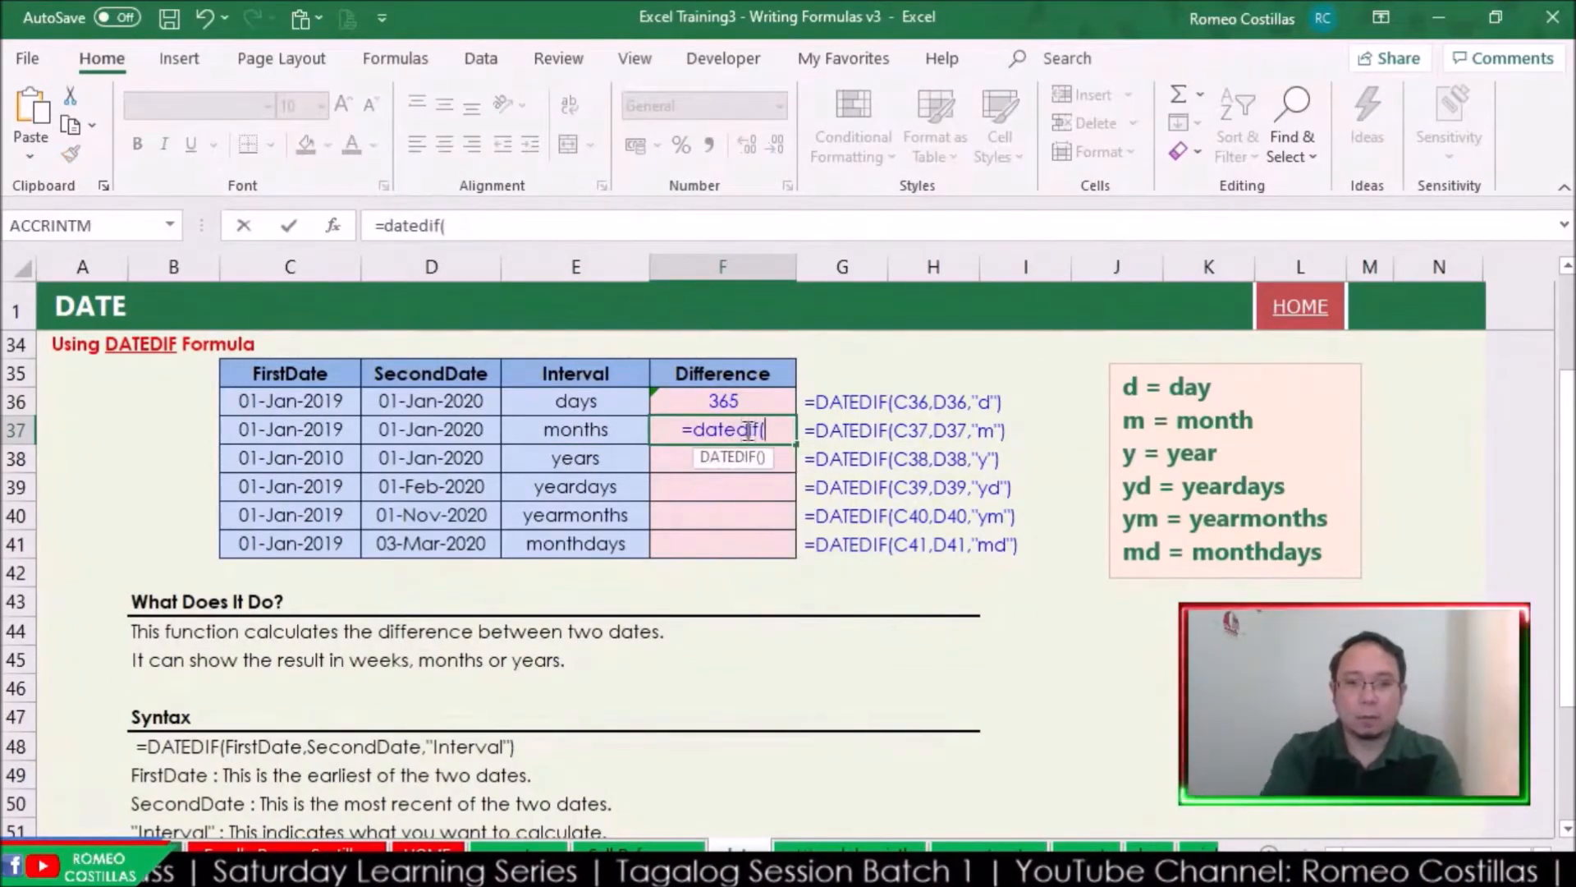
pyautogui.click(267, 435)
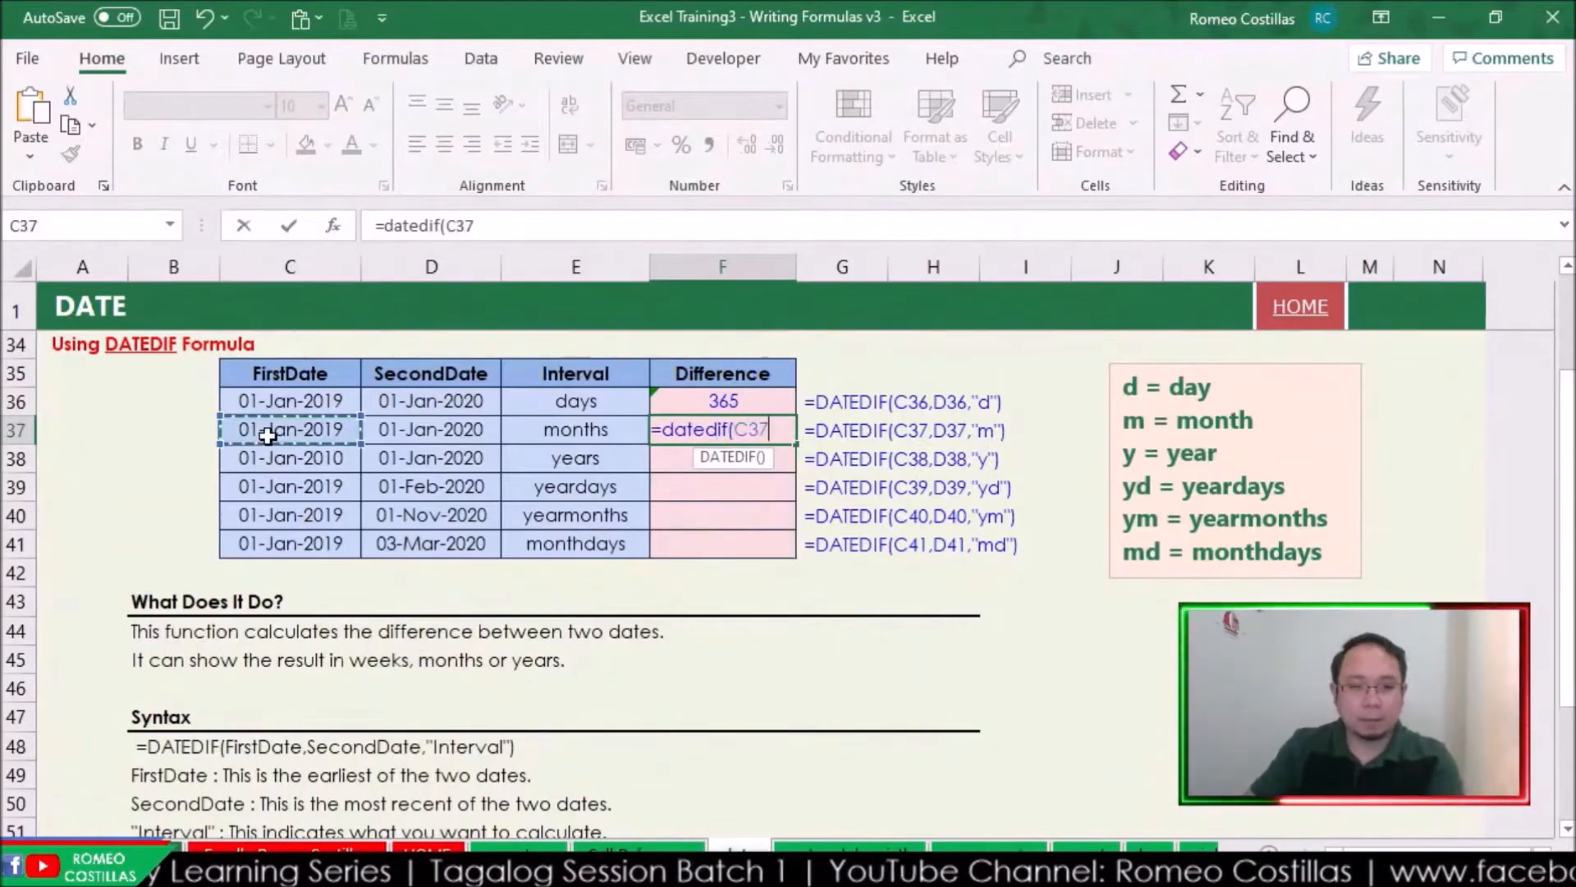
pyautogui.write(',')
pyautogui.click(441, 426)
pyautogui.write(',')
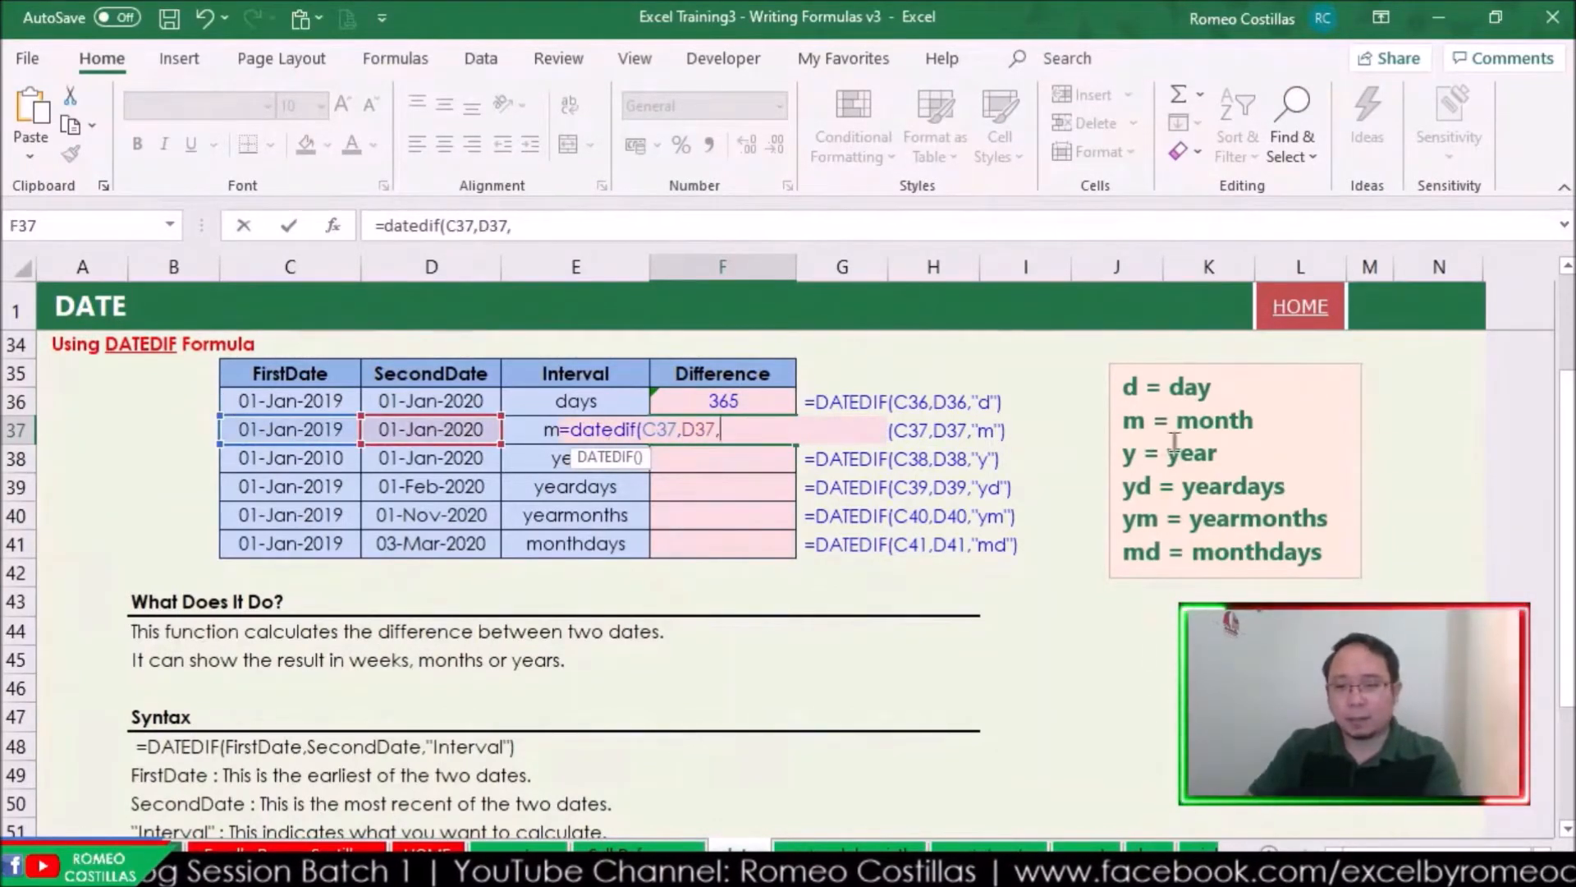
pyautogui.write('"m')
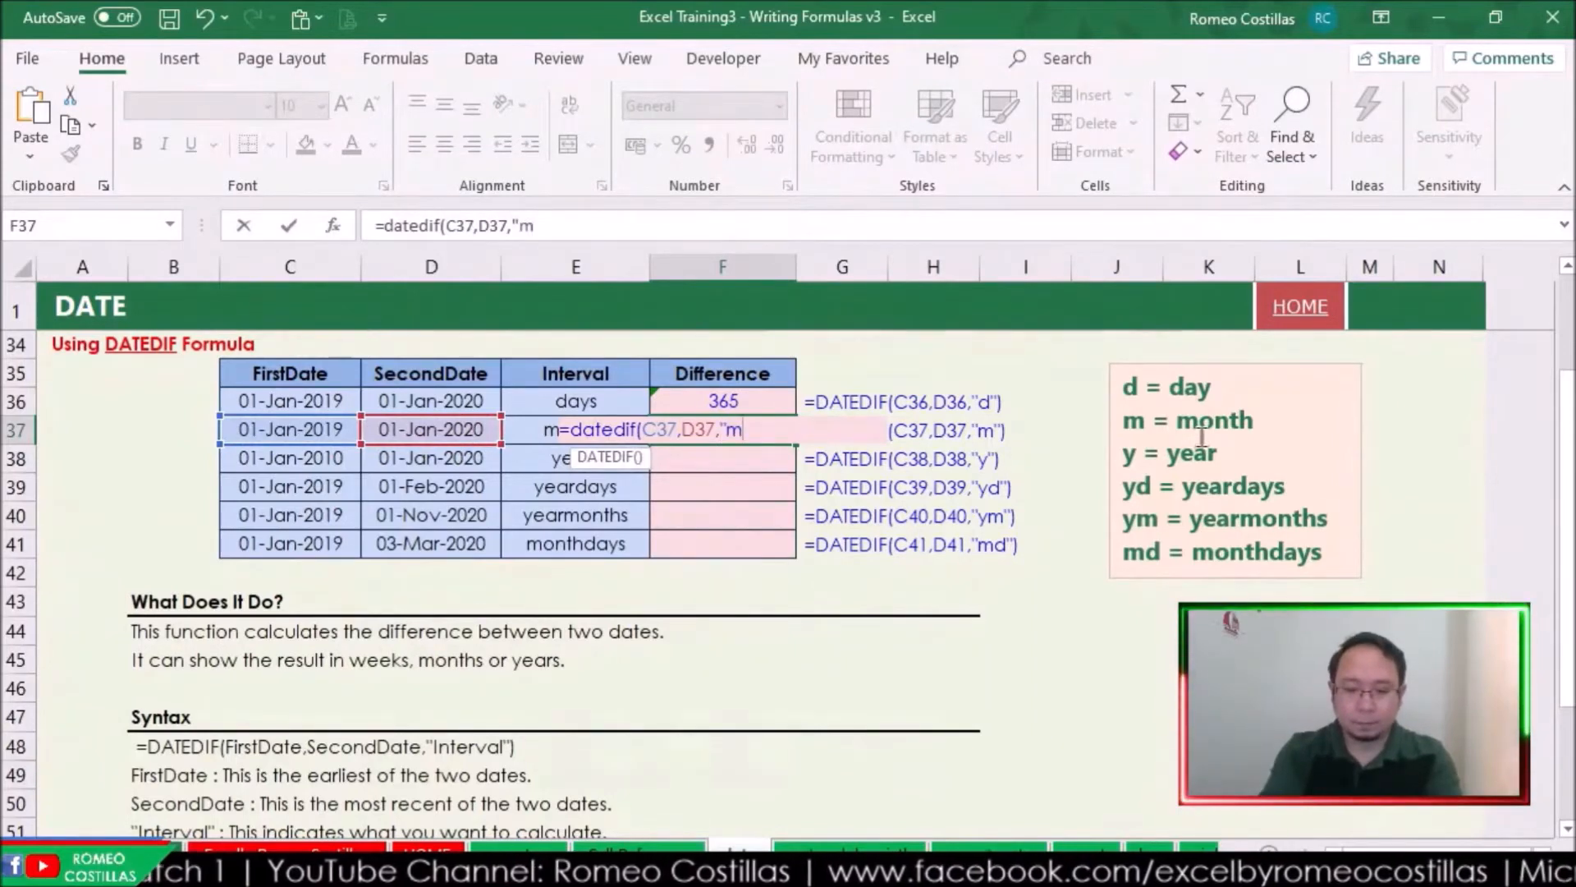
pyautogui.write('")')
pyautogui.press('Return')
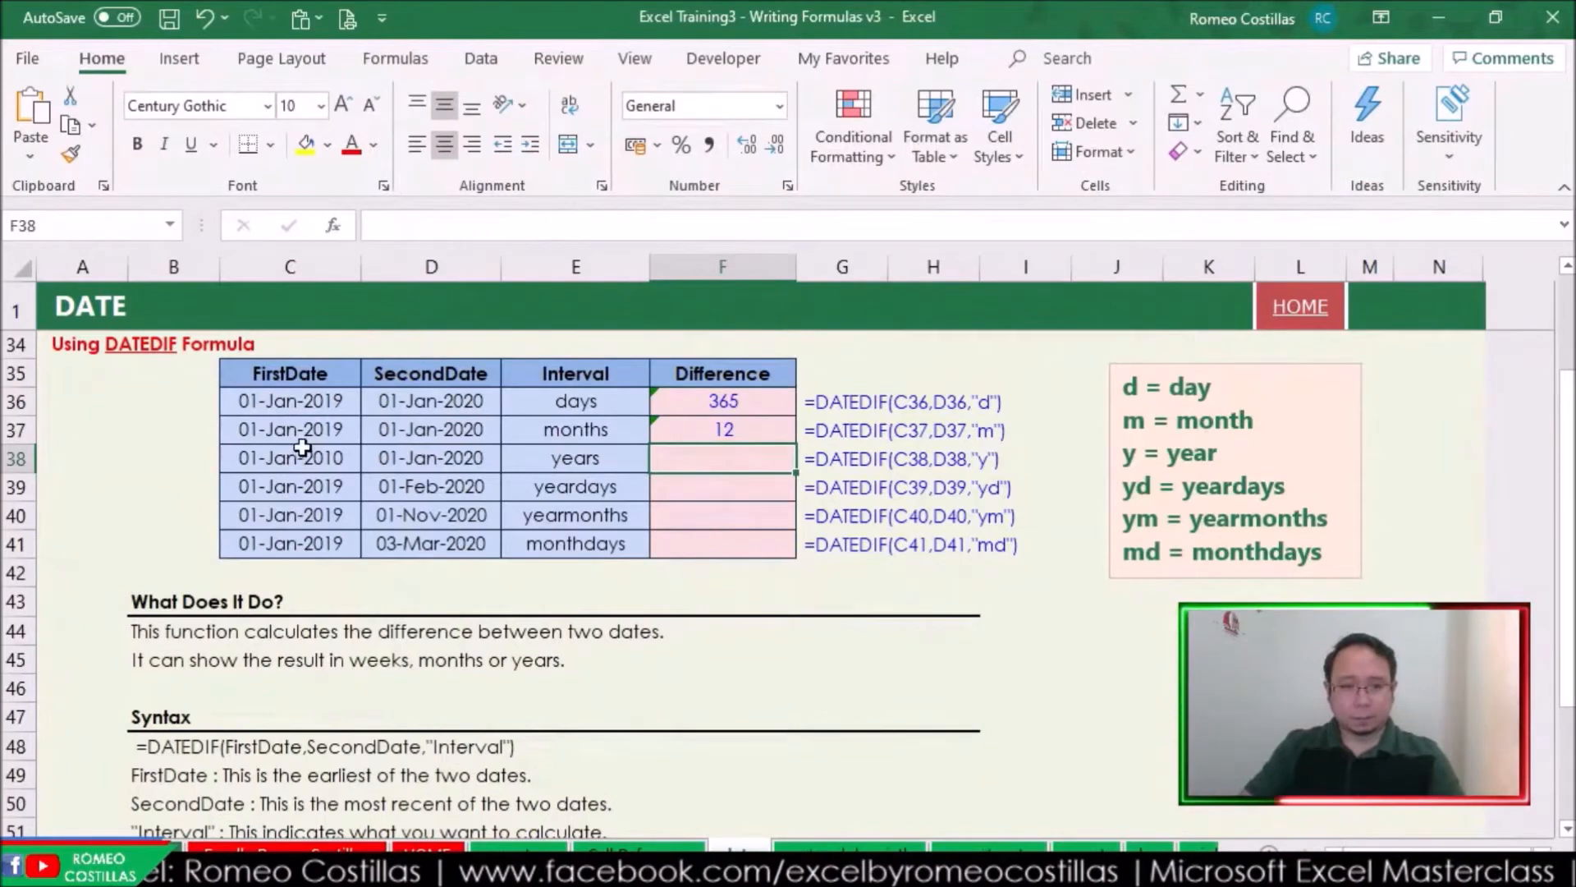
# - Enter =DATEDIF(C38,D38,"y") in F38, the Difference cell for the years interval
pyautogui.click(329, 431)
pyautogui.moveTo(331, 431); pyautogui.dragTo(447, 430)
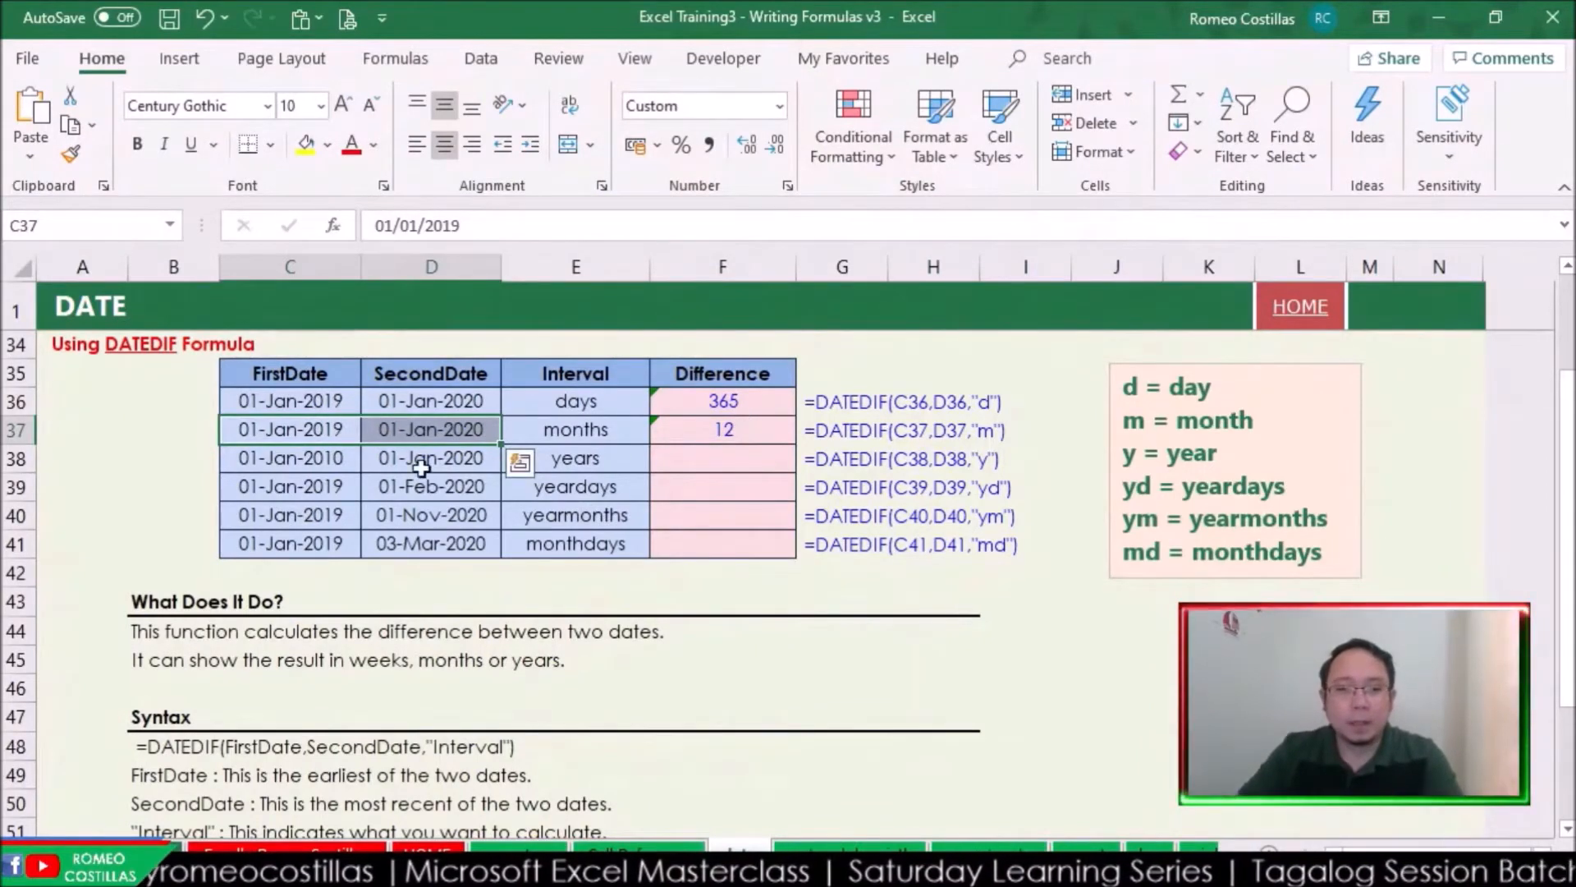
pyautogui.click(319, 465)
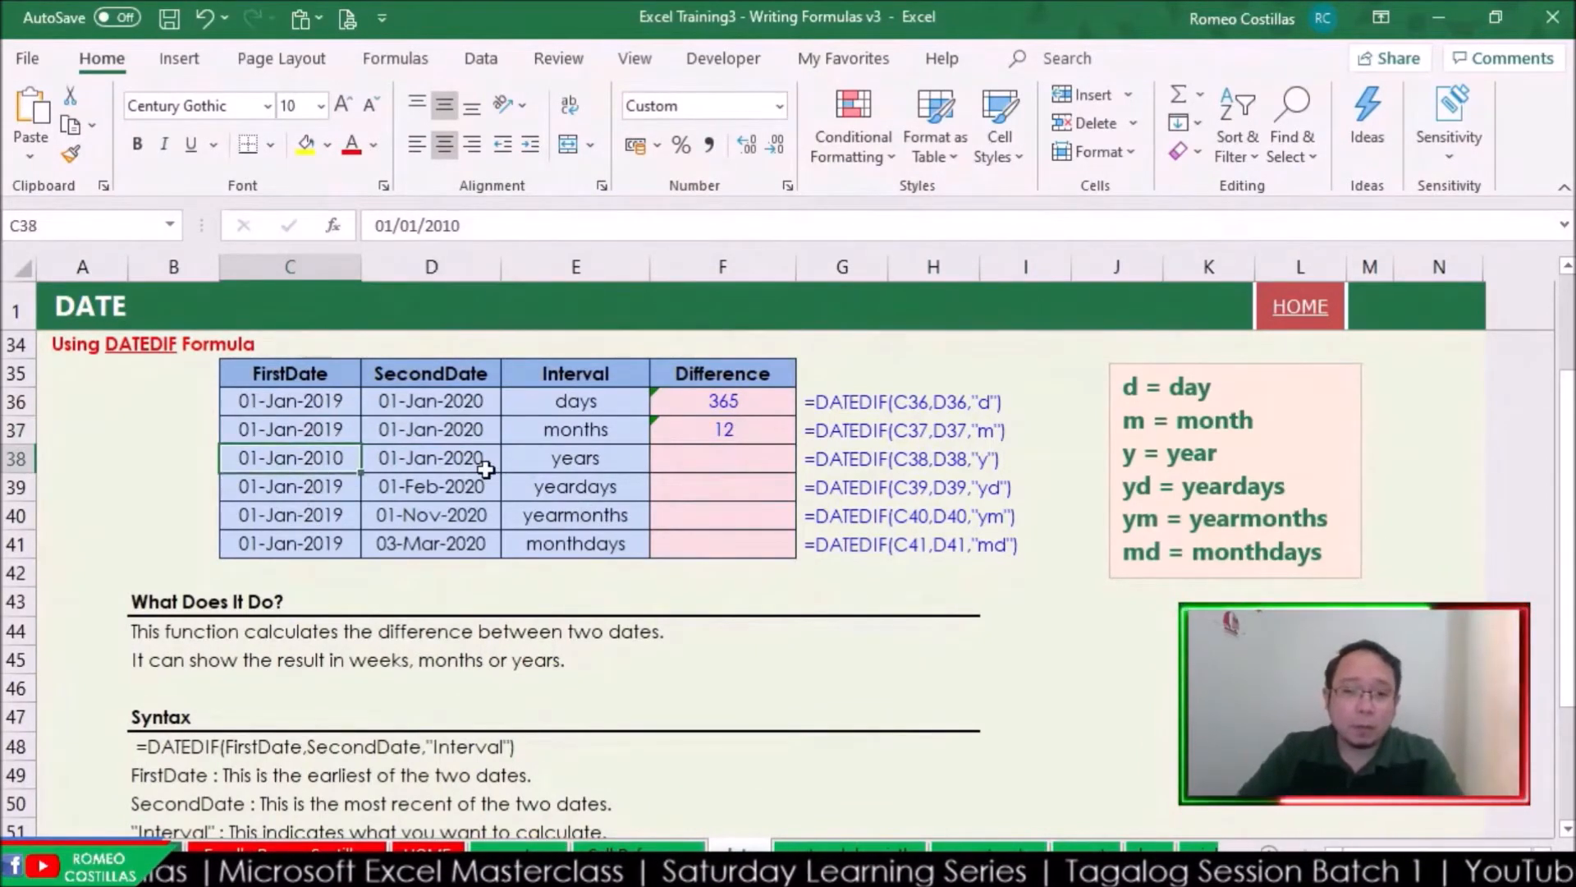
pyautogui.click(734, 470)
pyautogui.write('=')
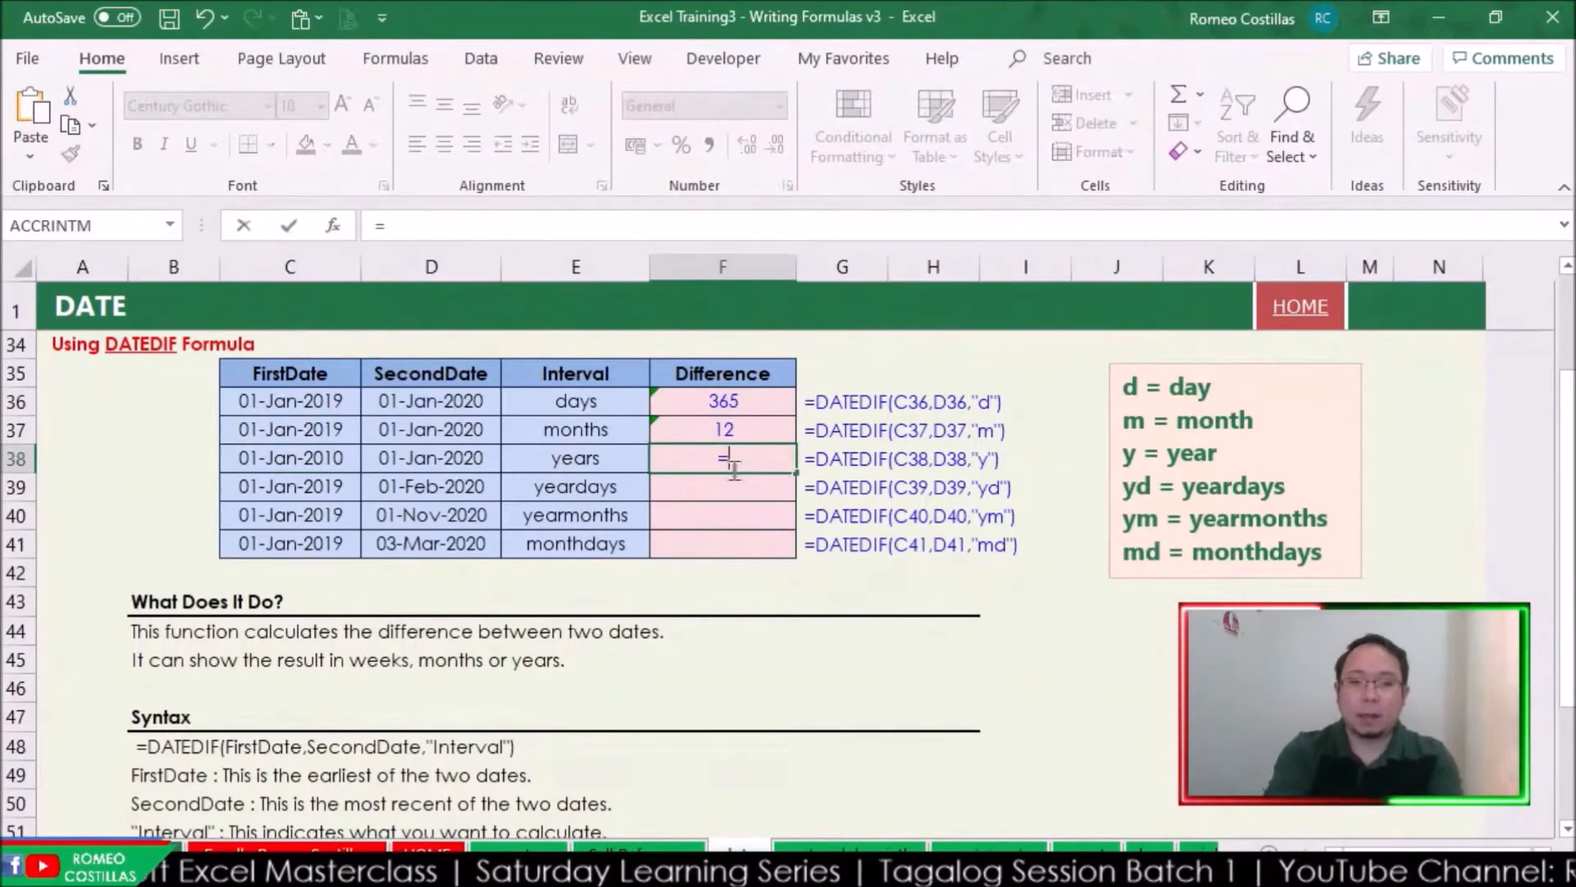
pyautogui.write('datedif(')
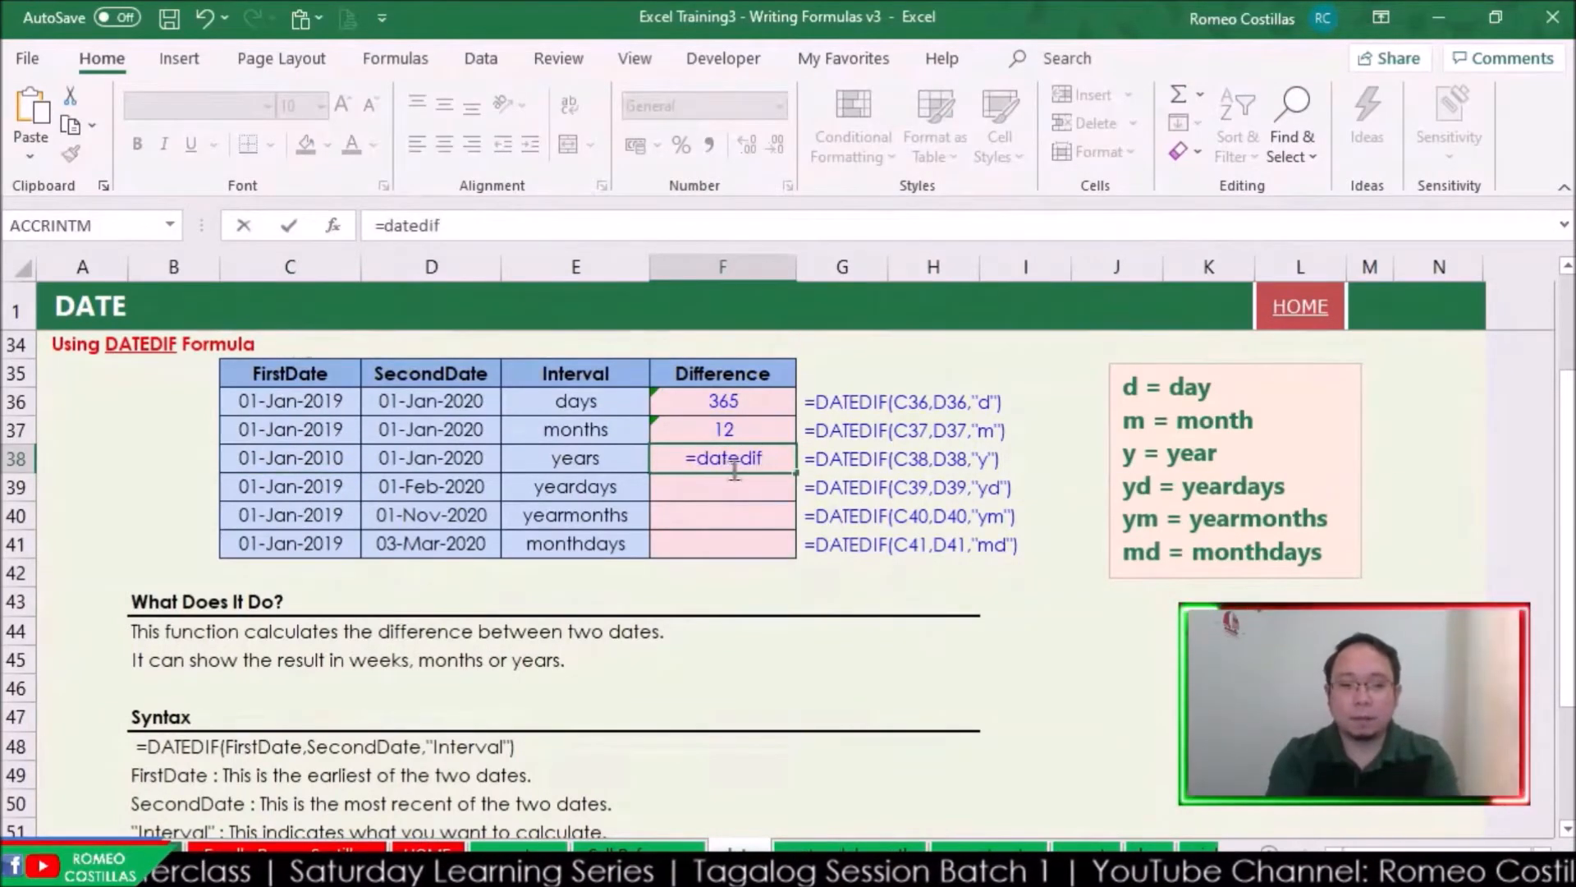
pyautogui.click(328, 457)
pyautogui.write(',')
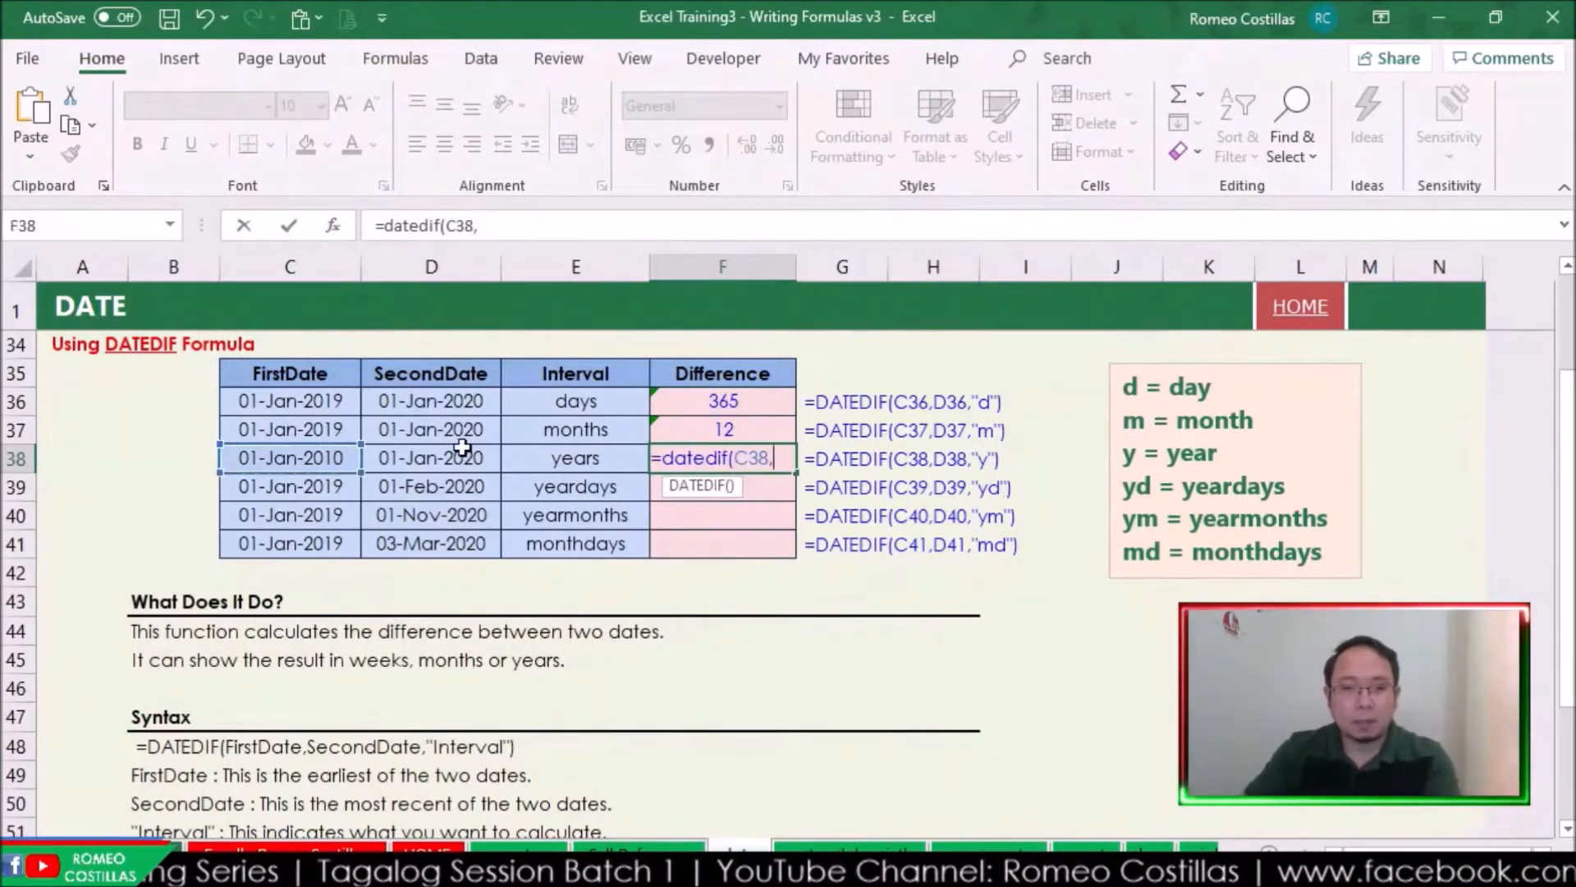
pyautogui.click(461, 455)
pyautogui.write(',"')
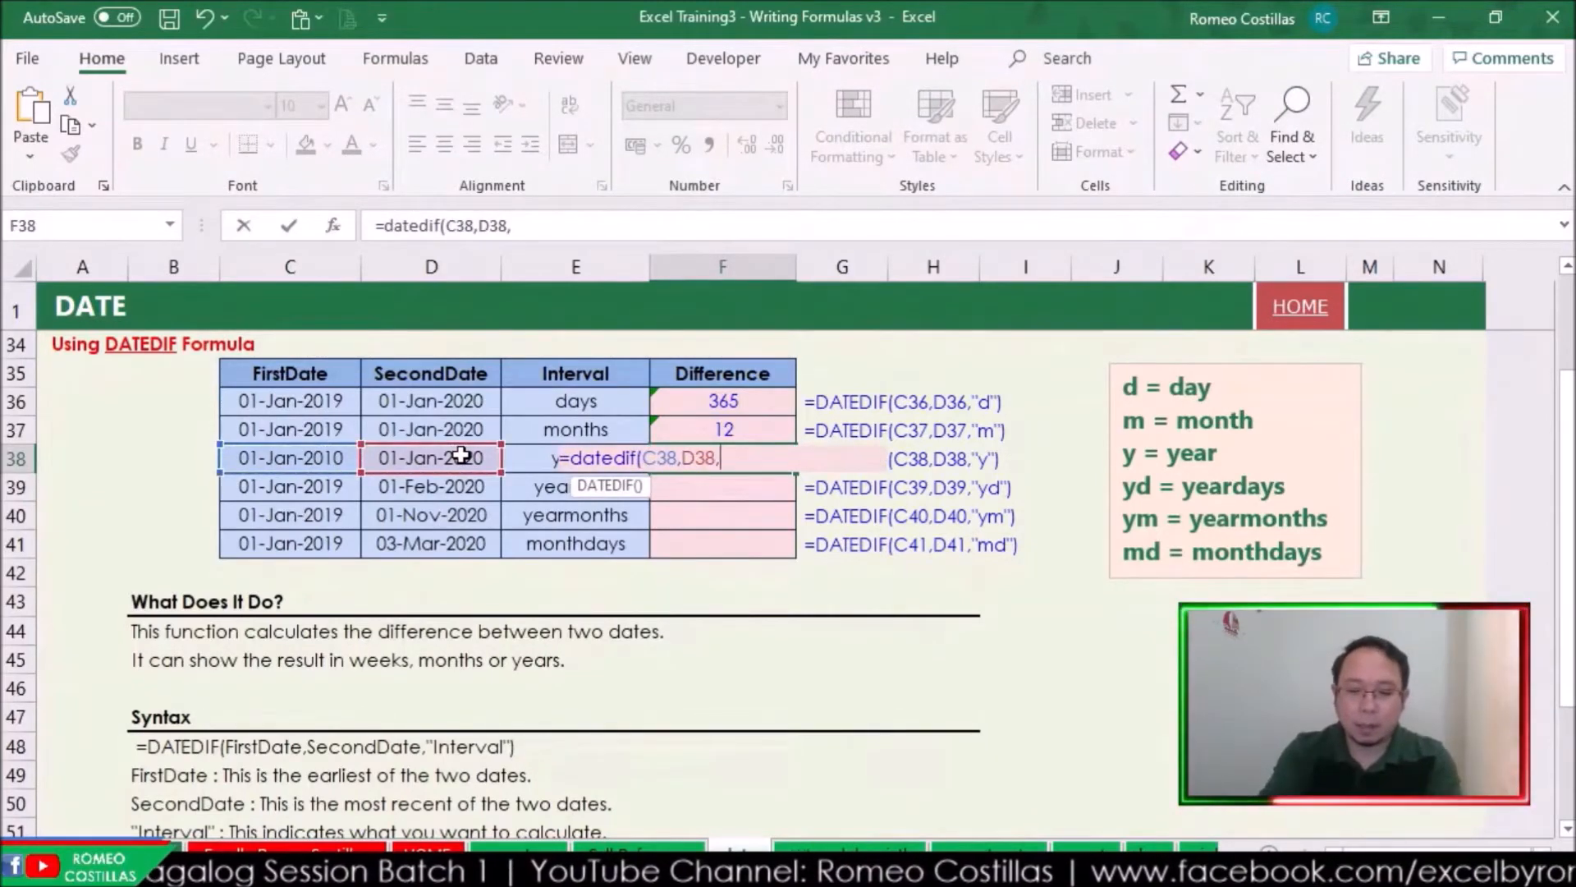
pyautogui.write('y"')
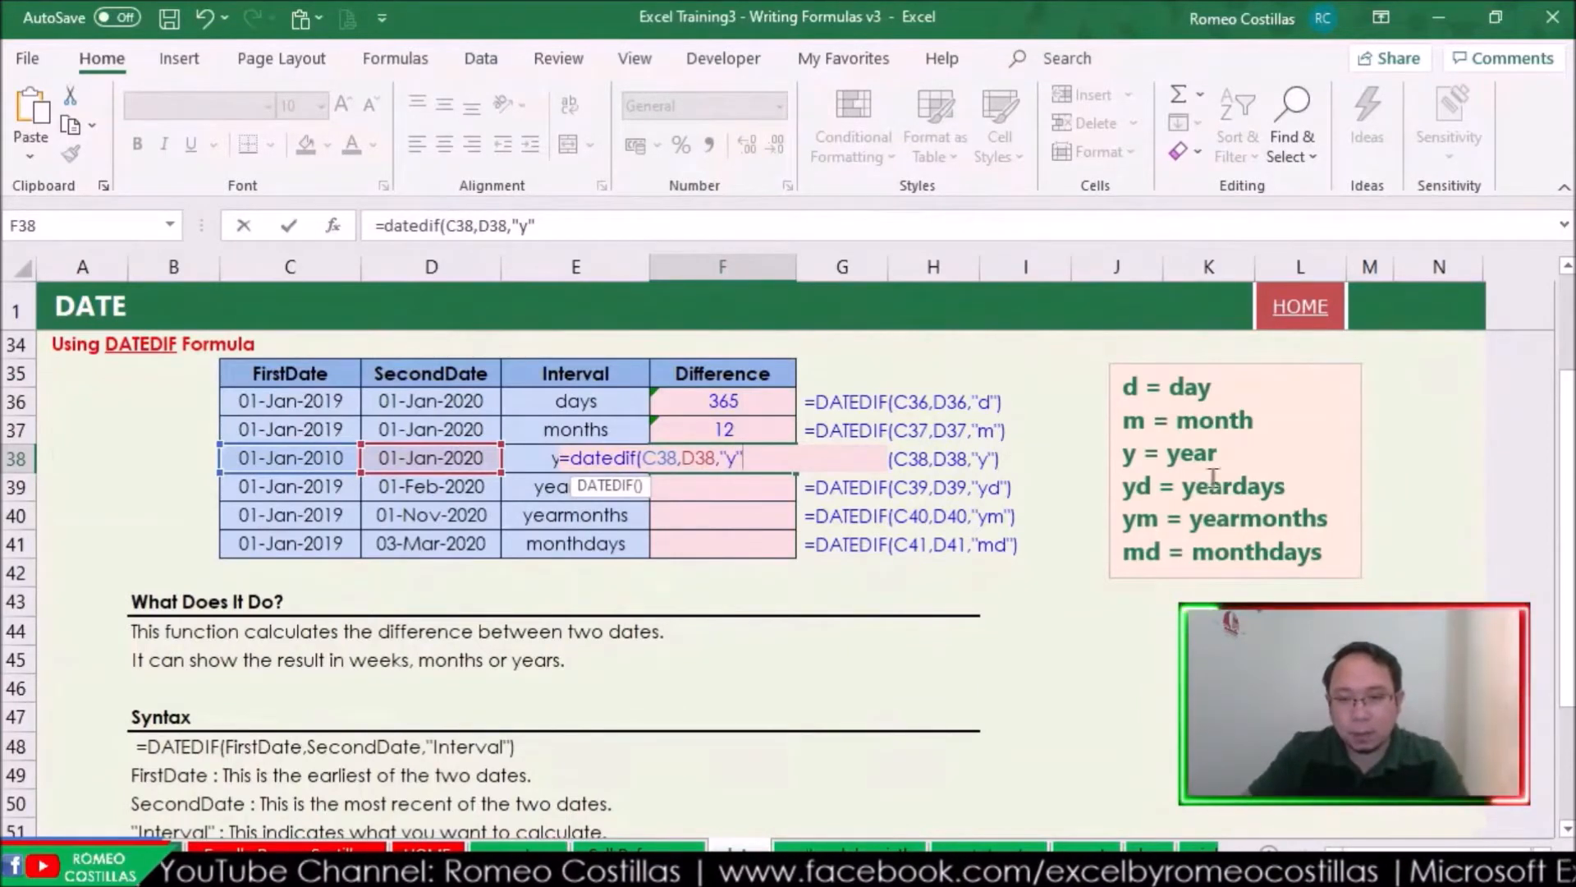
pyautogui.press('Return')
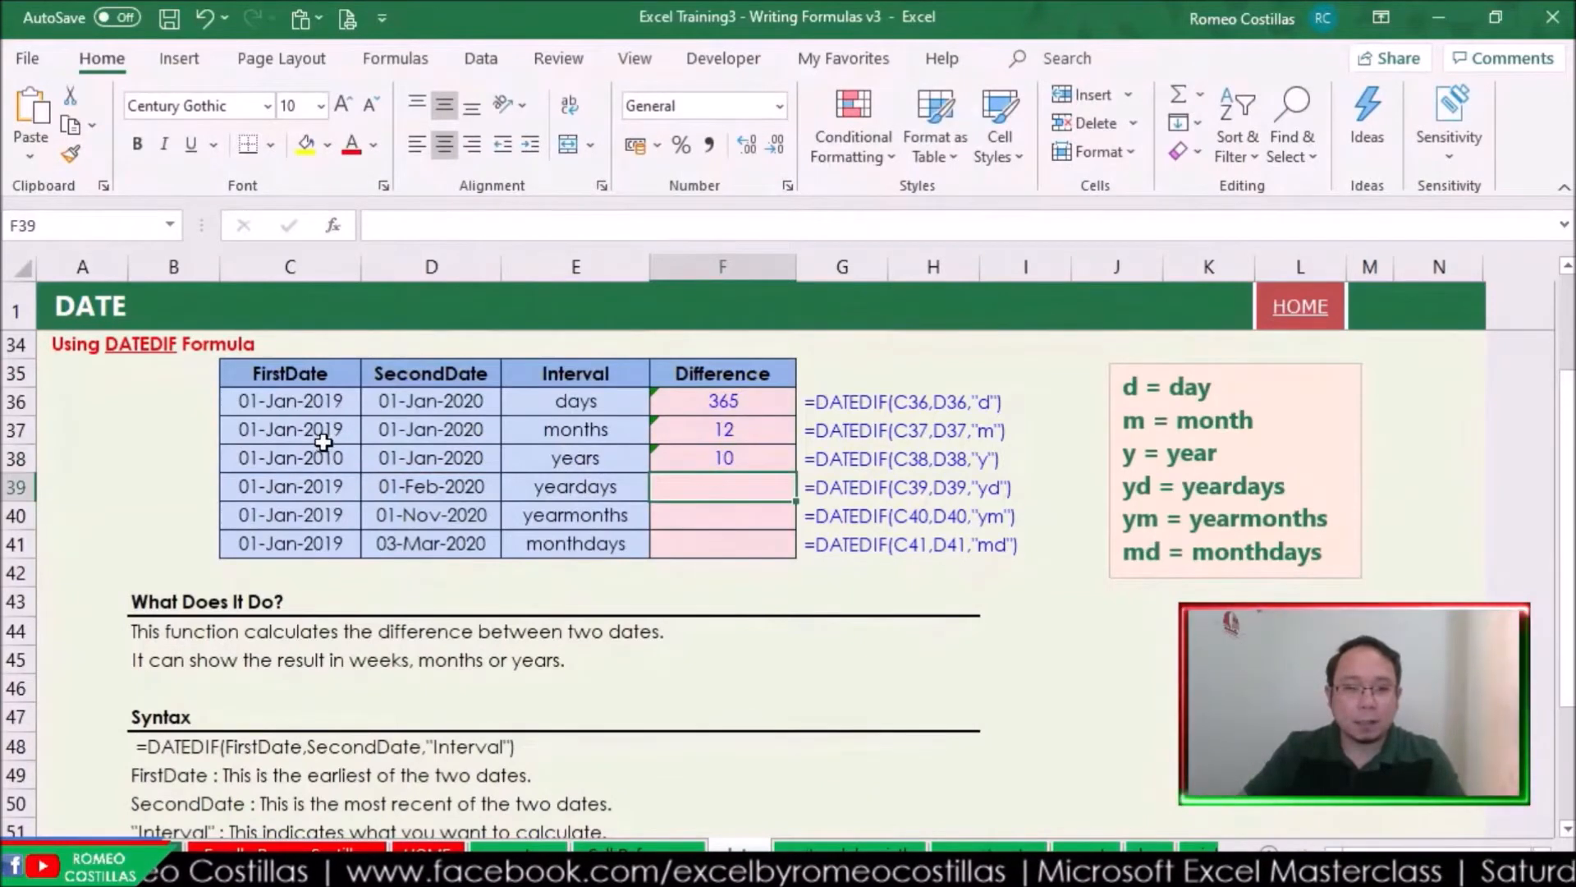
# - Enter =DATEDIF(C39,D39,"yd") in F39, the Difference cell for the yeardays interval
pyautogui.moveTo(317, 457); pyautogui.dragTo(399, 460)
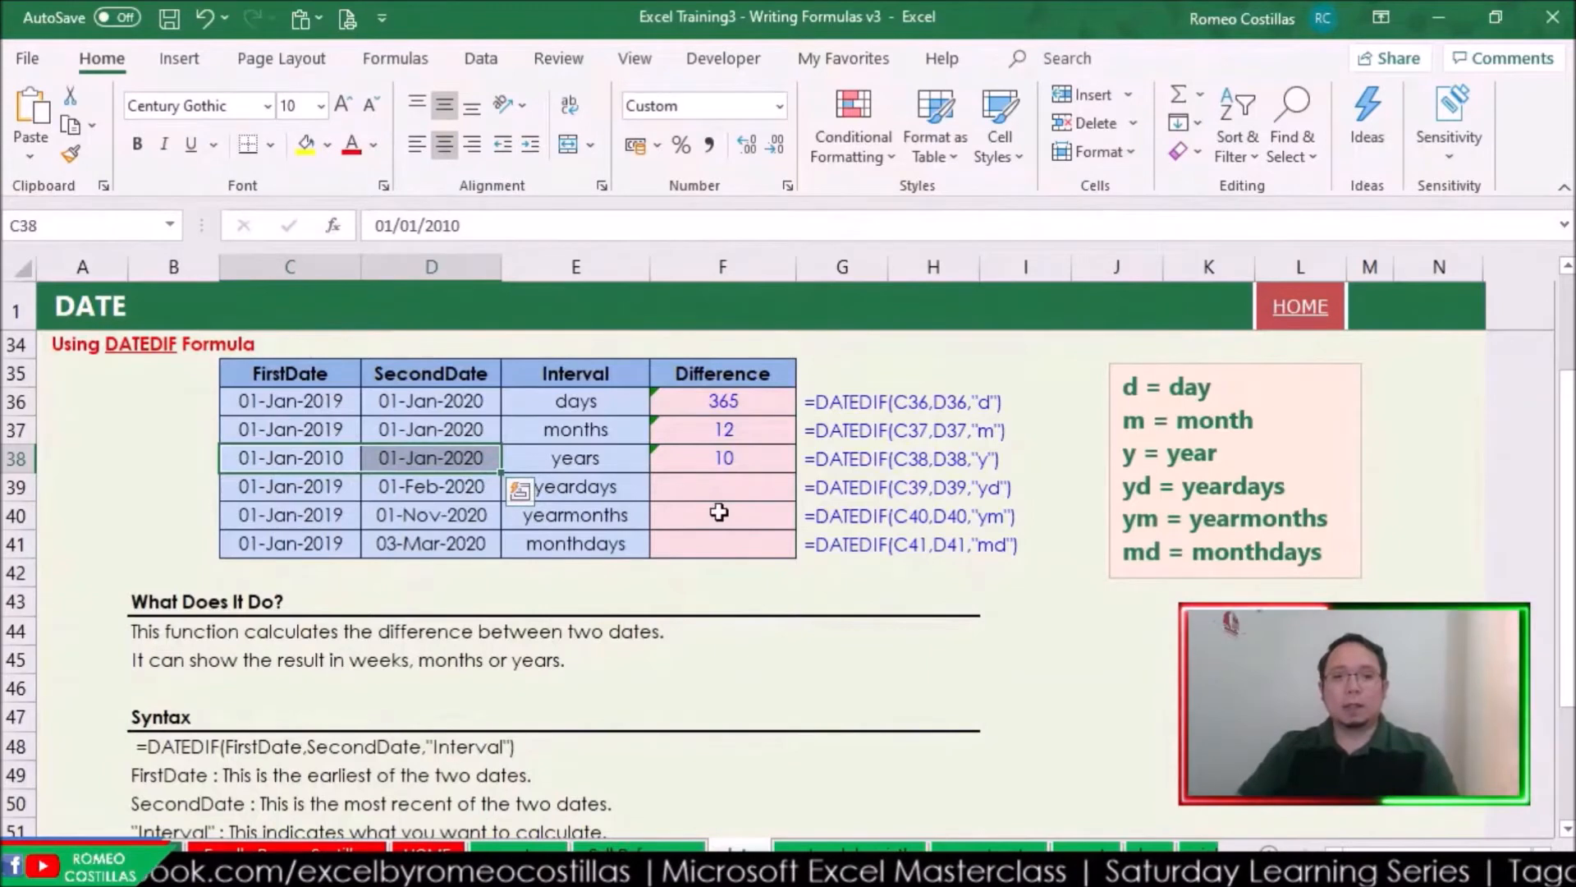
pyautogui.click(733, 488)
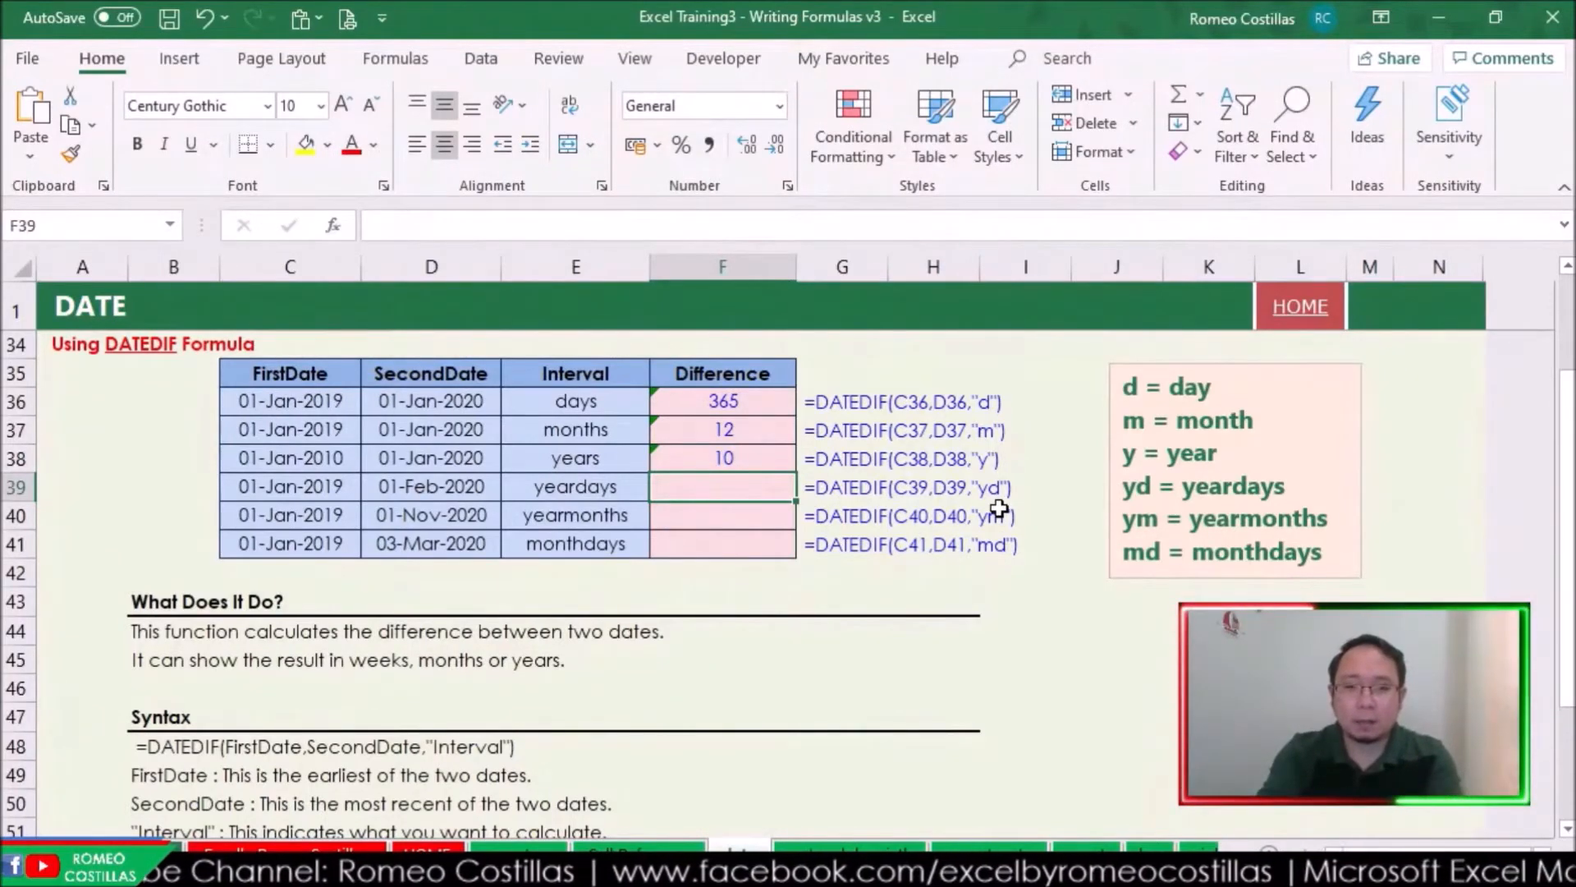
pyautogui.write('=')
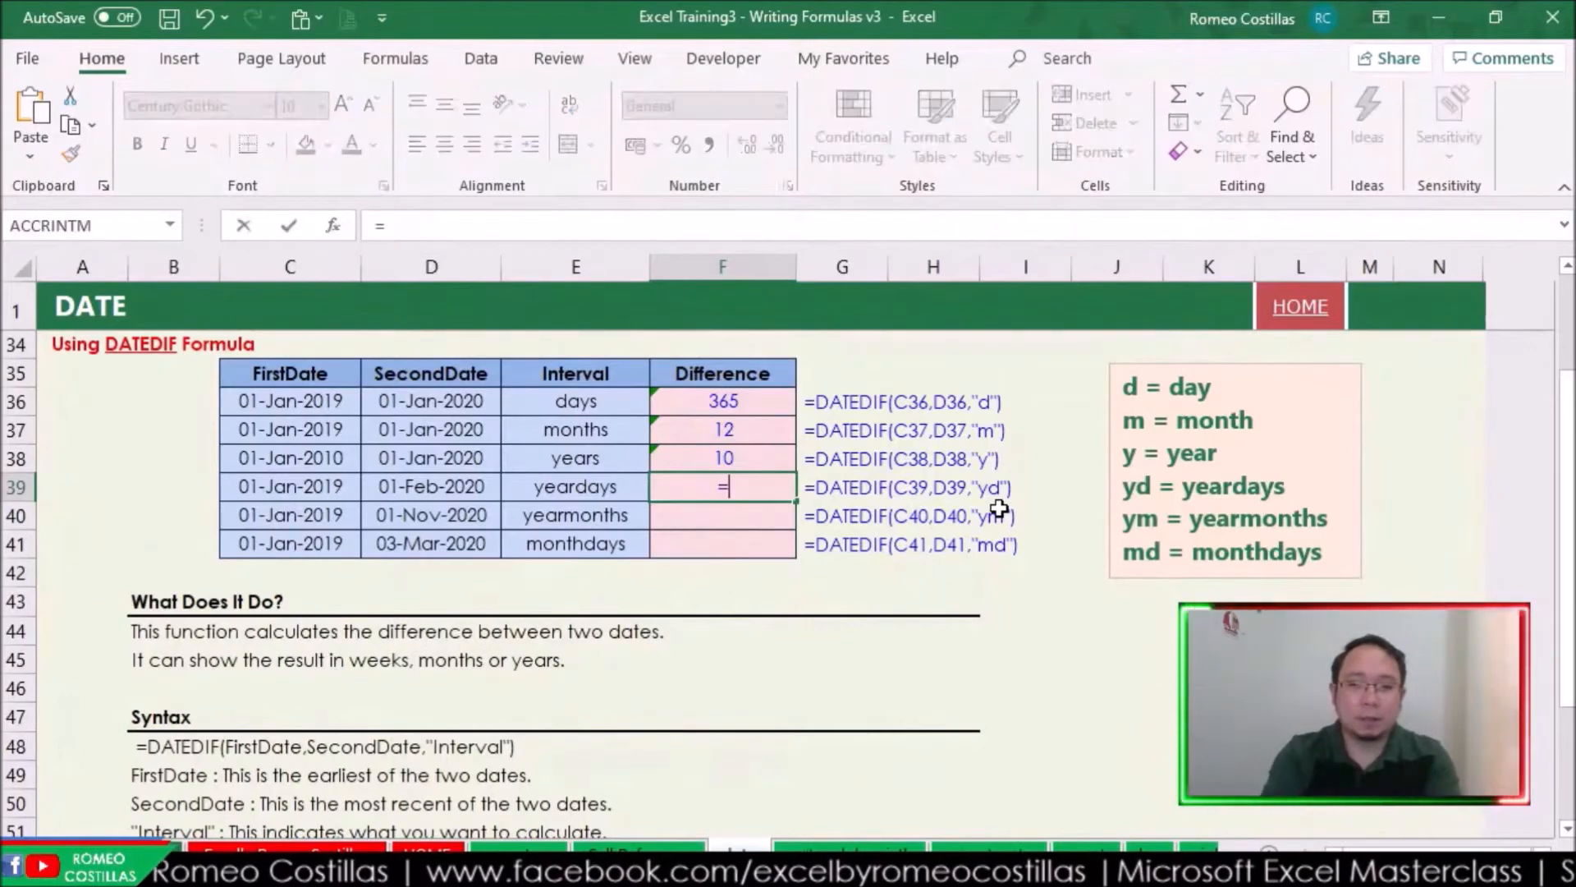
pyautogui.write('datedif(')
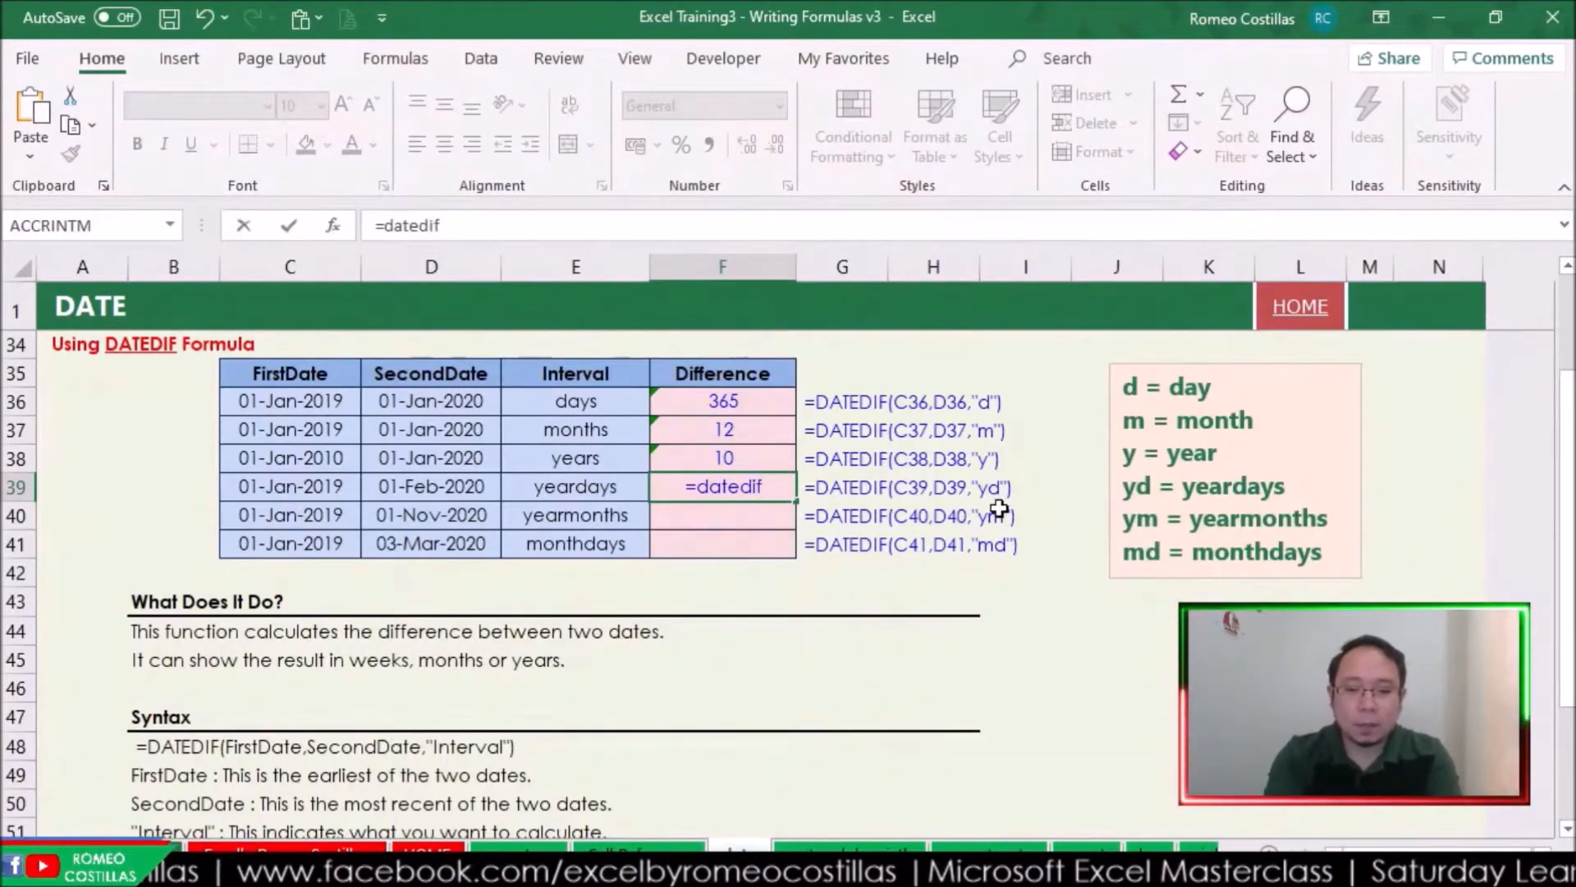
pyautogui.click(277, 486)
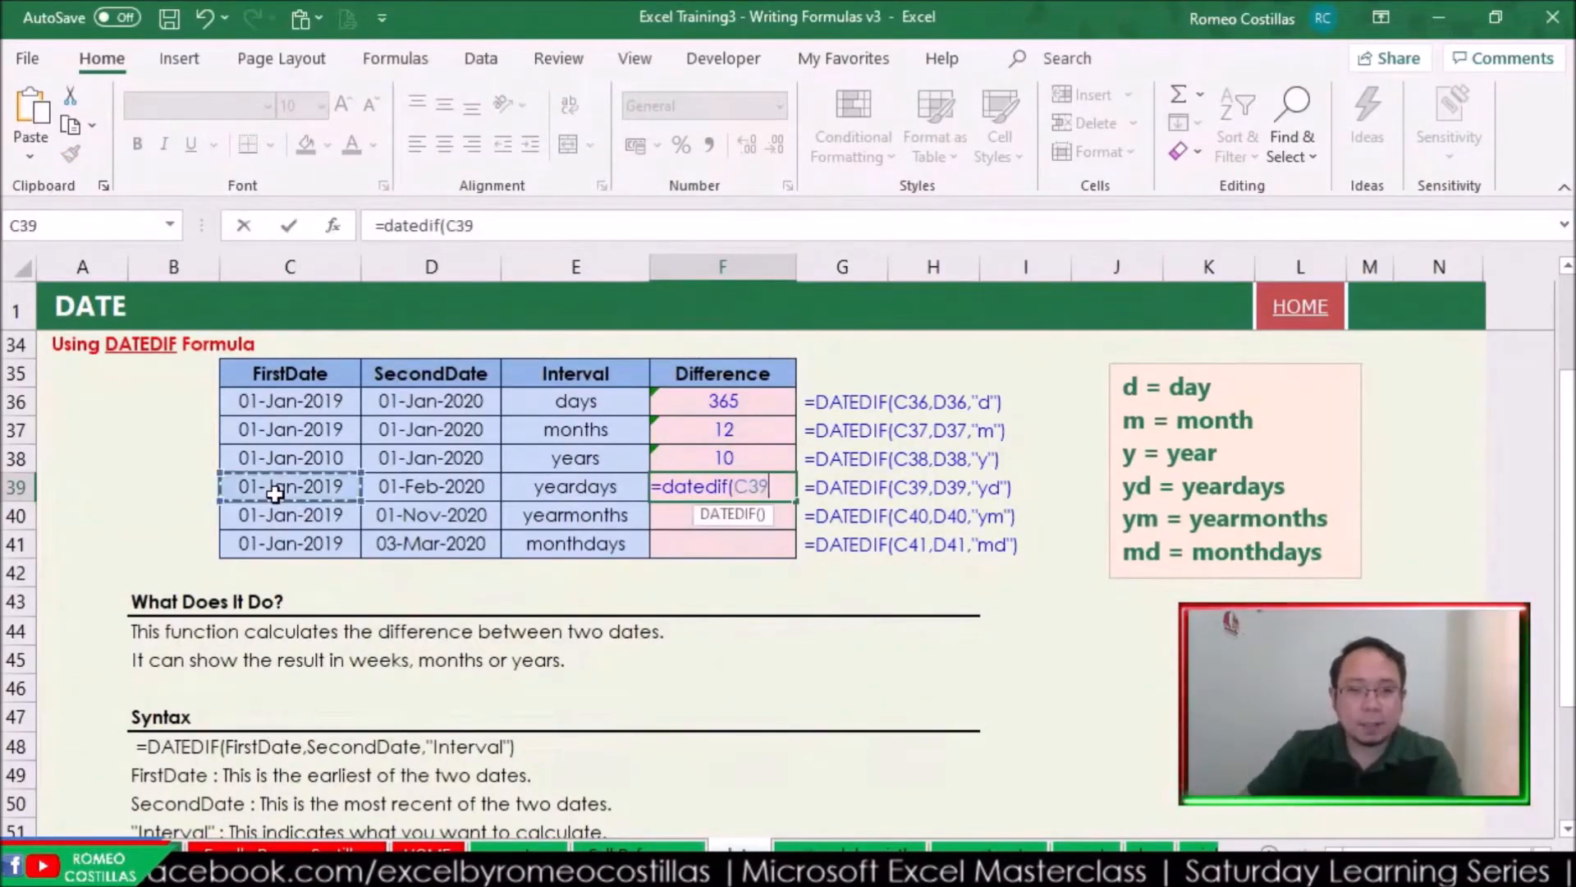
pyautogui.write(',')
pyautogui.click(422, 483)
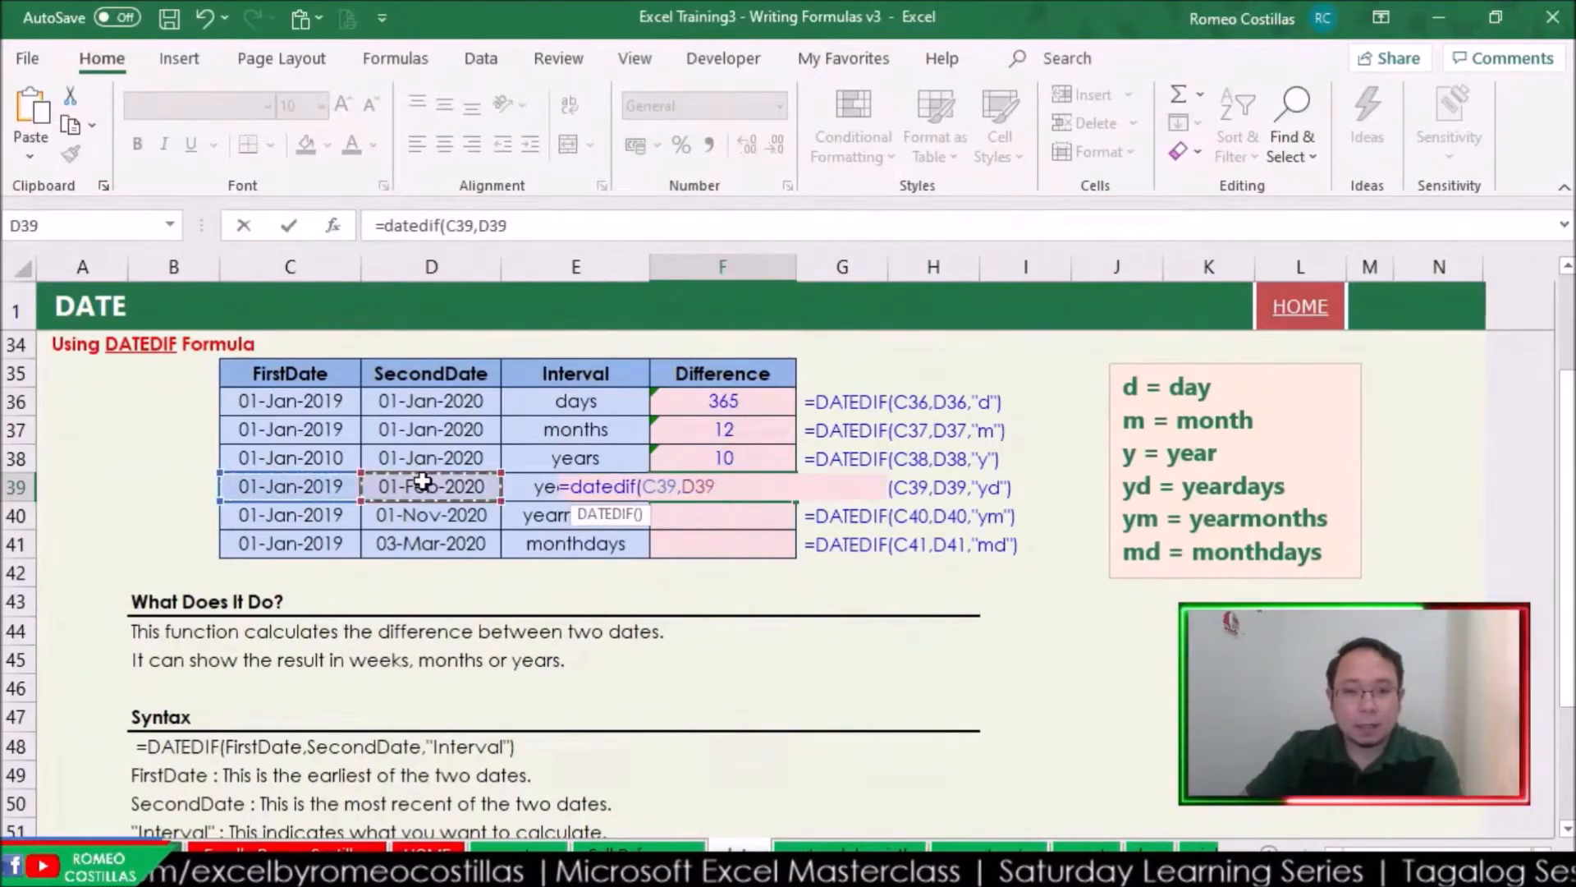
pyautogui.write(',"yd"')
pyautogui.press('Return')
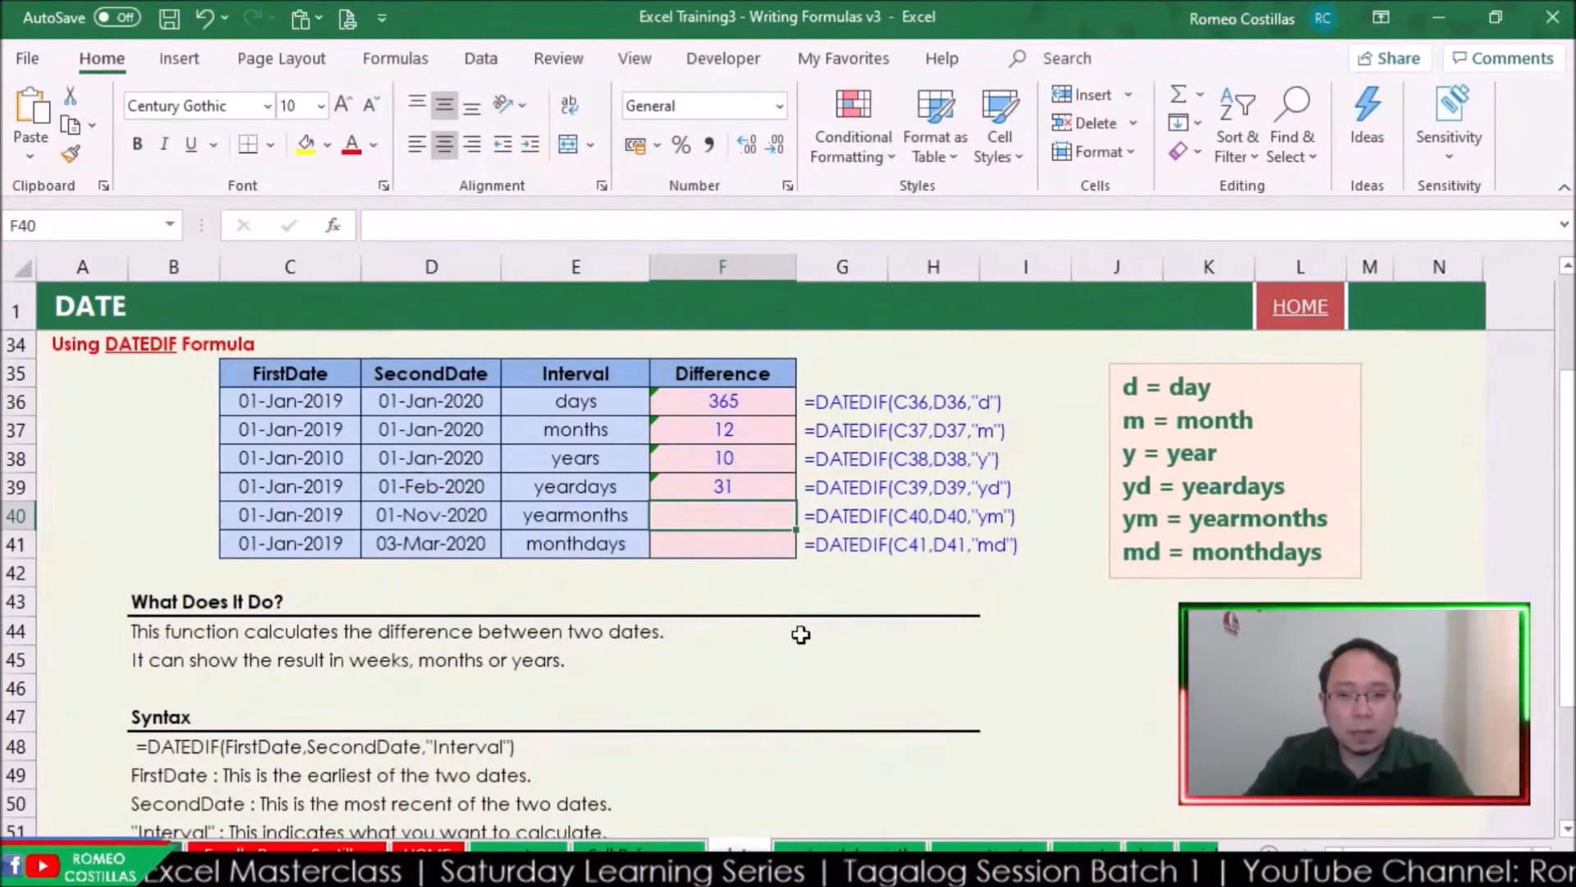
# - Enter =DATEDIF(C40,D40,"ym") in F40, the Difference cell for the yearmonths interval
pyautogui.click(752, 487)
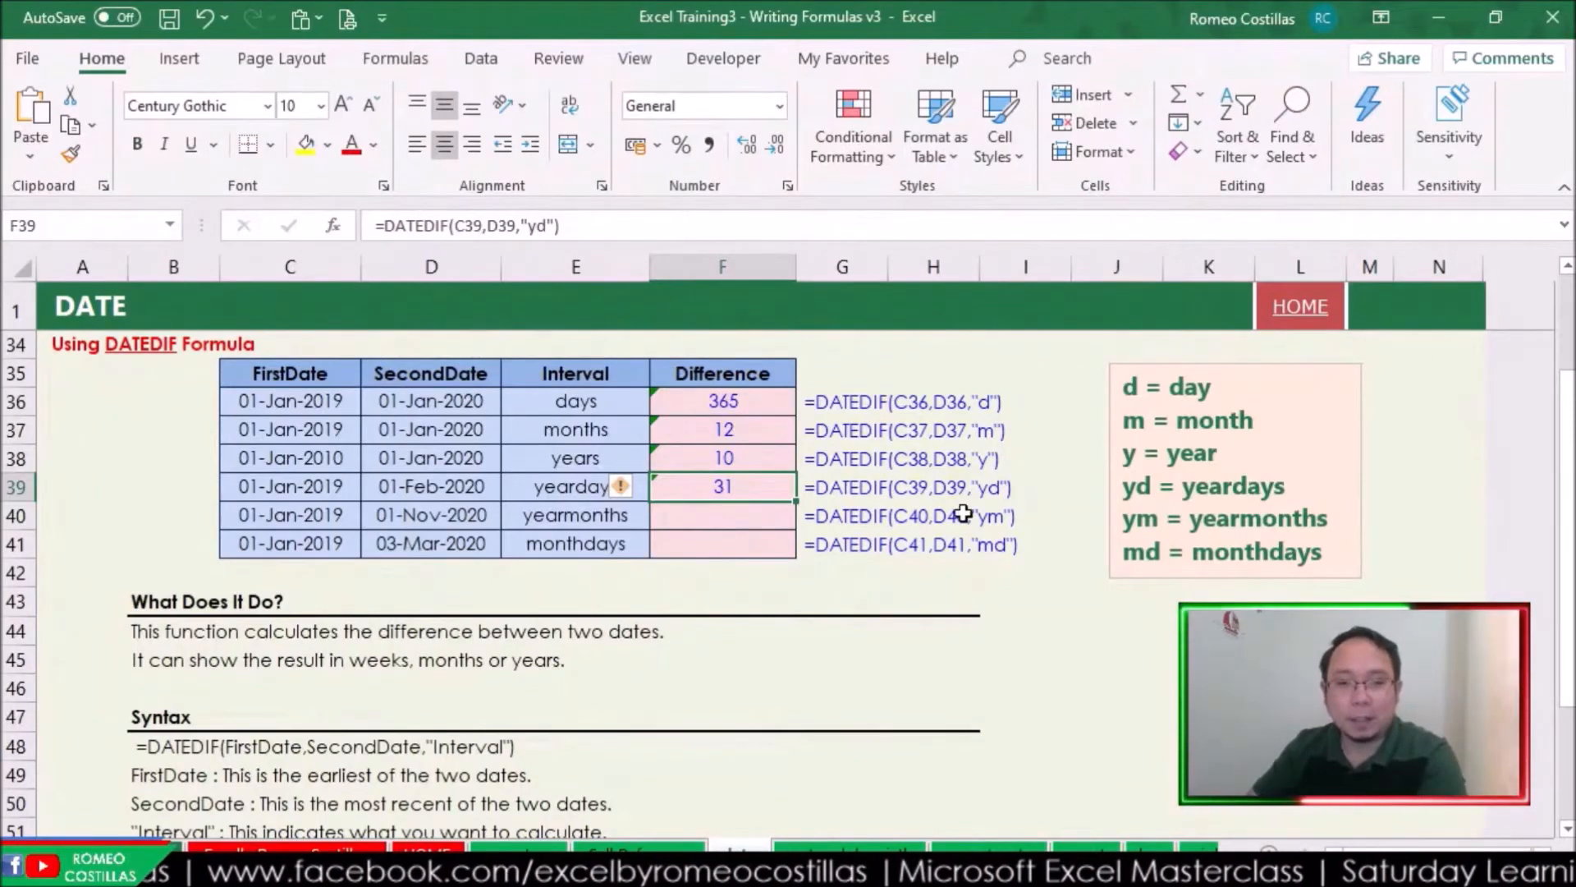
pyautogui.click(762, 510)
pyautogui.write('=dat')
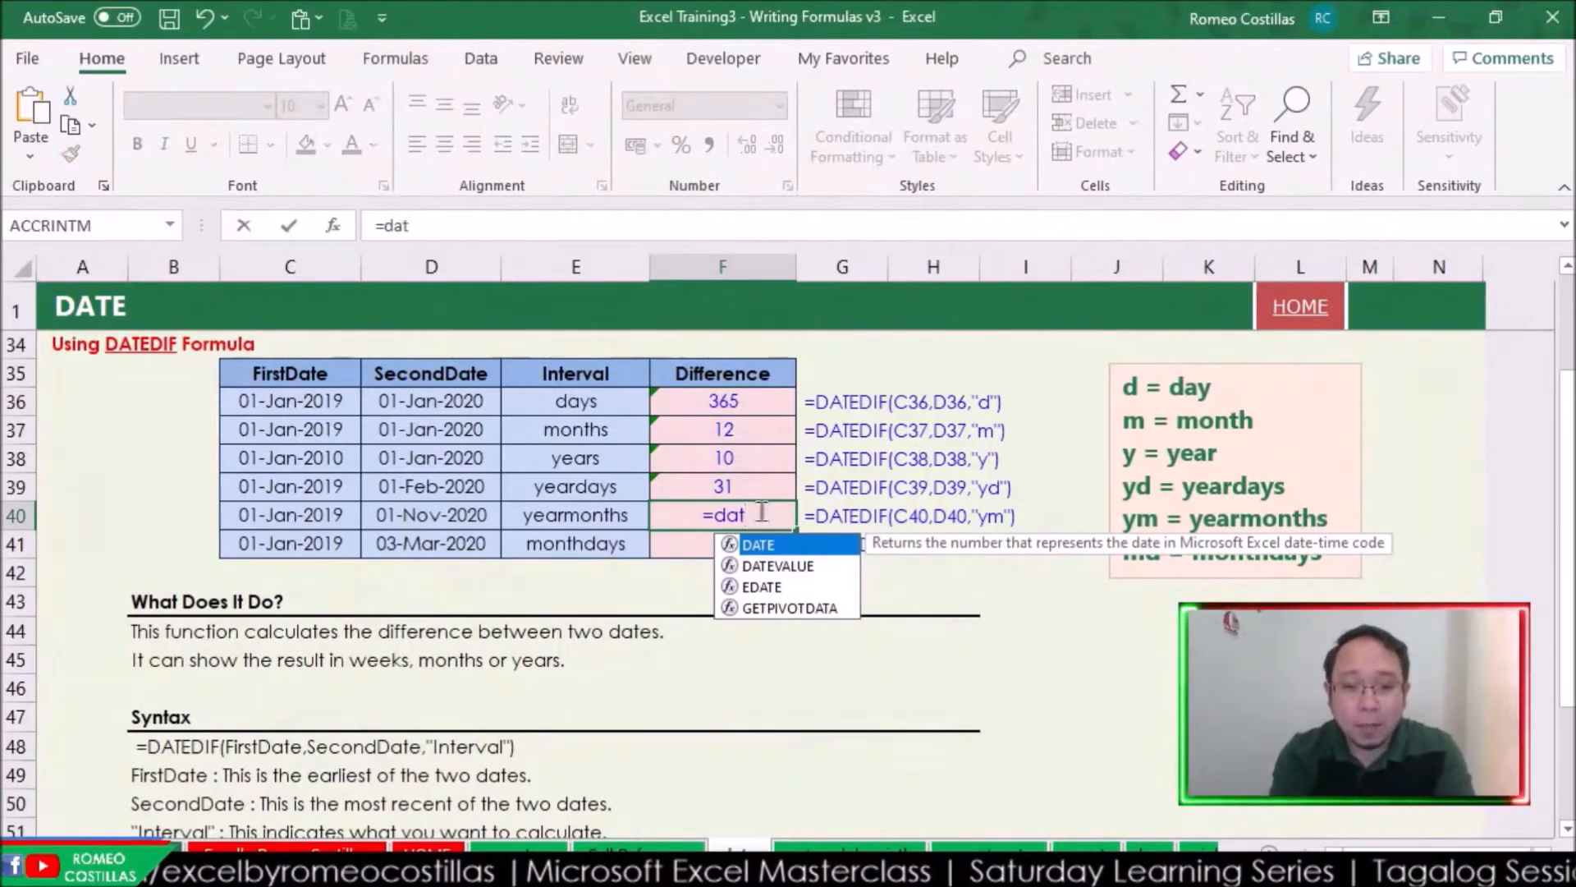
pyautogui.write('edif(')
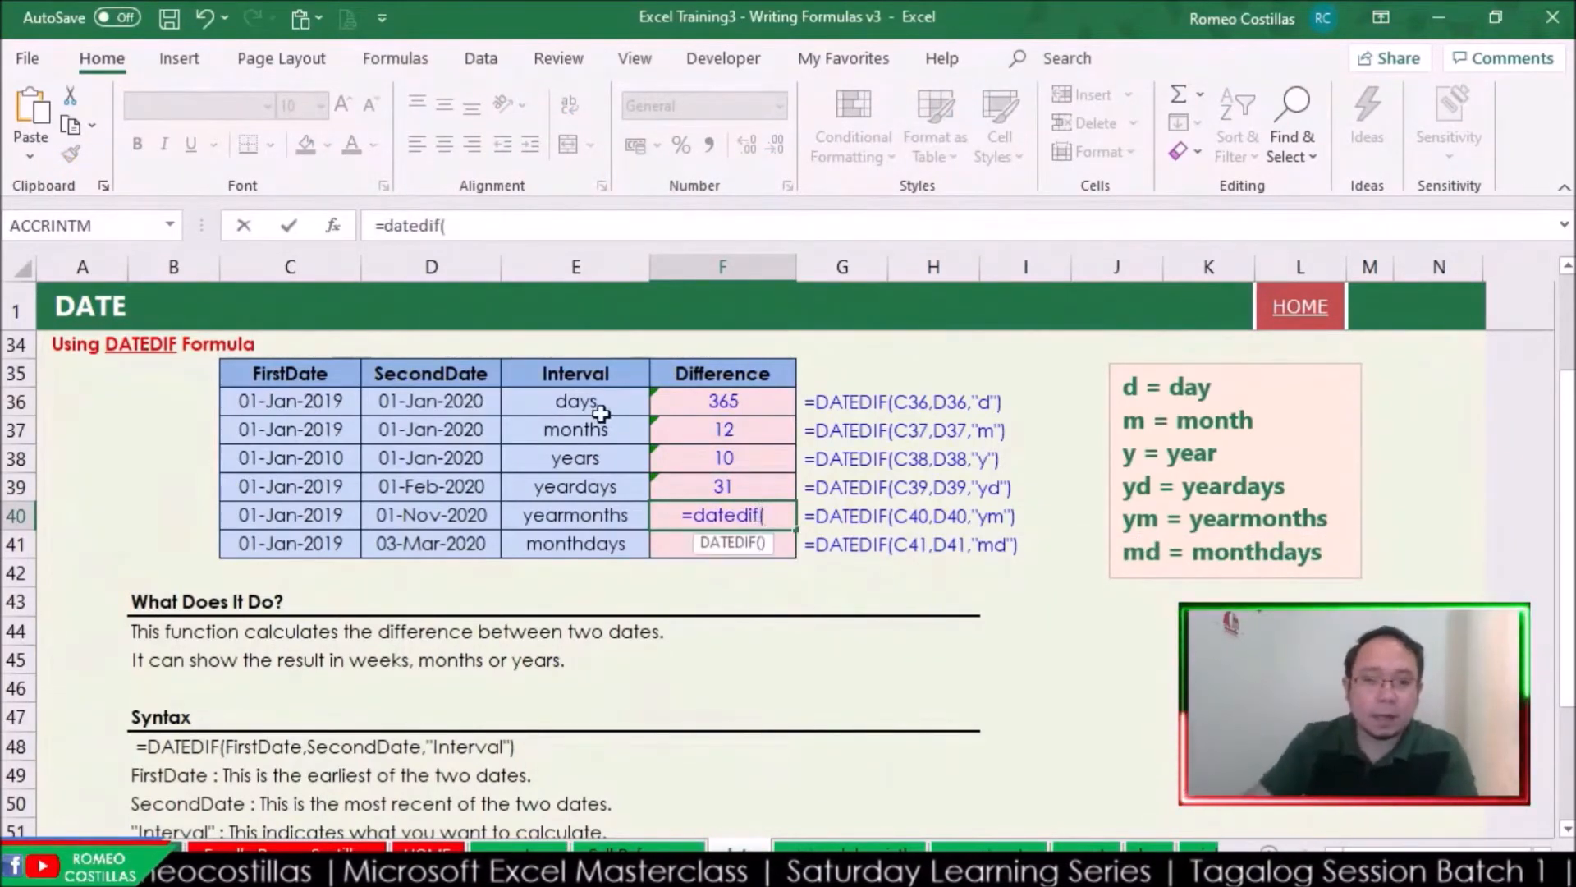
pyautogui.click(343, 514)
pyautogui.write(',')
pyautogui.click(476, 514)
pyautogui.write(',"ym')
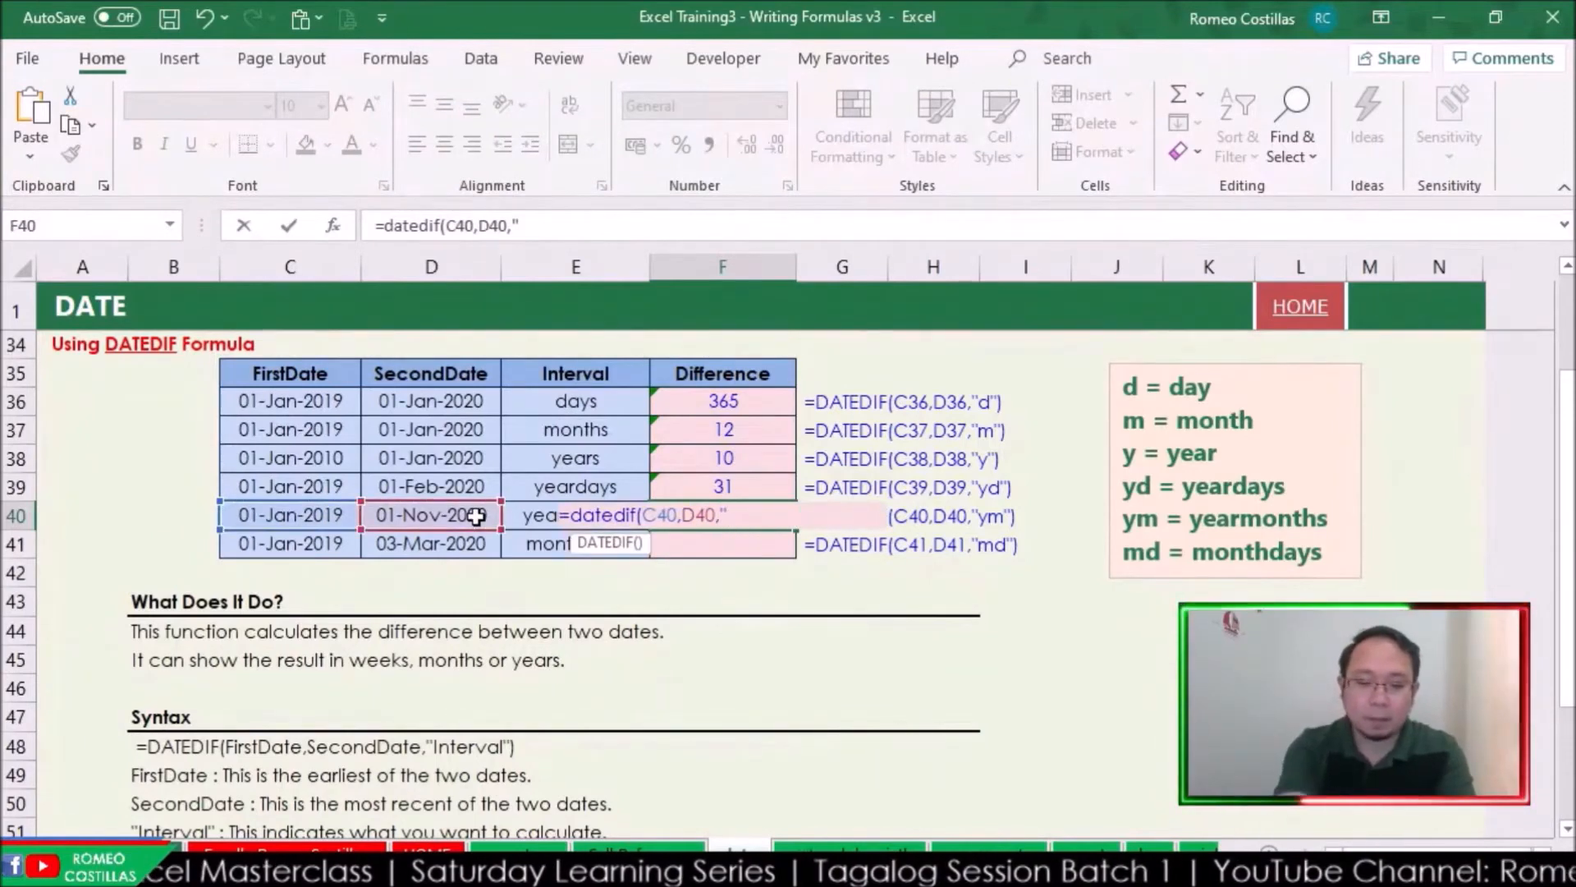
pyautogui.press('Return')
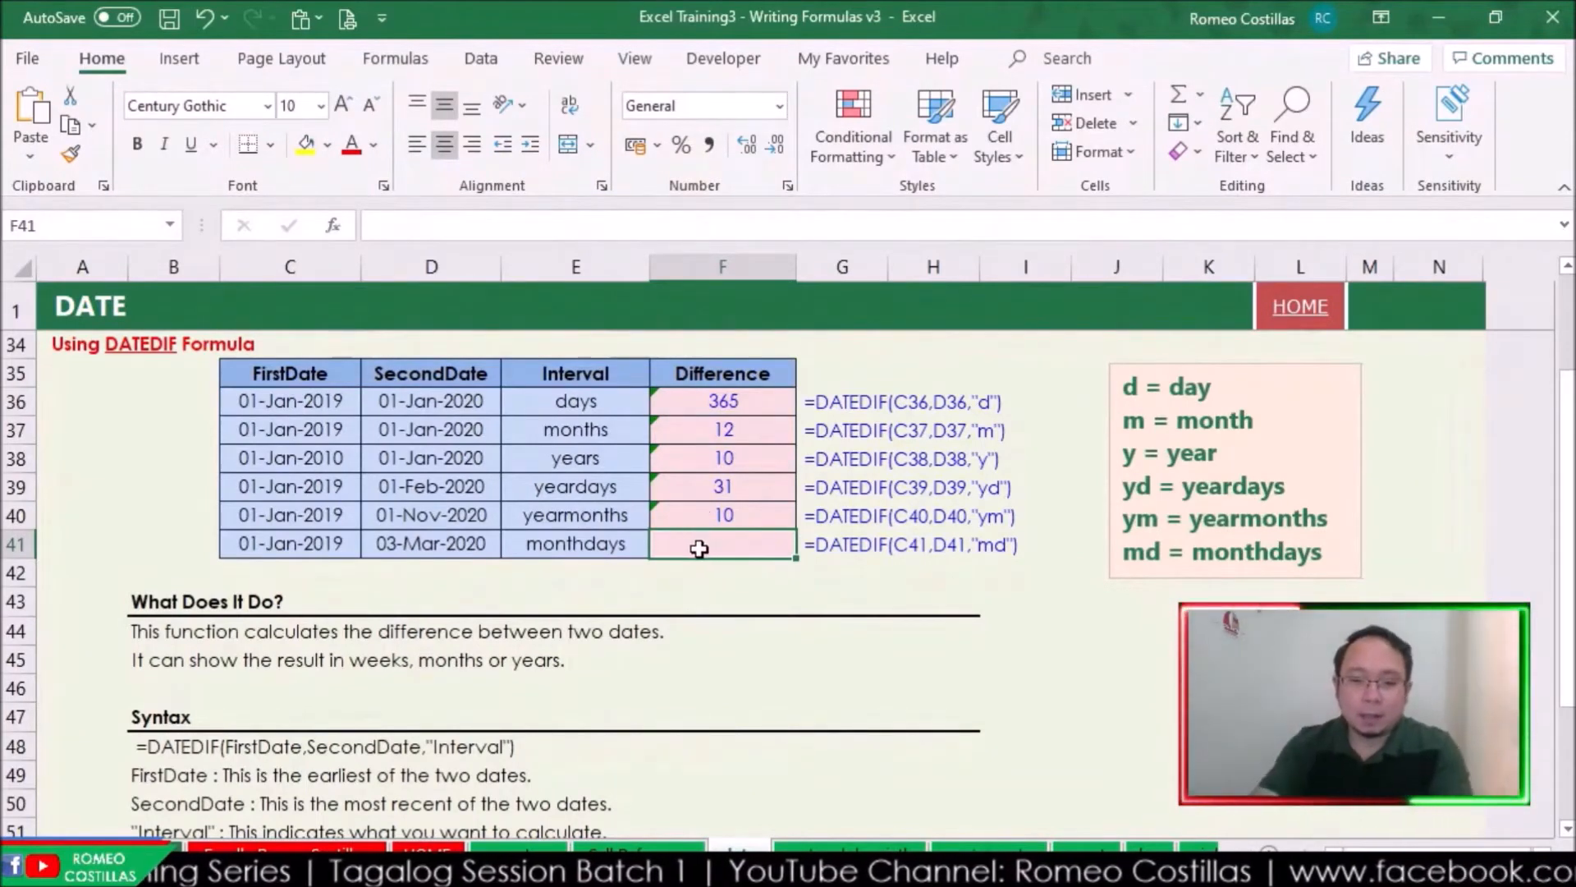
# - Try to enter =dateif(C41,D41,"md") in F41, the Difference cell for the monthdays interval
pyautogui.write('=dateif(')
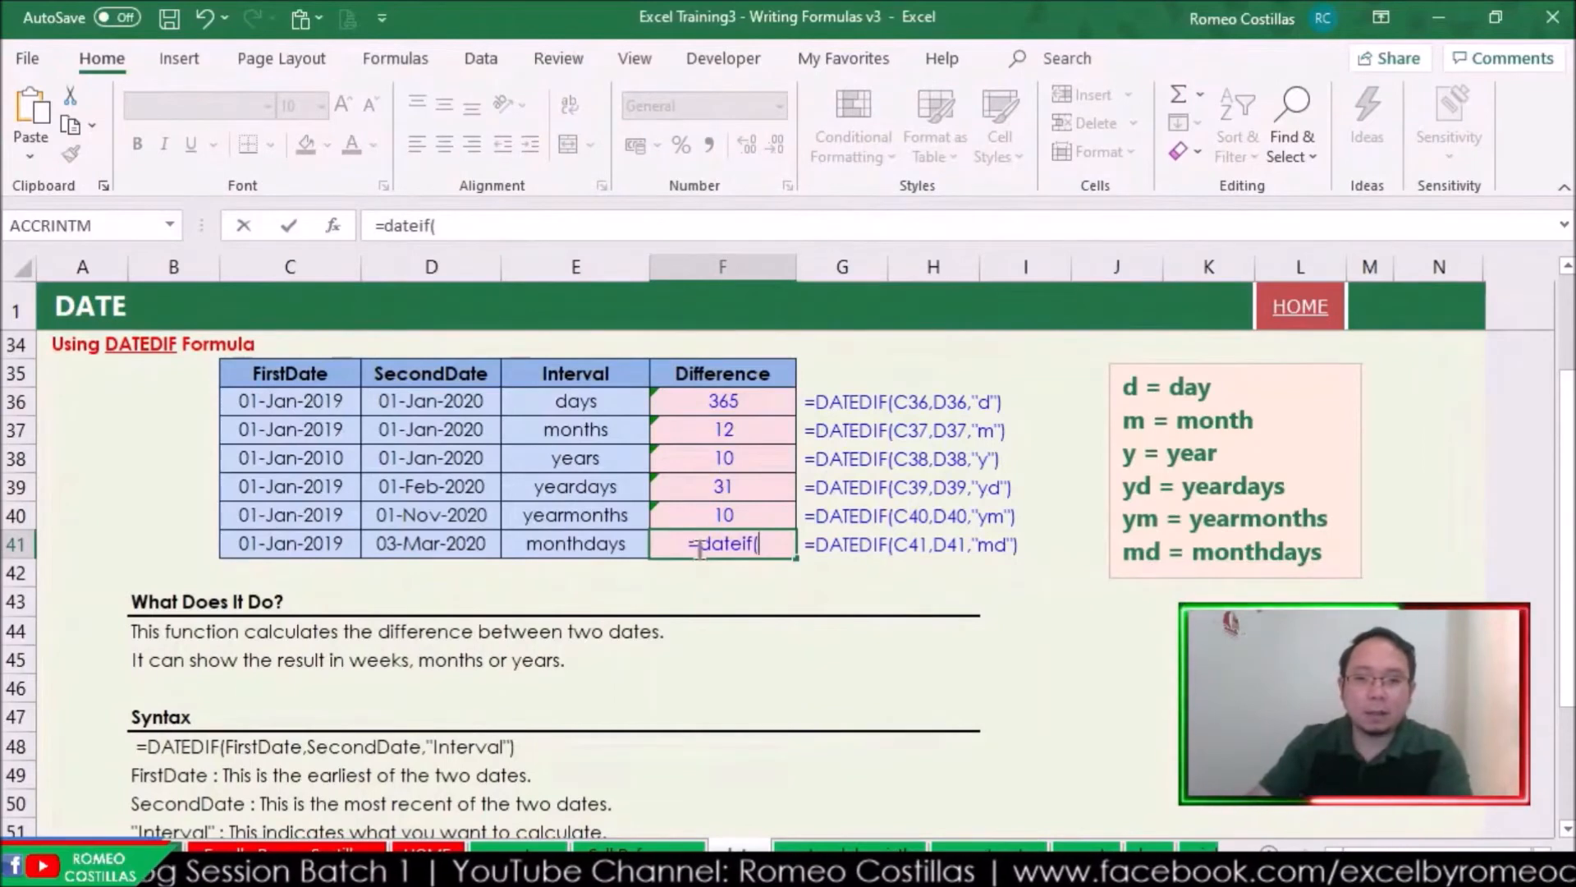
pyautogui.click(279, 546)
pyautogui.write(',')
pyautogui.click(422, 545)
pyautogui.write(',"md')
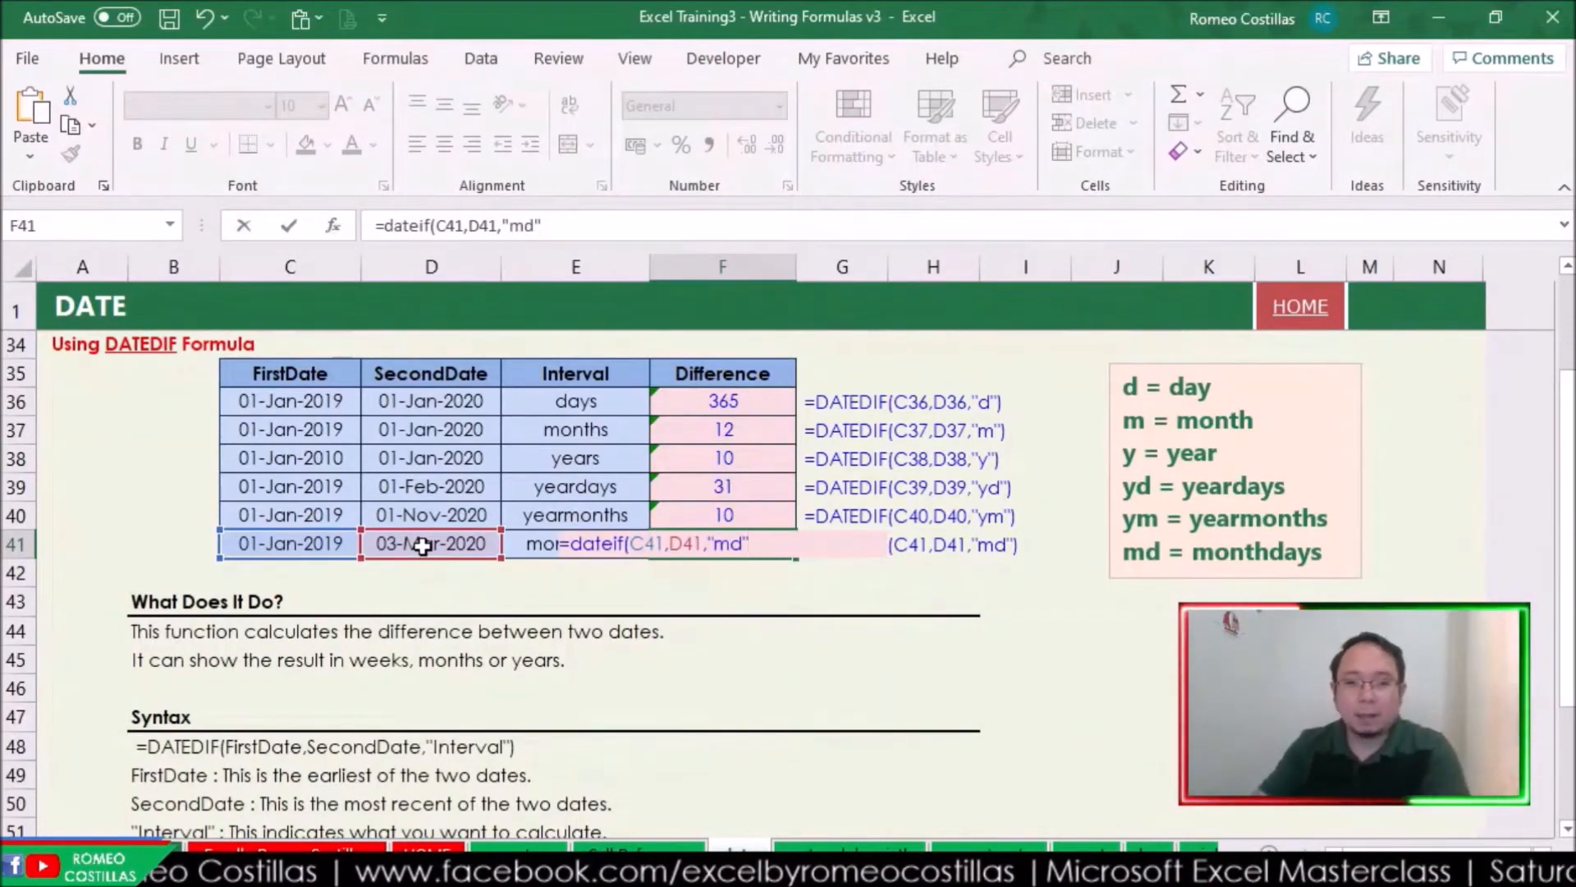
pyautogui.write('"')
pyautogui.press('Return')
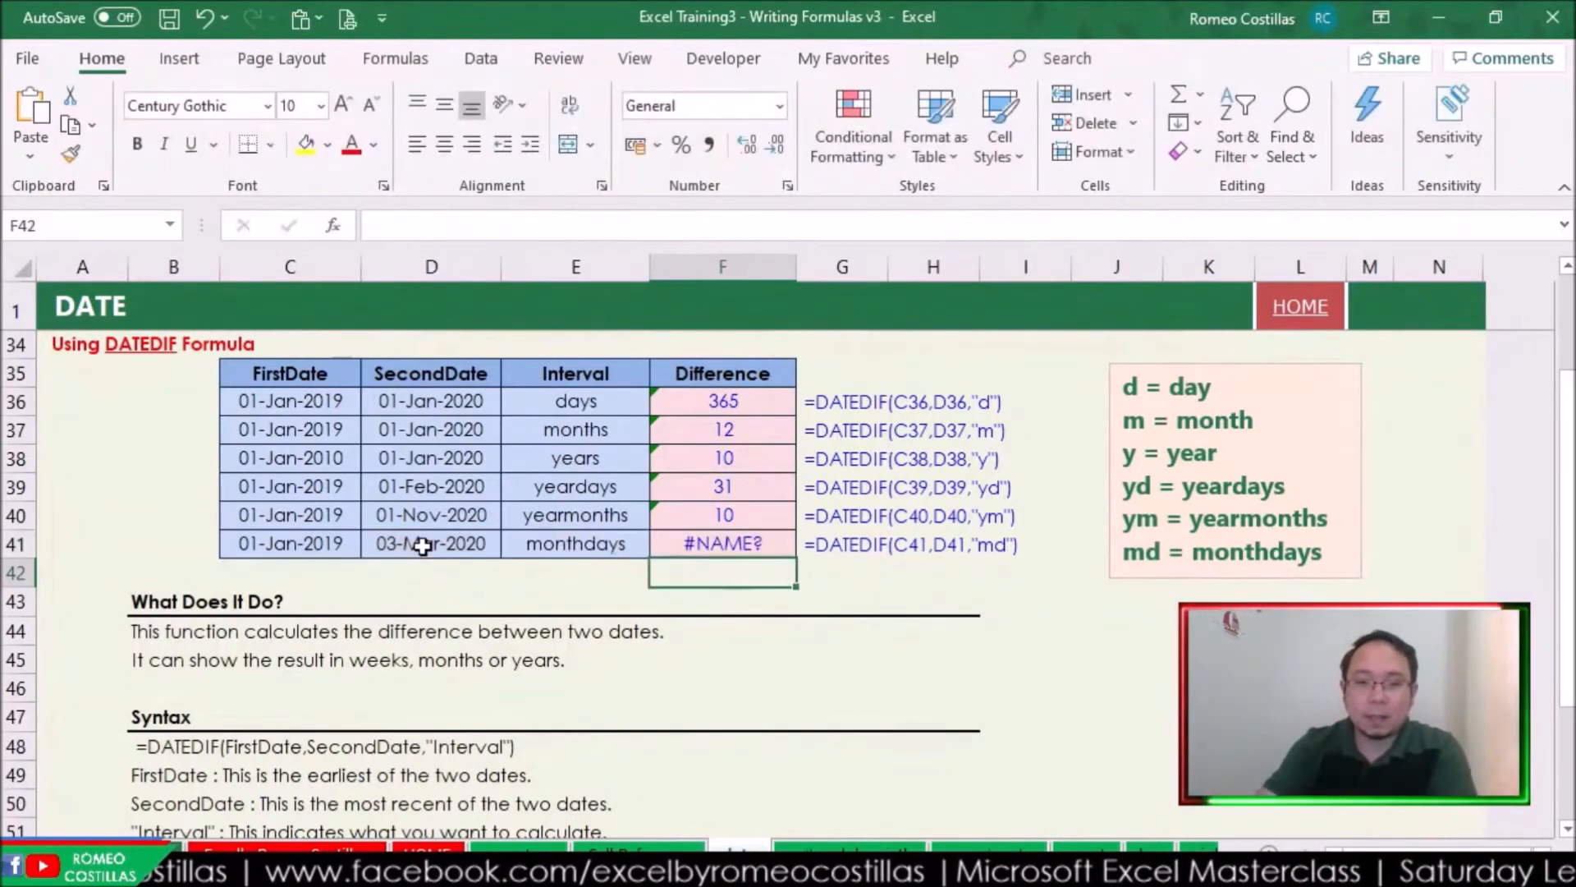
# - Rewrite the formula in F41 as =DATEDIF(C41,D41,"md"), correcting the function name and re-entering its arguments
pyautogui.click(746, 545)
pyautogui.click(624, 228)
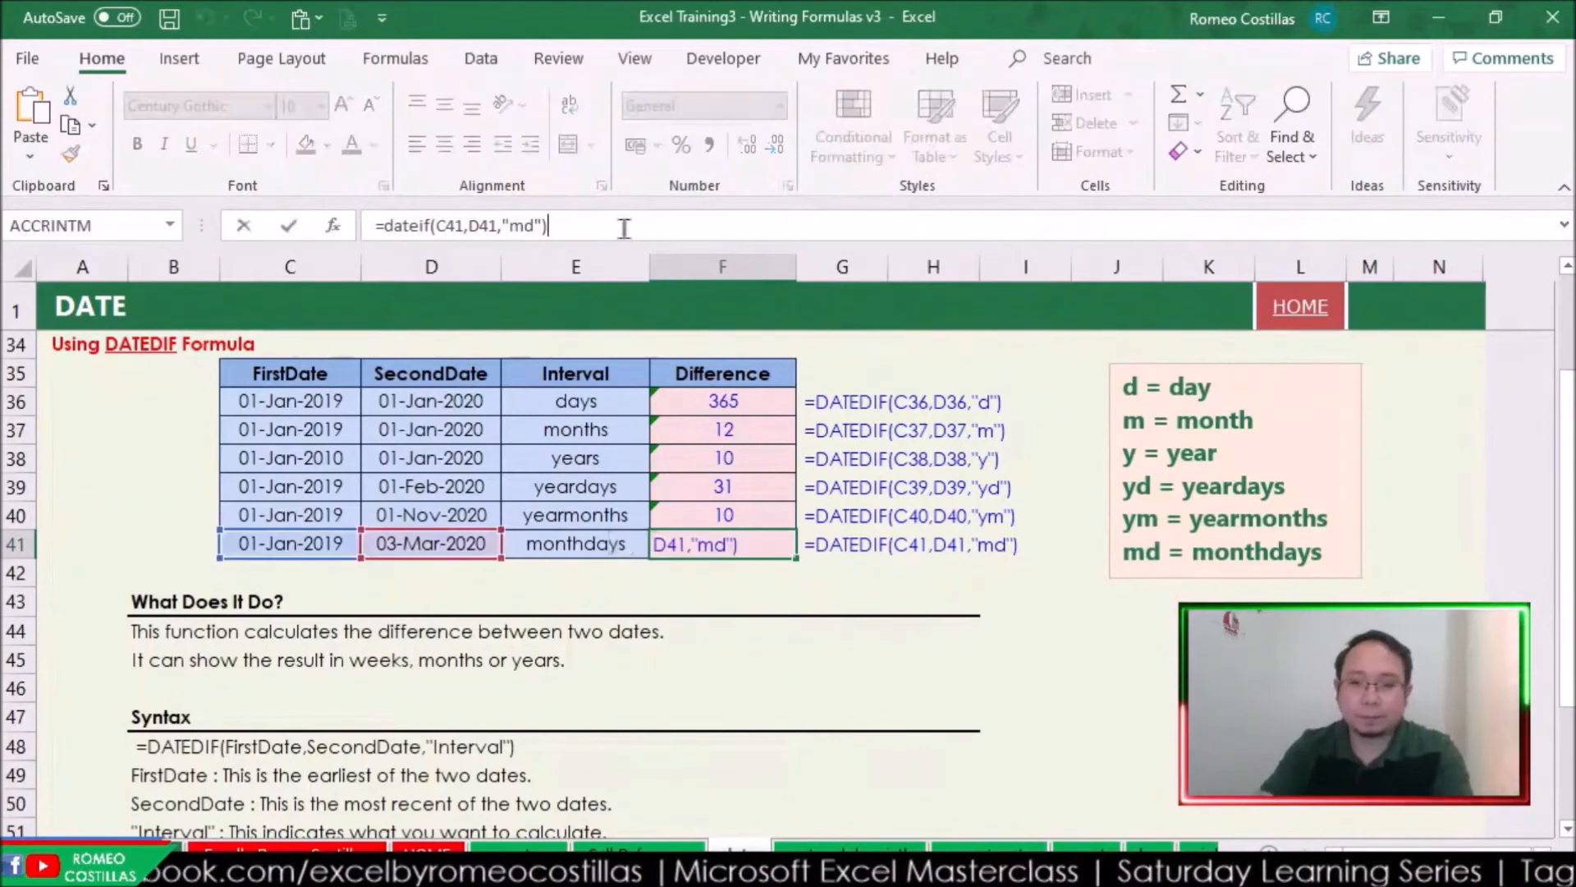
pyautogui.press('BackSpace')
pyautogui.press('BackSpace')
pyautogui.press('BackSpace')
pyautogui.press('BackSpace')
pyautogui.press('BackSpace')
pyautogui.press('BackSpace')
pyautogui.press('BackSpace')
pyautogui.press('BackSpace')
pyautogui.press('BackSpace')
pyautogui.press('BackSpace')
pyautogui.press('BackSpace')
pyautogui.press('BackSpace')
pyautogui.press('BackSpace')
pyautogui.press('BackSpace')
pyautogui.press('BackSpace')
pyautogui.press('BackSpace')
pyautogui.write('dif(')
pyautogui.click(312, 544)
pyautogui.write(',')
pyautogui.click(434, 549)
pyautogui.write(',')
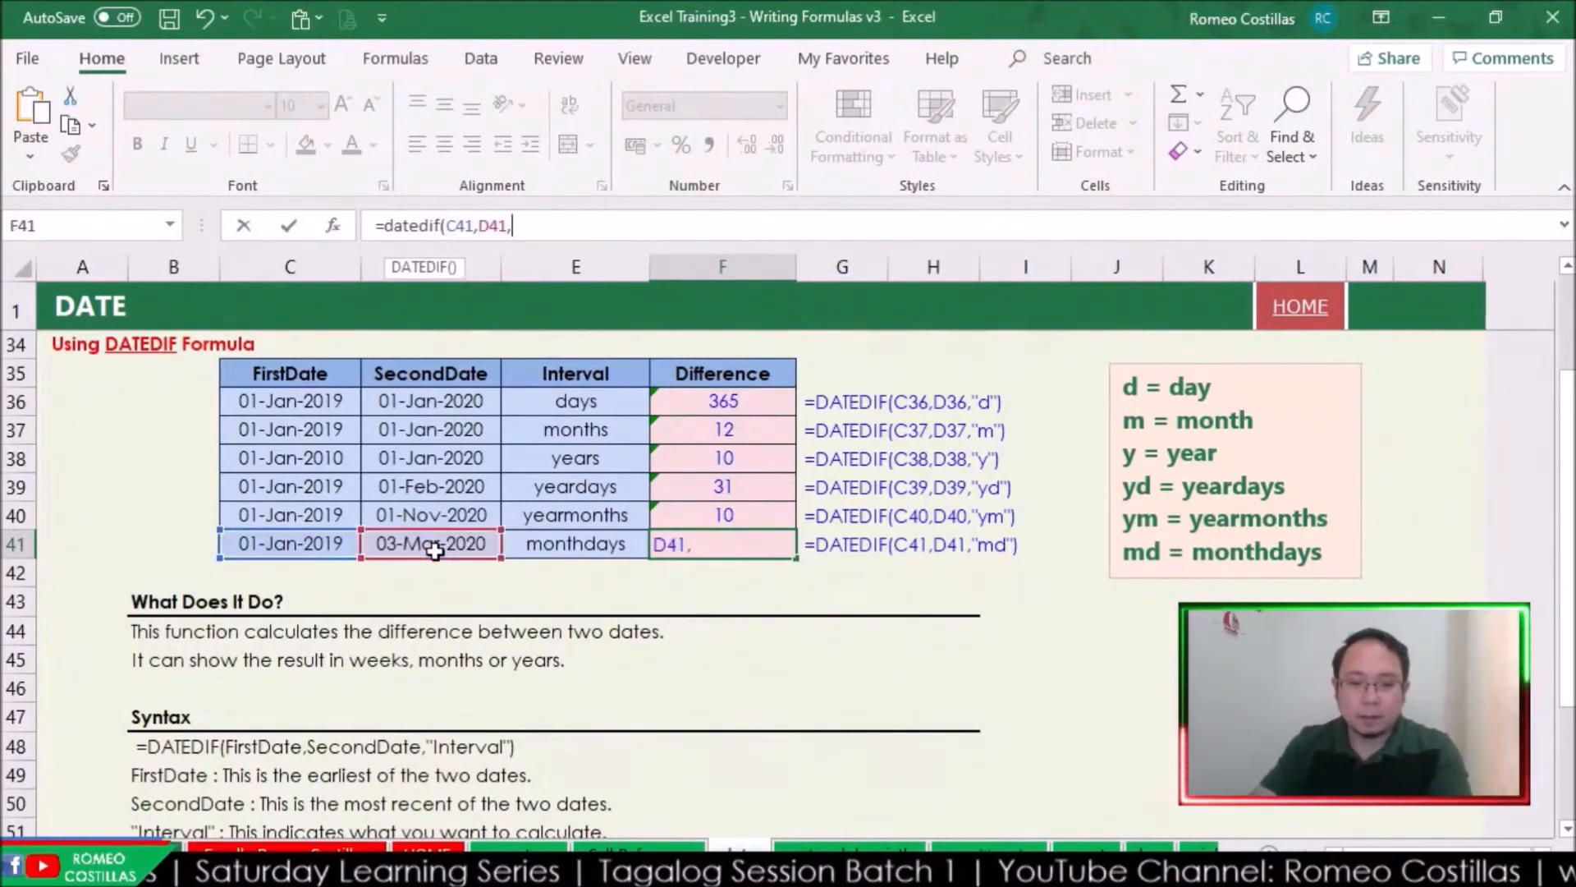
pyautogui.write('"md"')
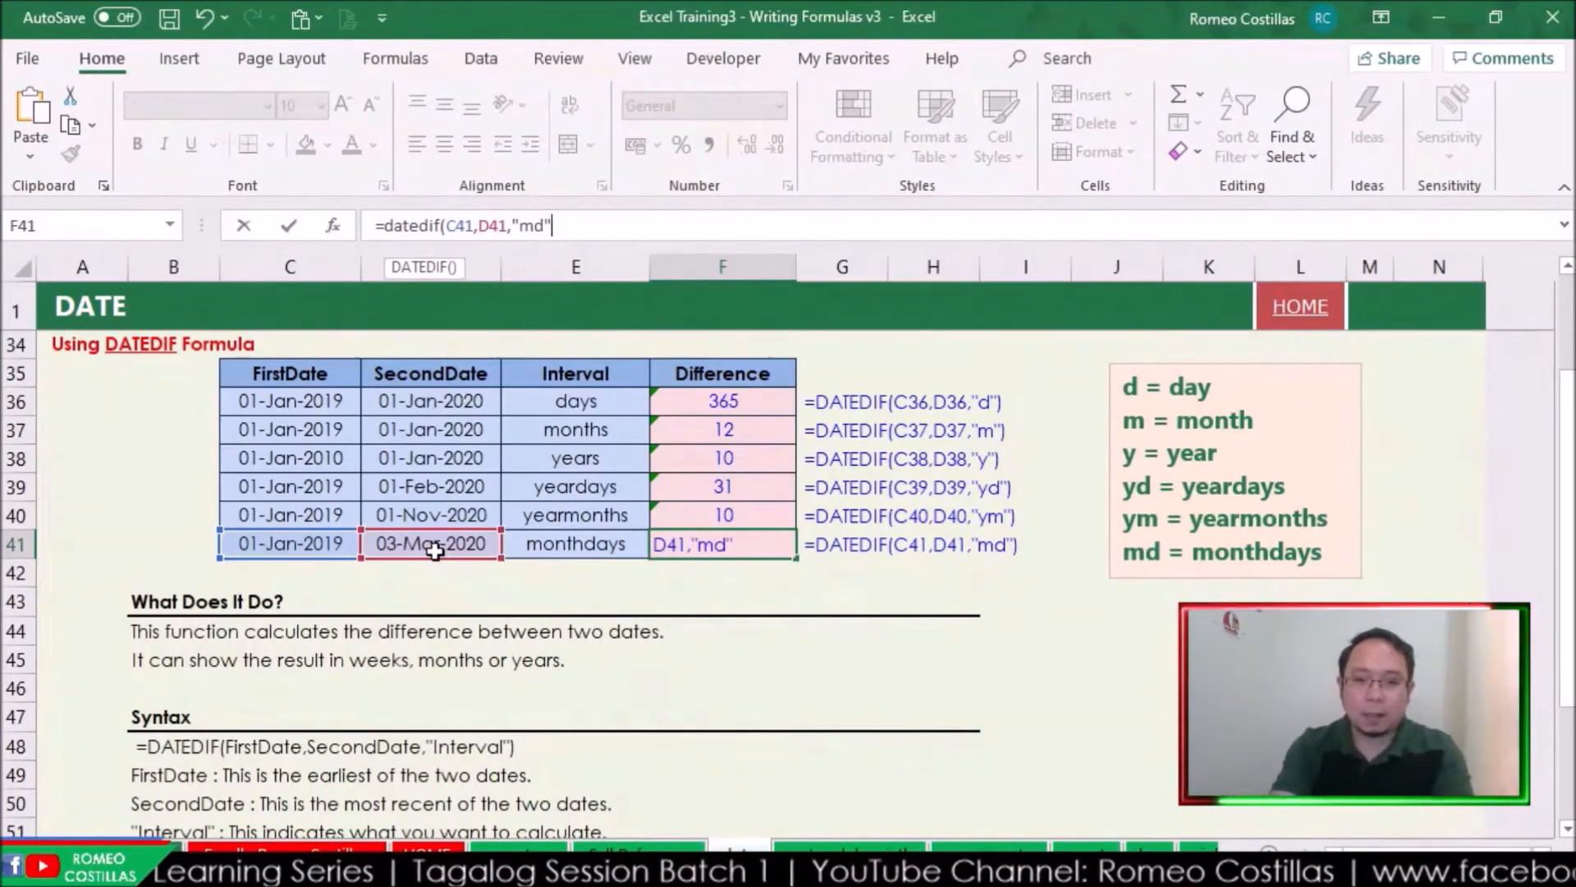
pyautogui.press('Return')
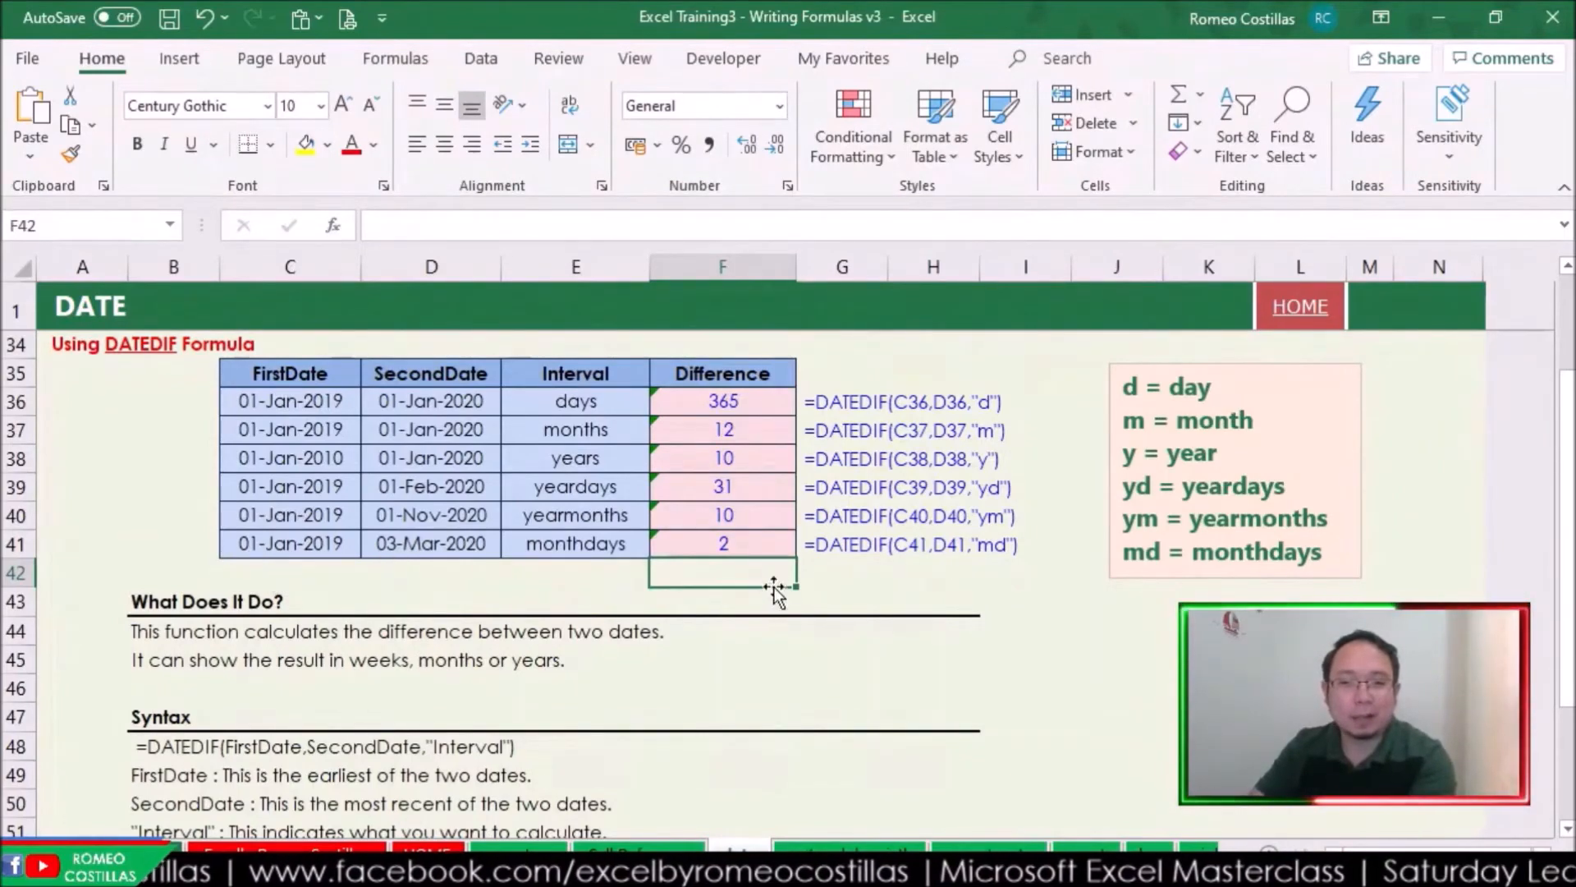
# - Review the DATEDIF syntax notes, the list of available intervals and the age calculation example below the table
pyautogui.scroll(-3, 774, 586)
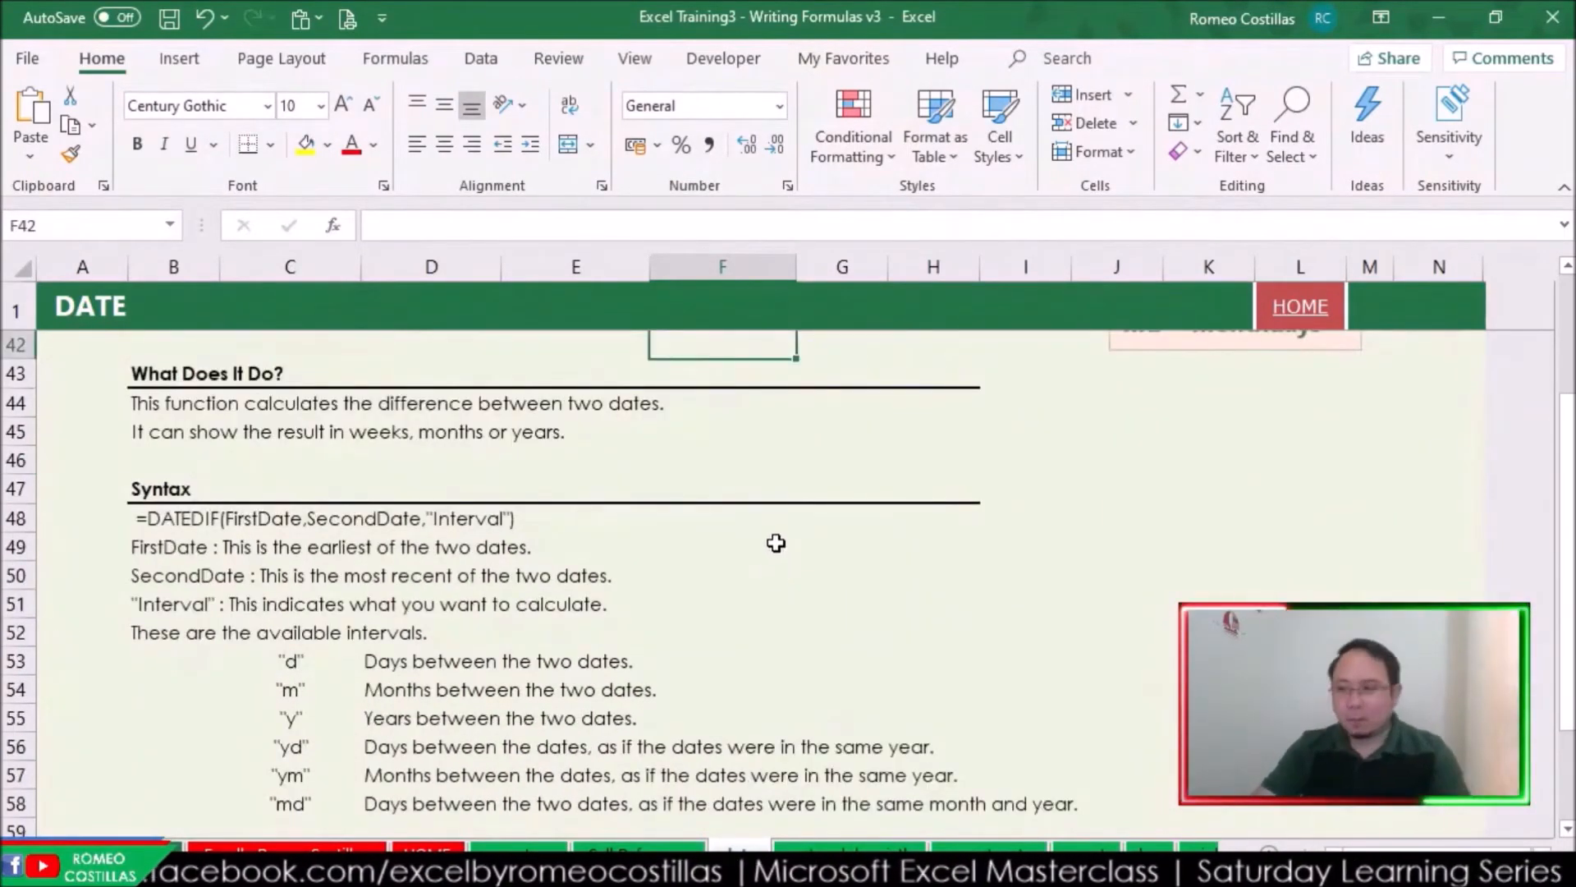
pyautogui.scroll(-5, 784, 517)
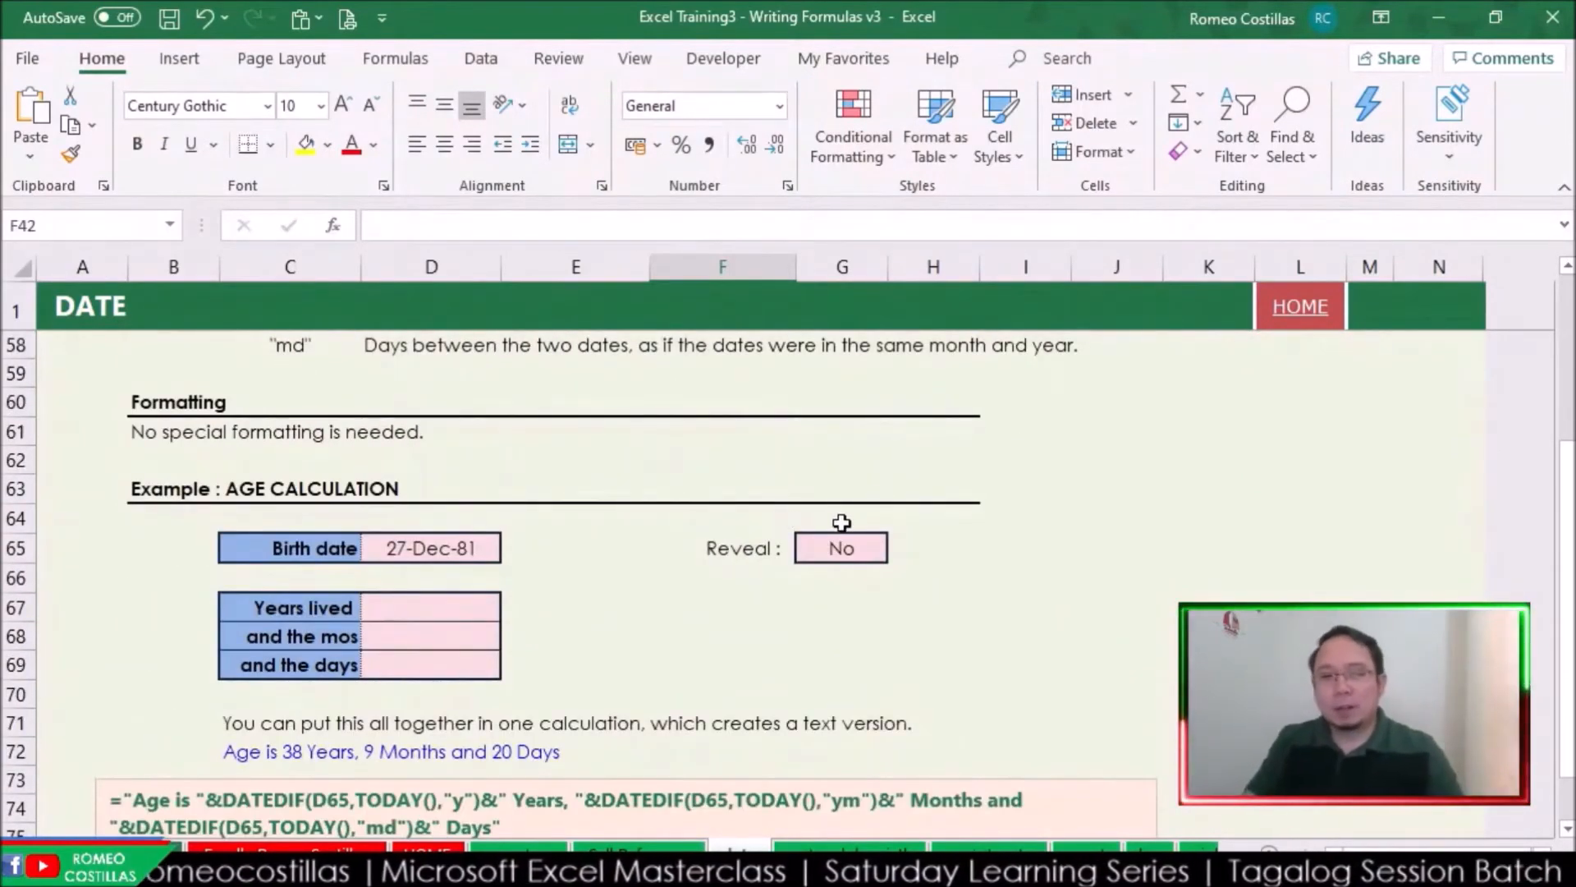
pyautogui.scroll(8, 958, 517)
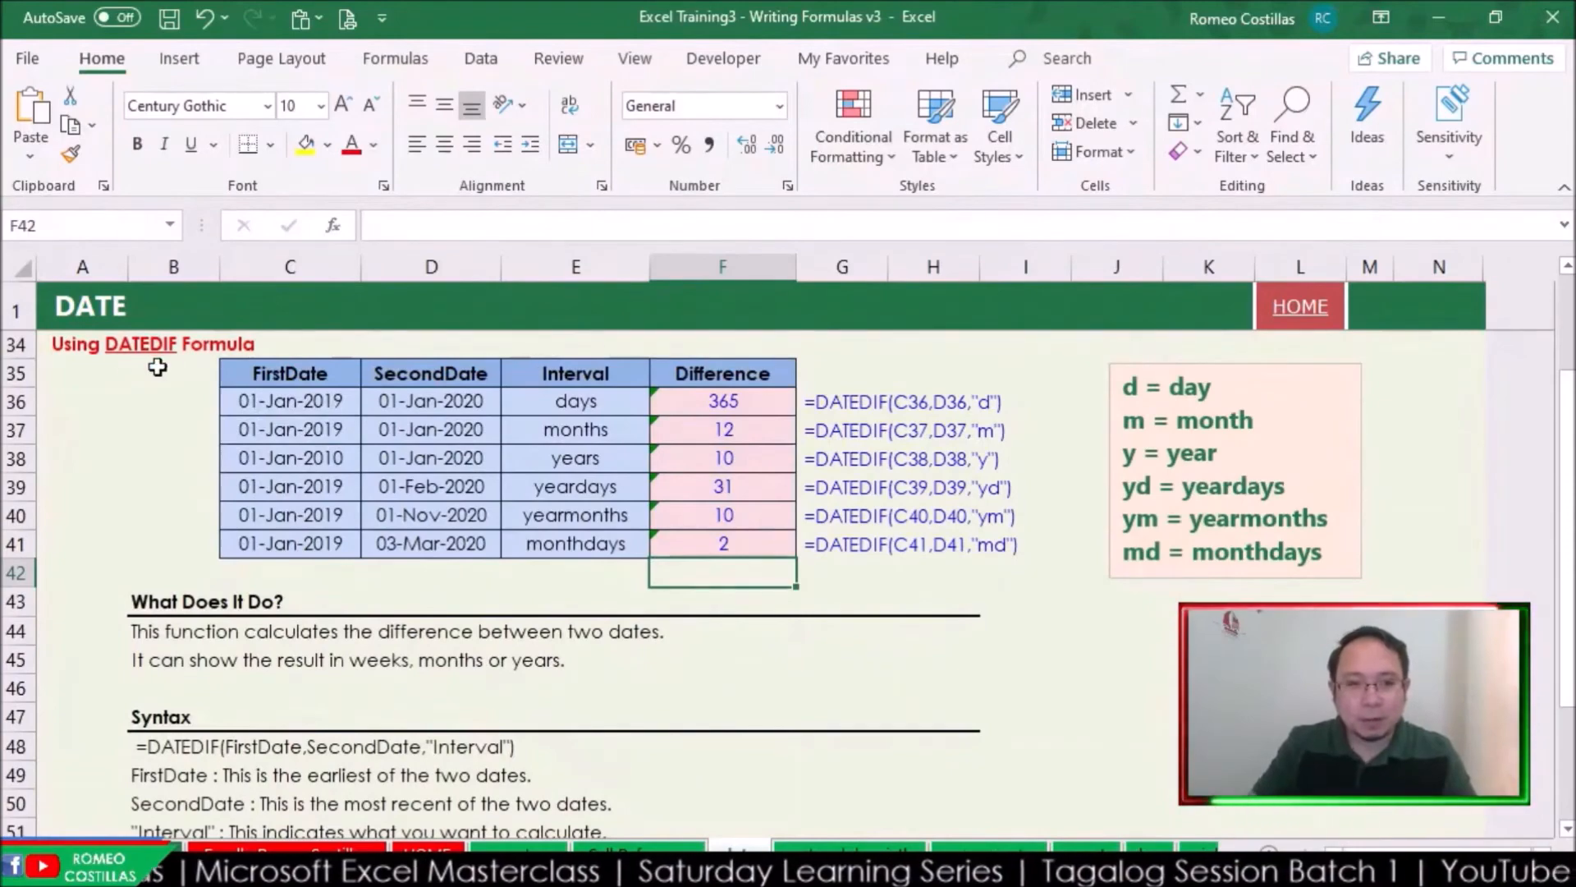
pyautogui.scroll(-8, 957, 517)
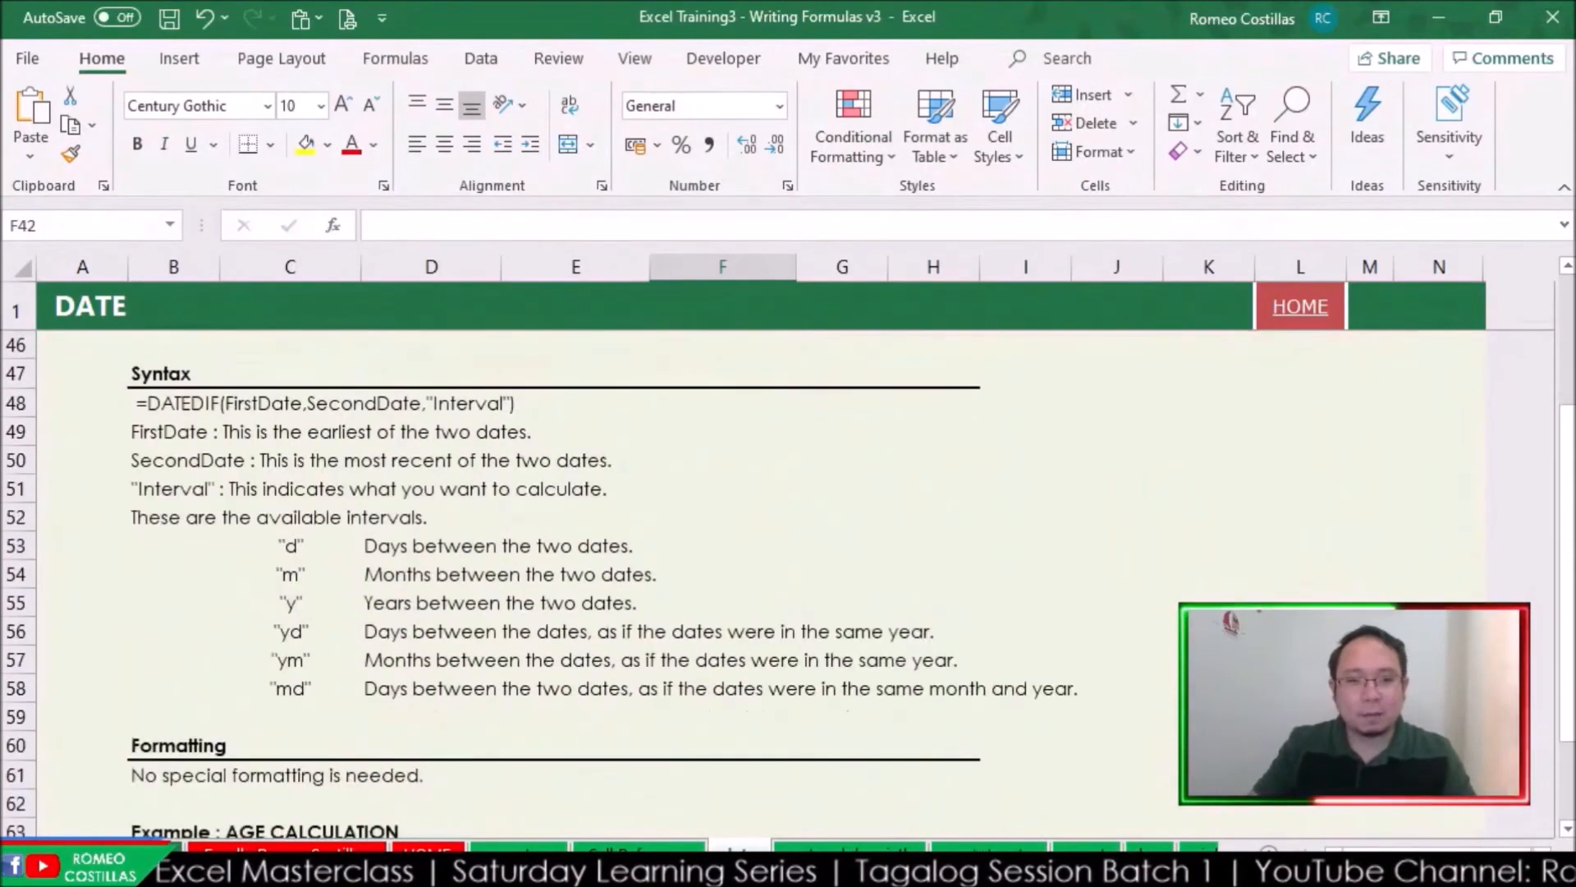
pyautogui.scroll(3, 957, 517)
pyautogui.scroll(3, 788, 575)
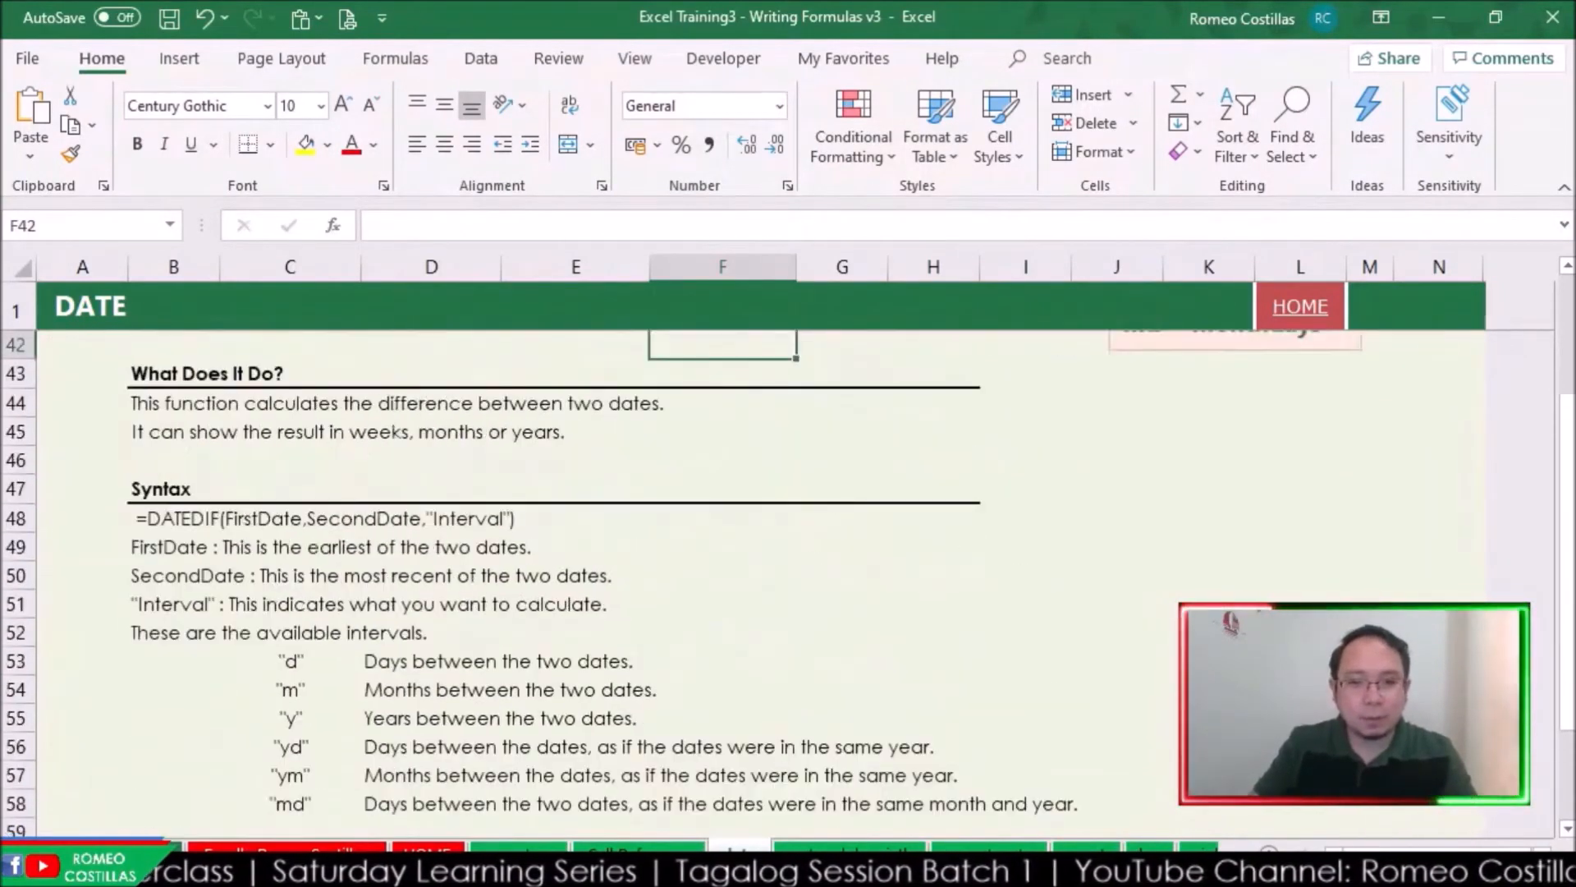
pyautogui.scroll(-4, 704, 528)
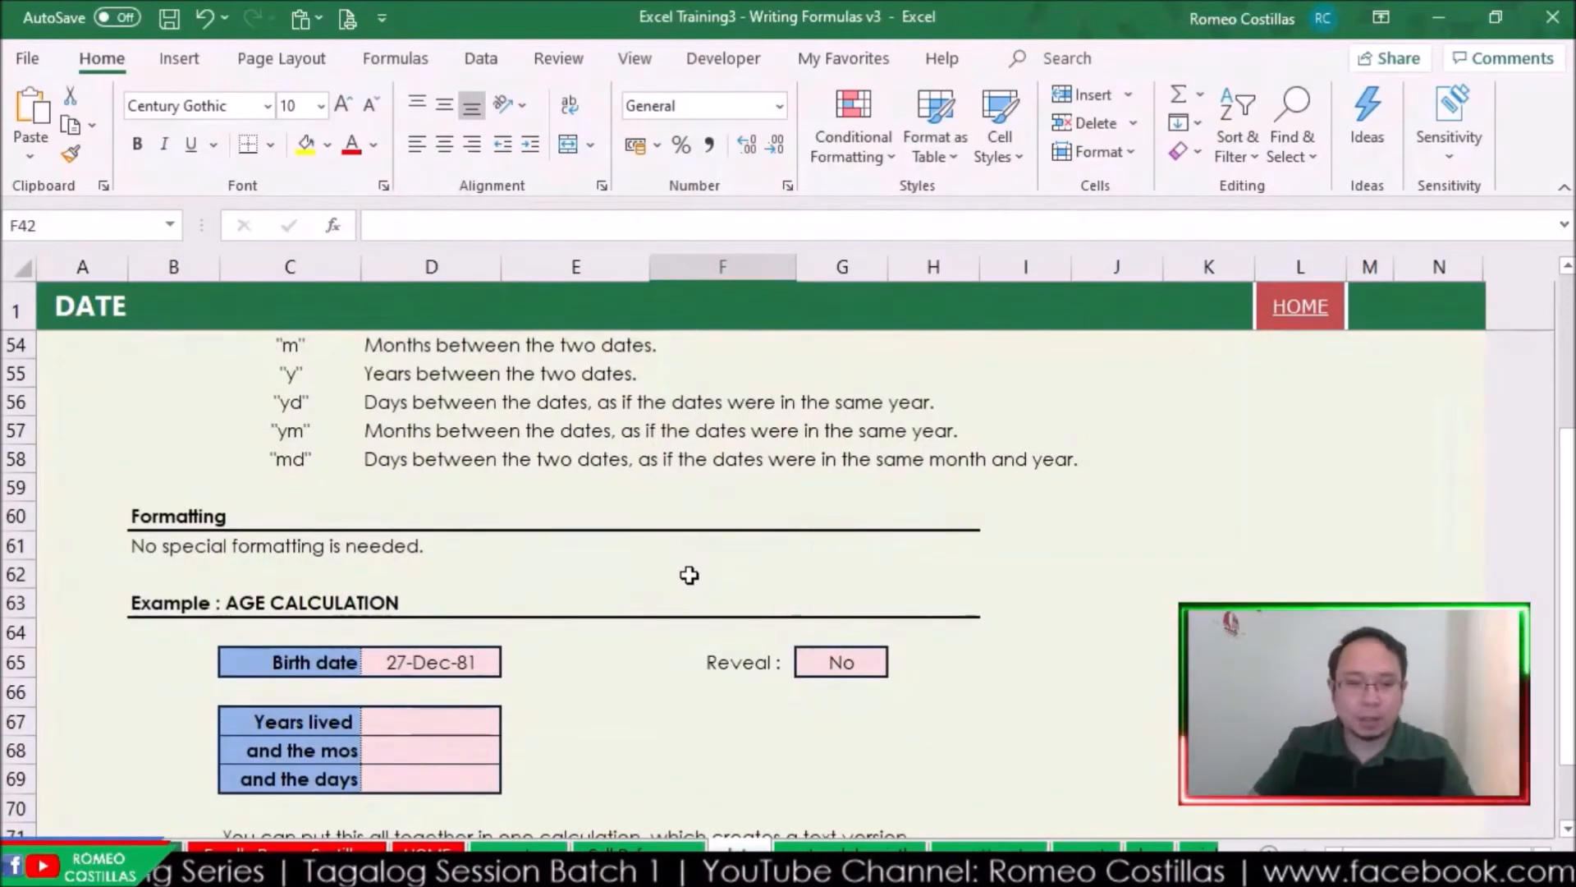
pyautogui.scroll(-1, 688, 573)
# - Begin a DATEDIF formula in D67, the Years lived cell, with the birth date cell D65 as first date
pyautogui.click(450, 609)
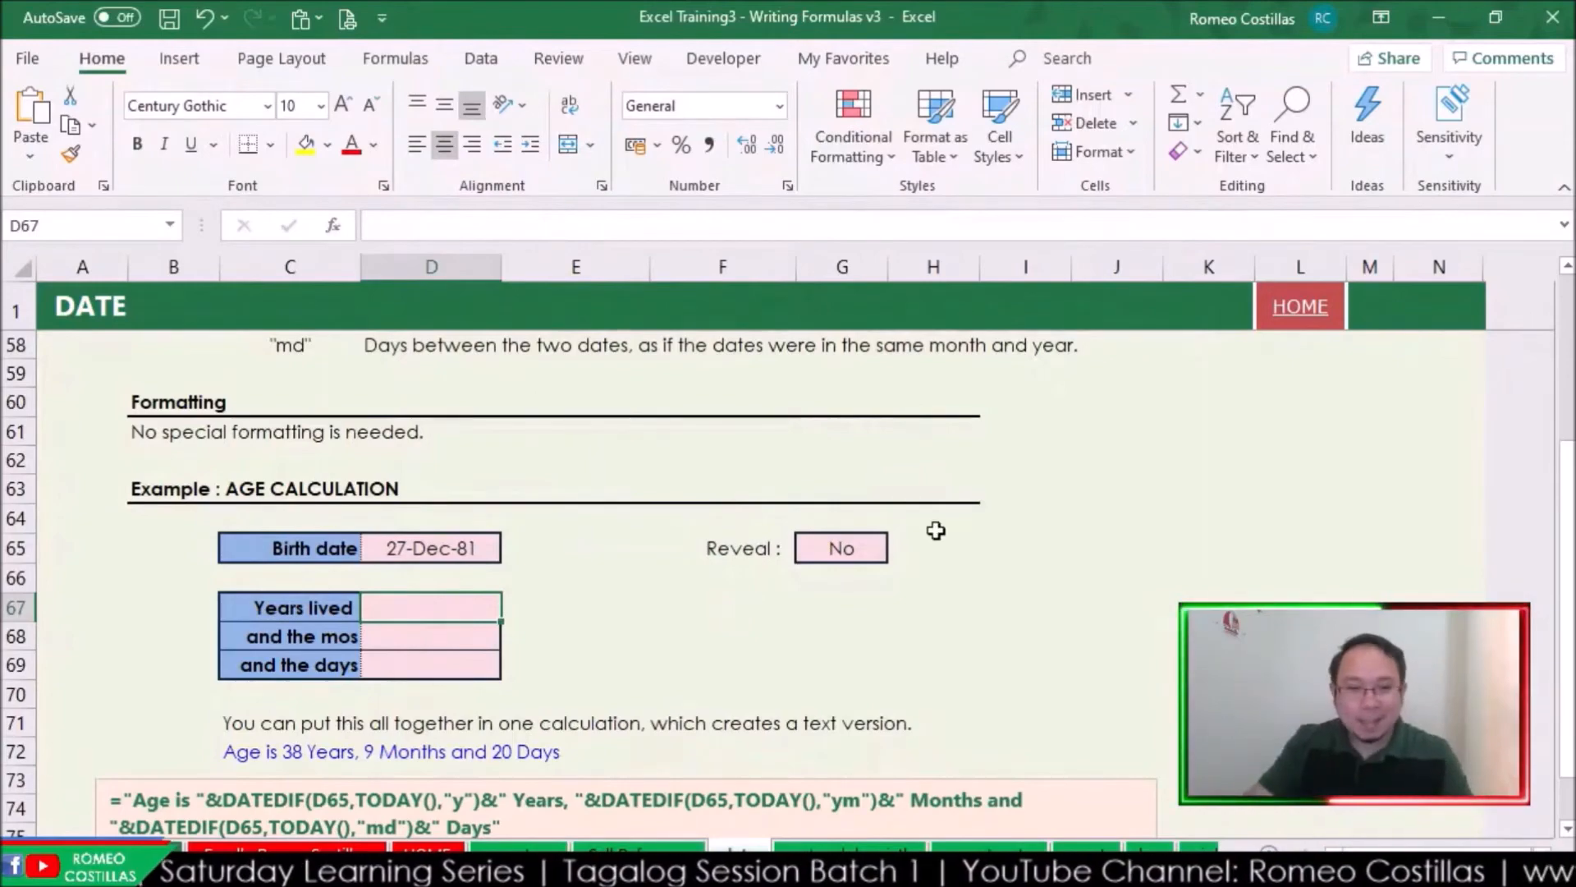
pyautogui.scroll(3, 1157, 695)
pyautogui.scroll(7, 1157, 695)
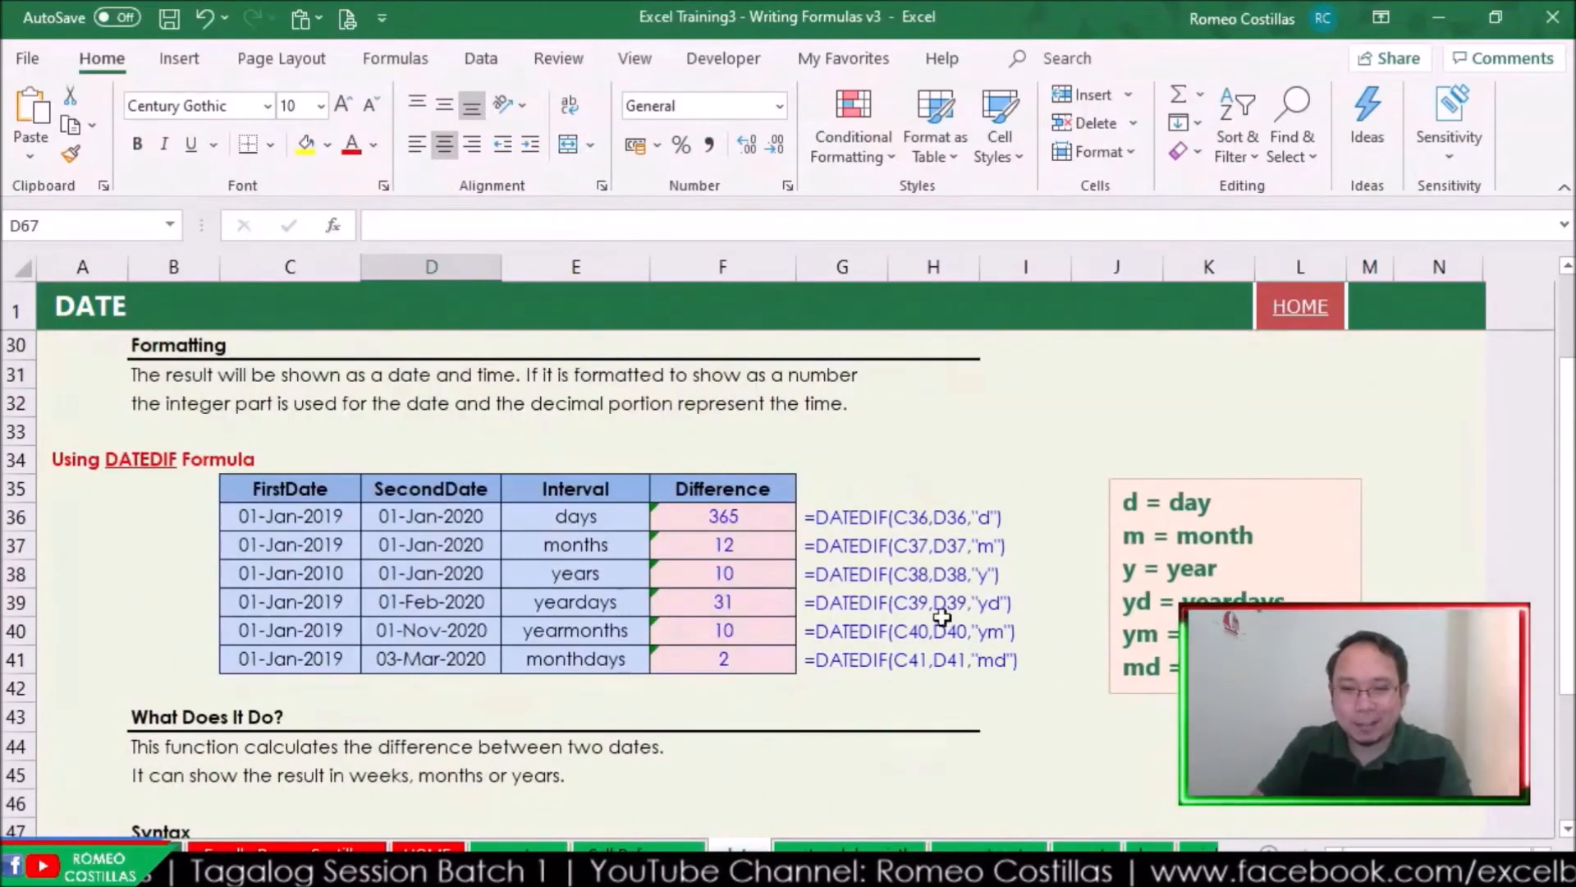
pyautogui.scroll(-9, 989, 696)
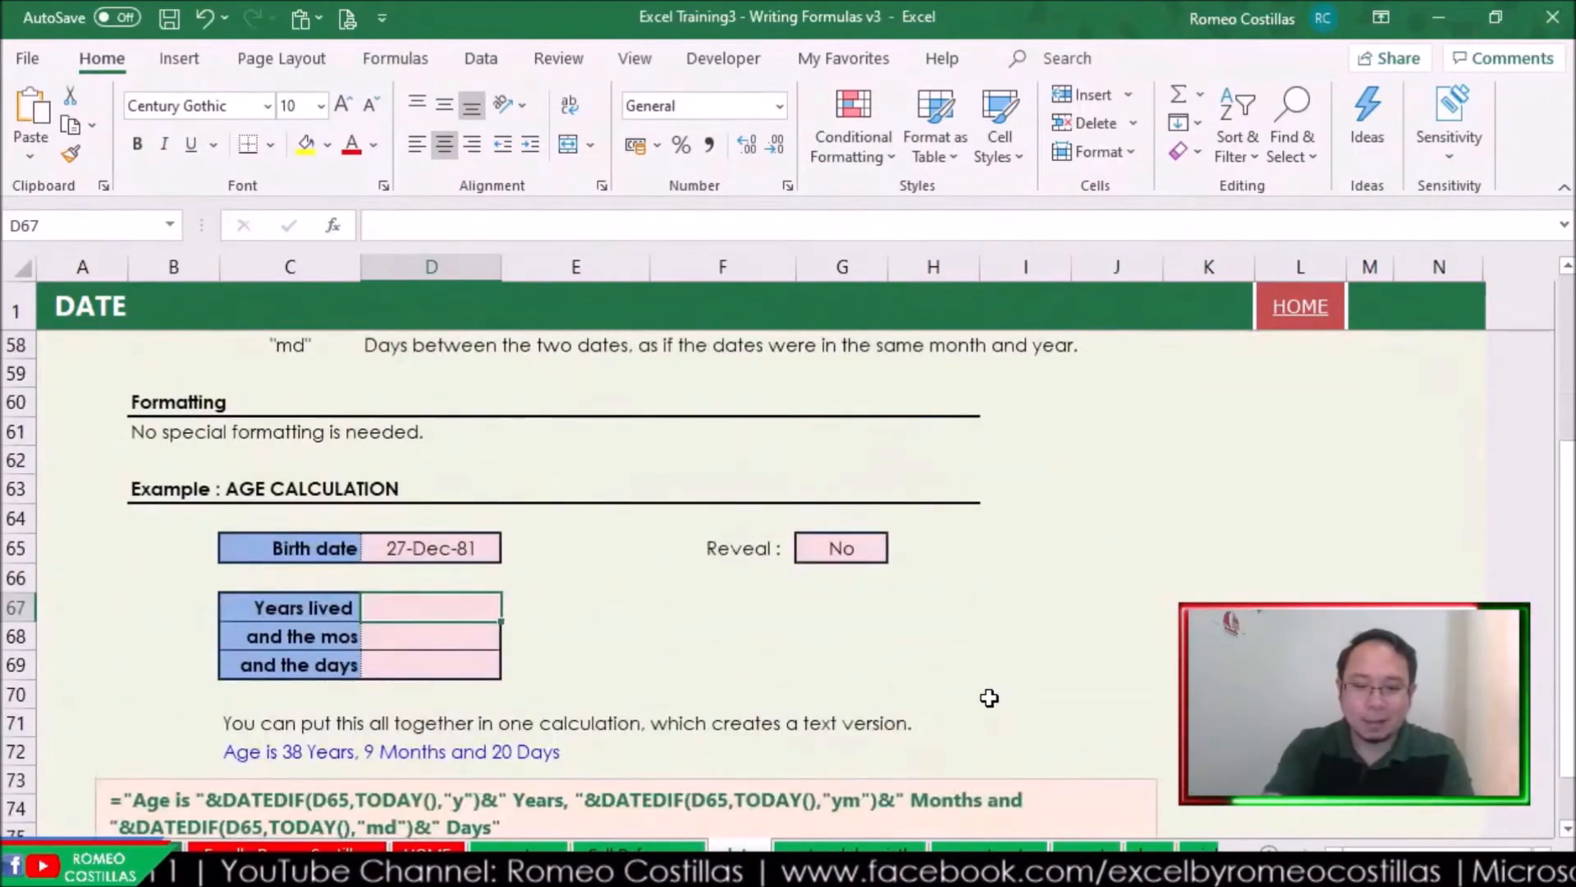
pyautogui.write('=')
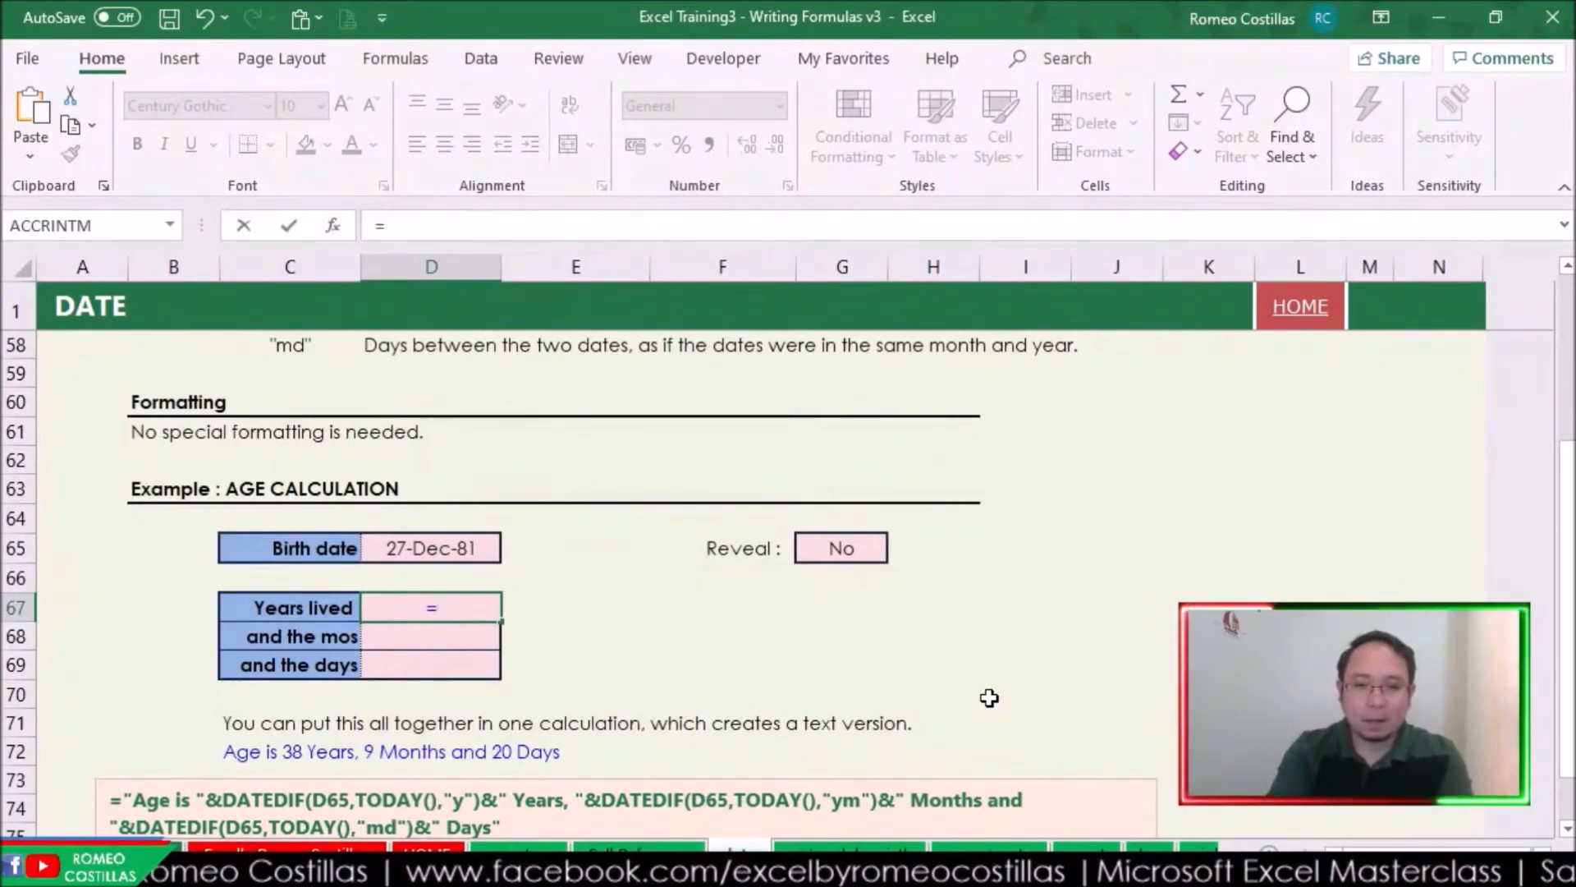
pyautogui.write('dated')
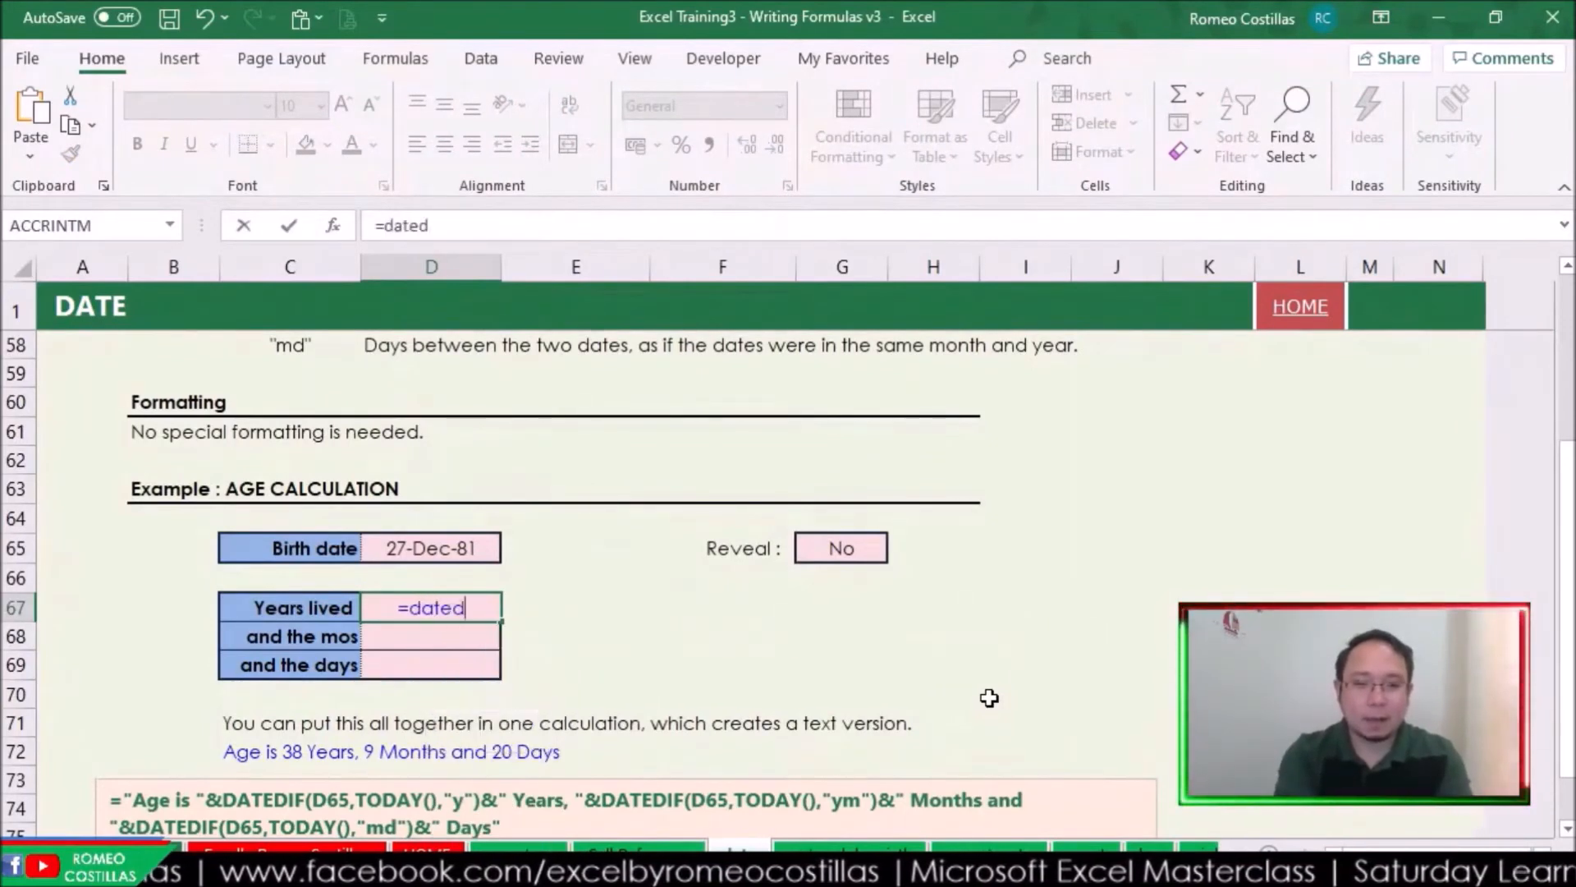
pyautogui.write('if(')
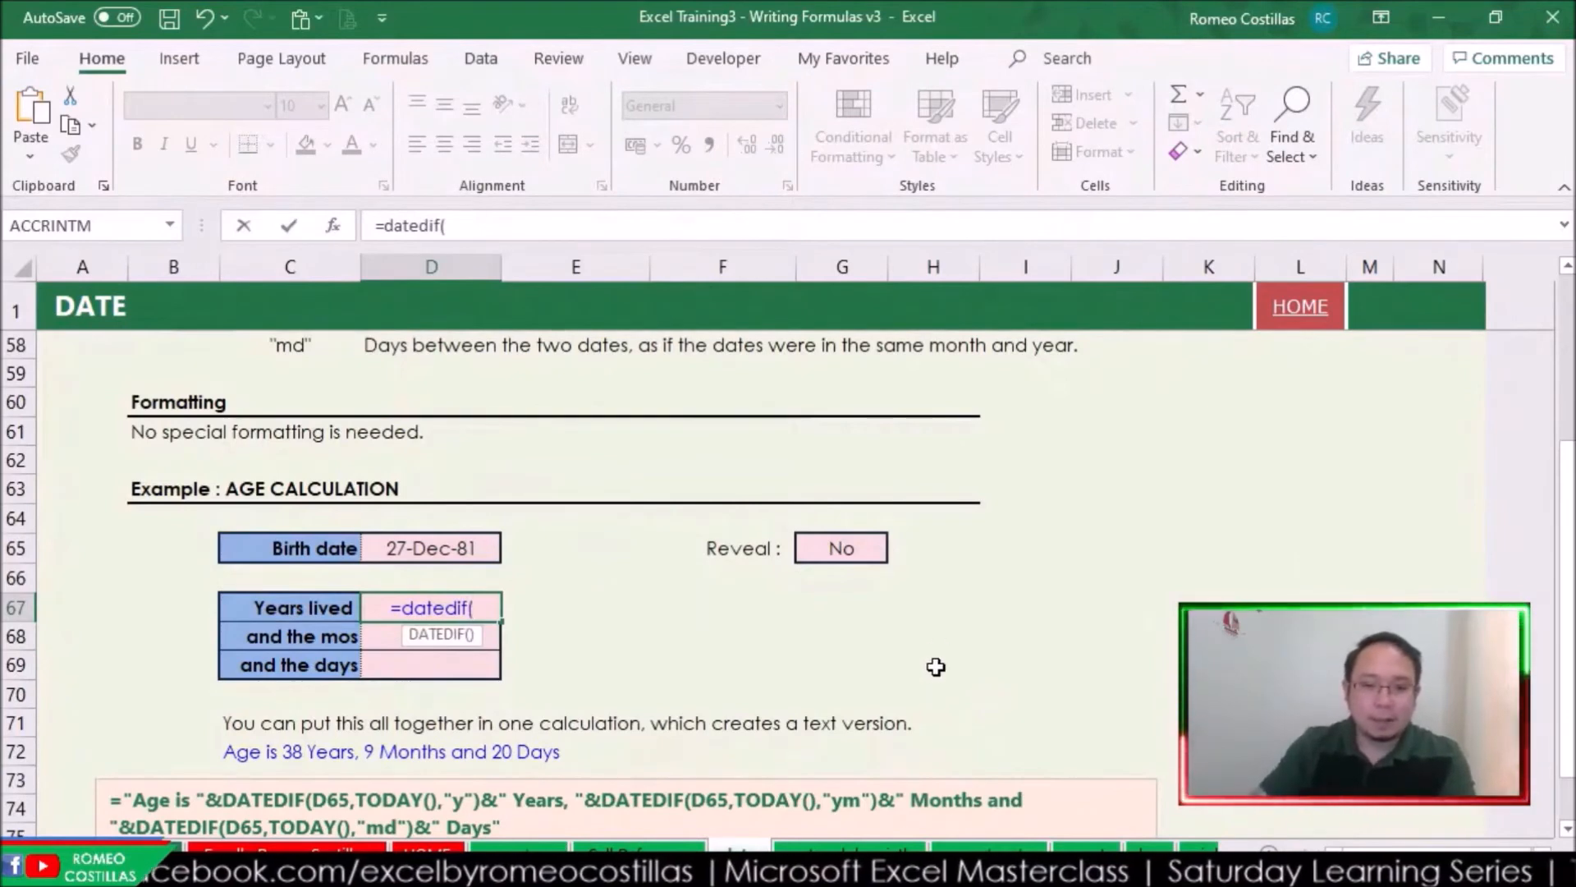
pyautogui.click(479, 548)
pyautogui.write(',')
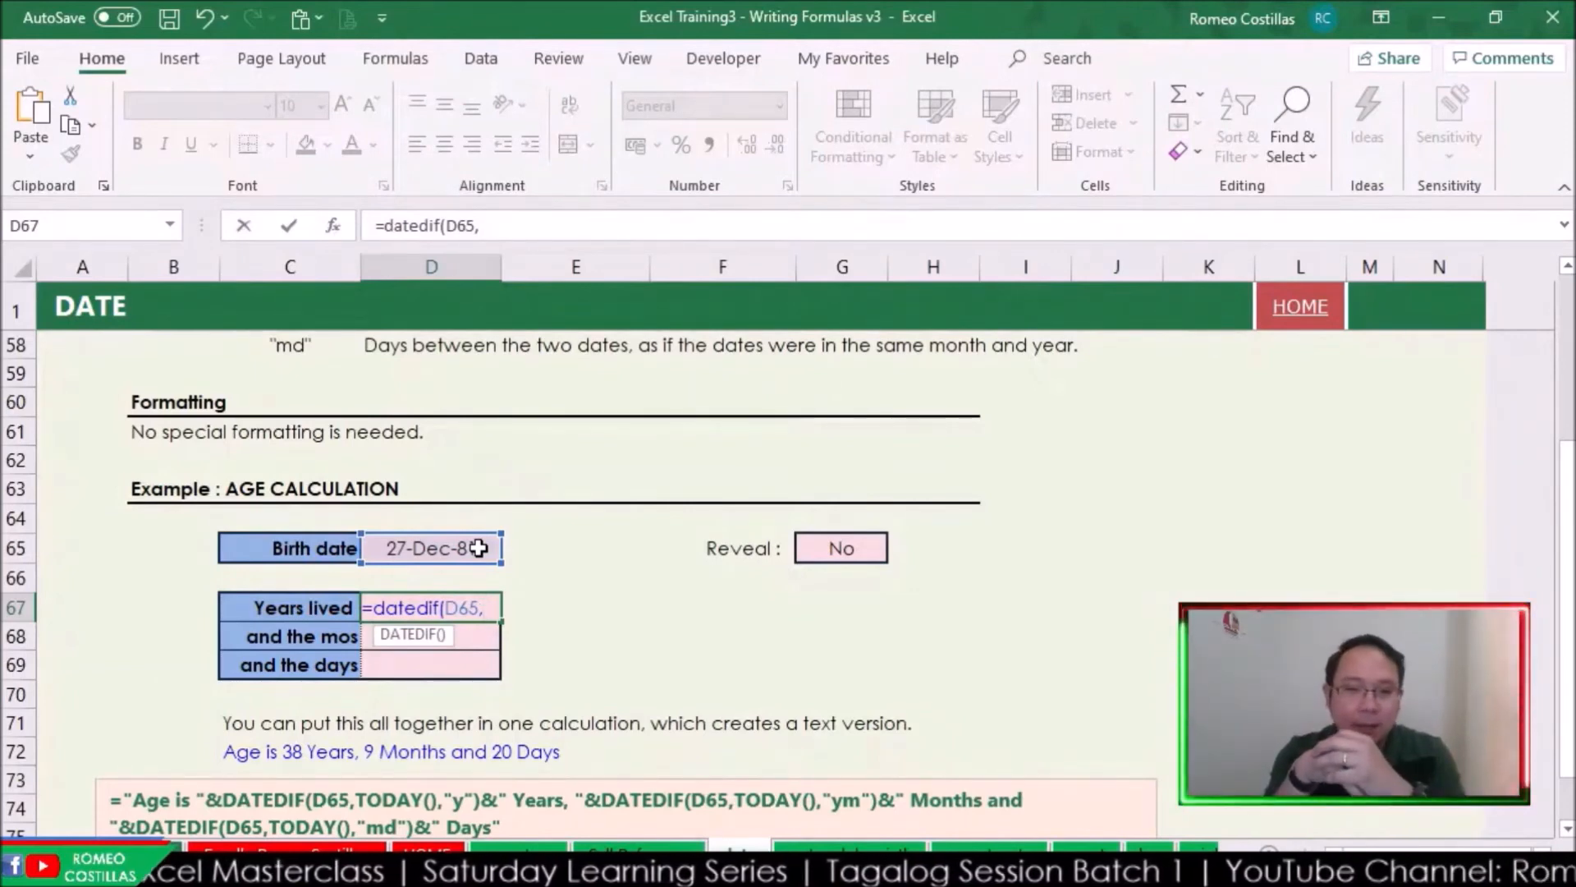
# - Complete the Years lived formula in D67 as =DATEDIF(D65,TODAY(),"y")
pyautogui.scroll(7, 812, 581)
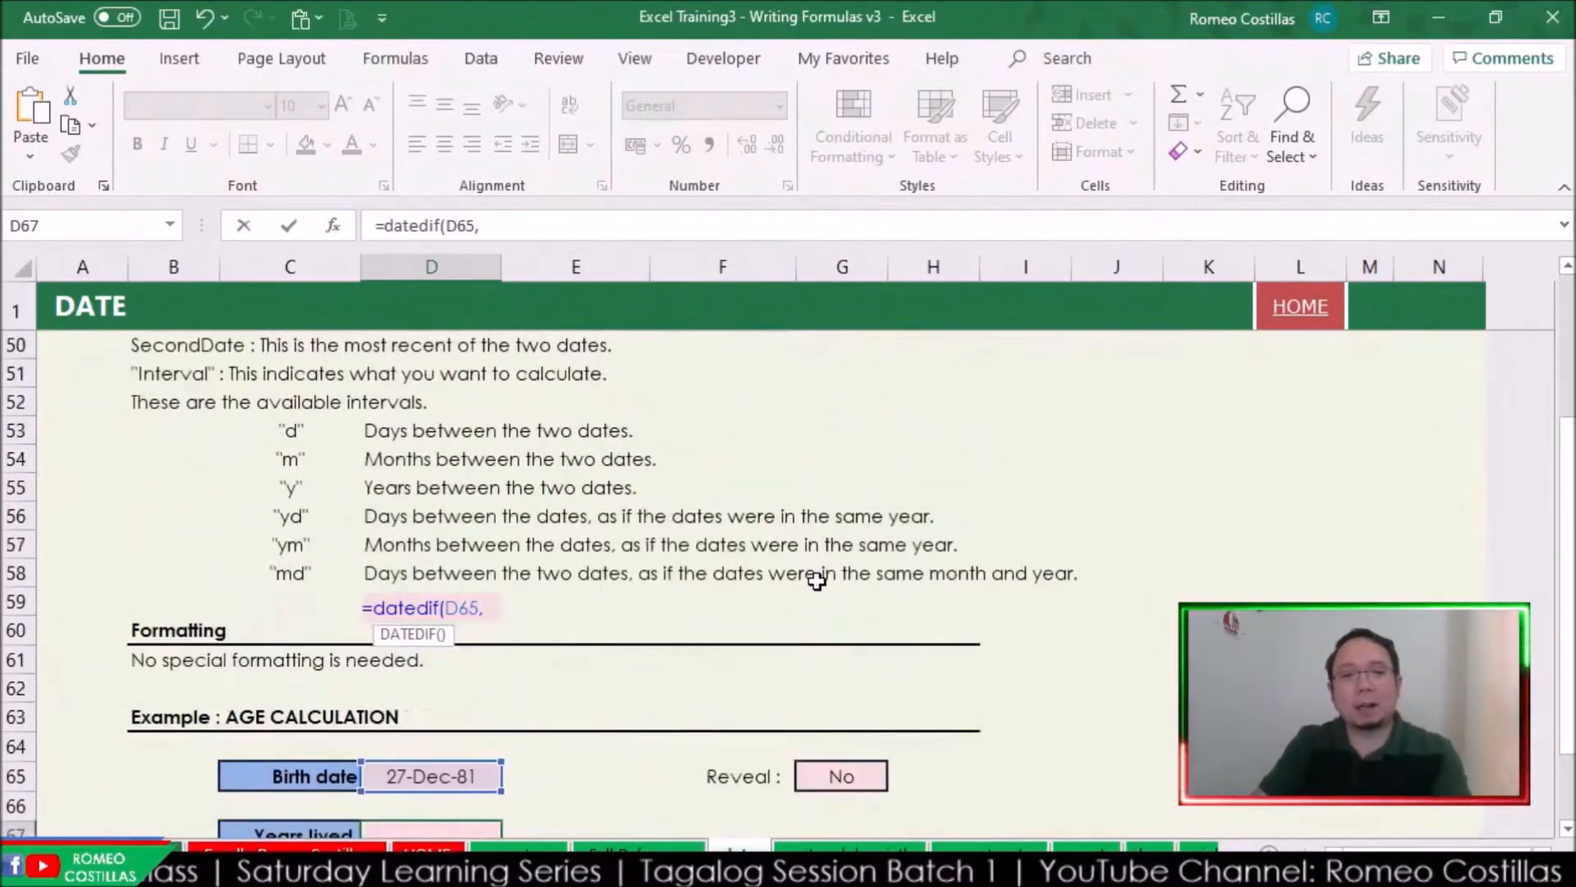
pyautogui.scroll(3, 791, 583)
pyautogui.scroll(-8, 790, 586)
pyautogui.scroll(-2, 788, 588)
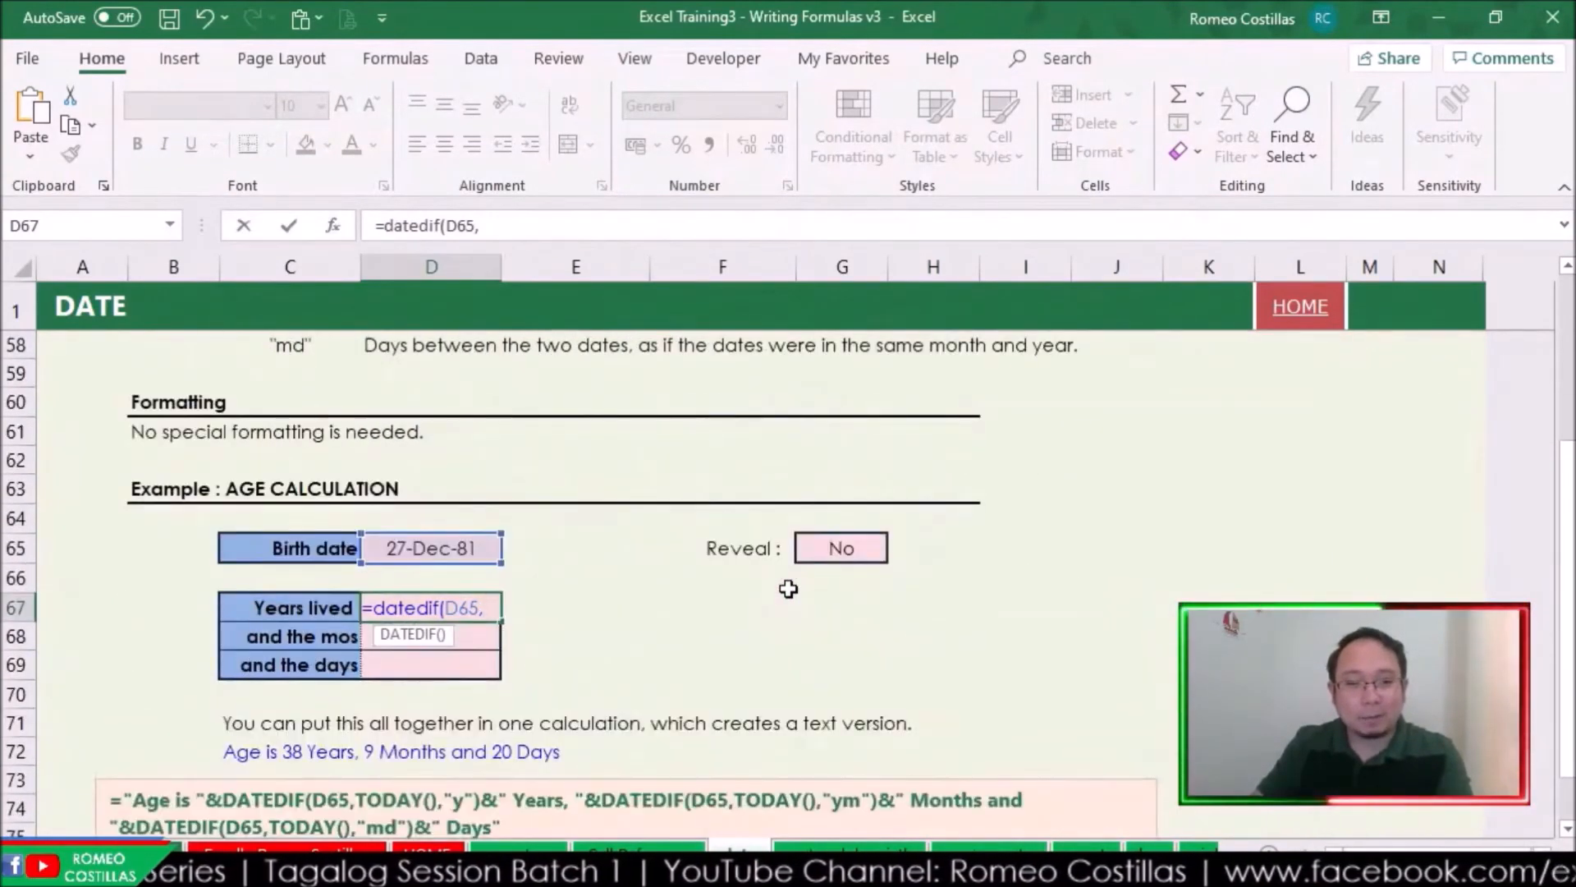
pyautogui.write('tody')
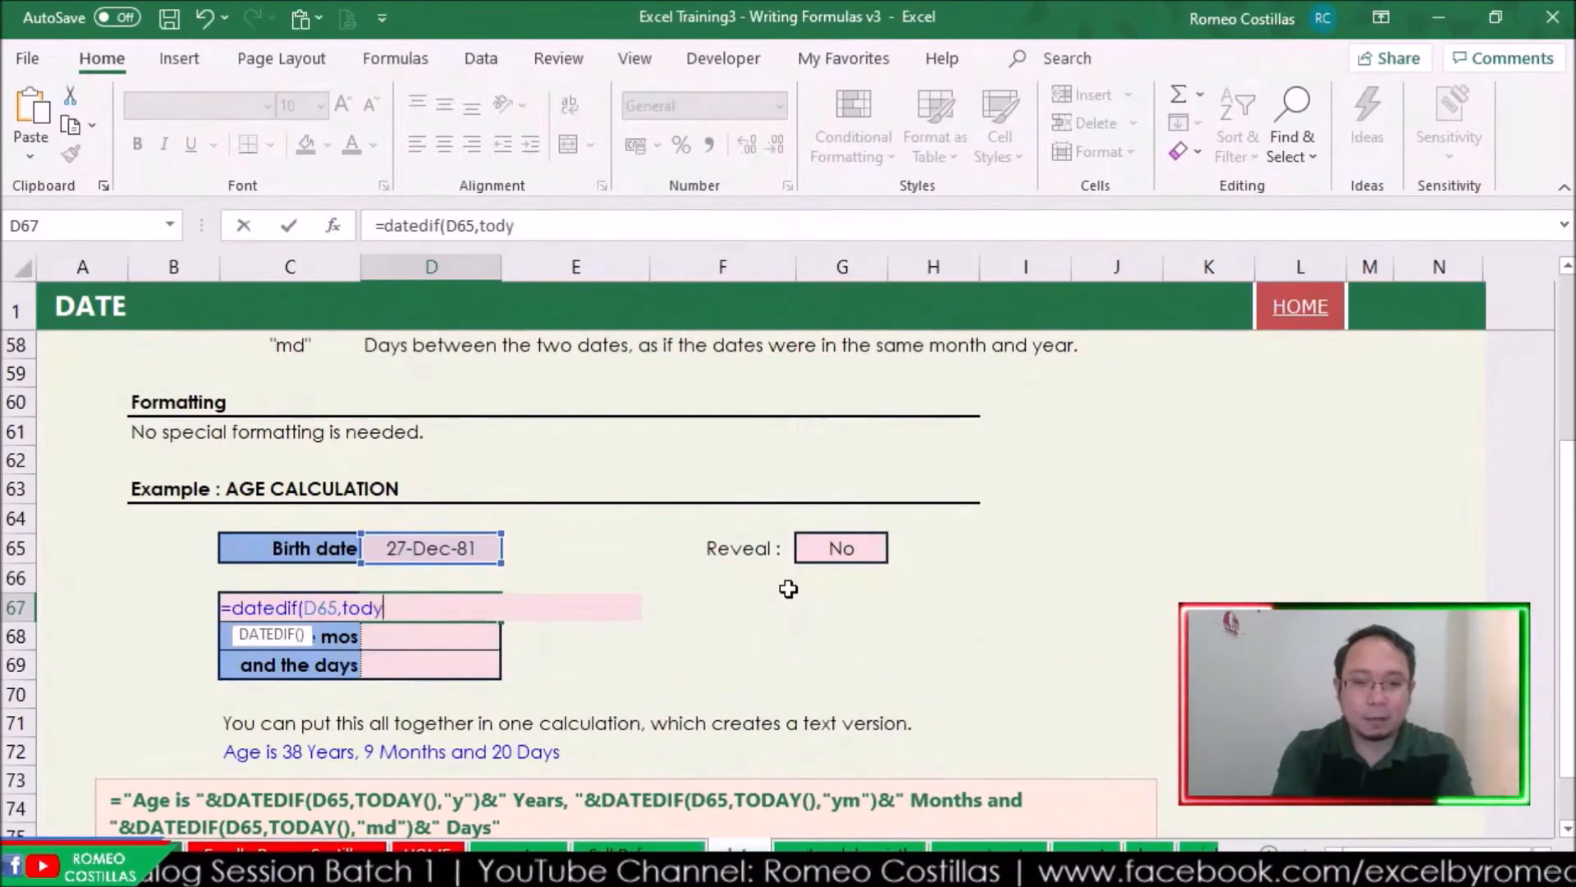
pyautogui.press('BackSpace')
pyautogui.write('ay(')
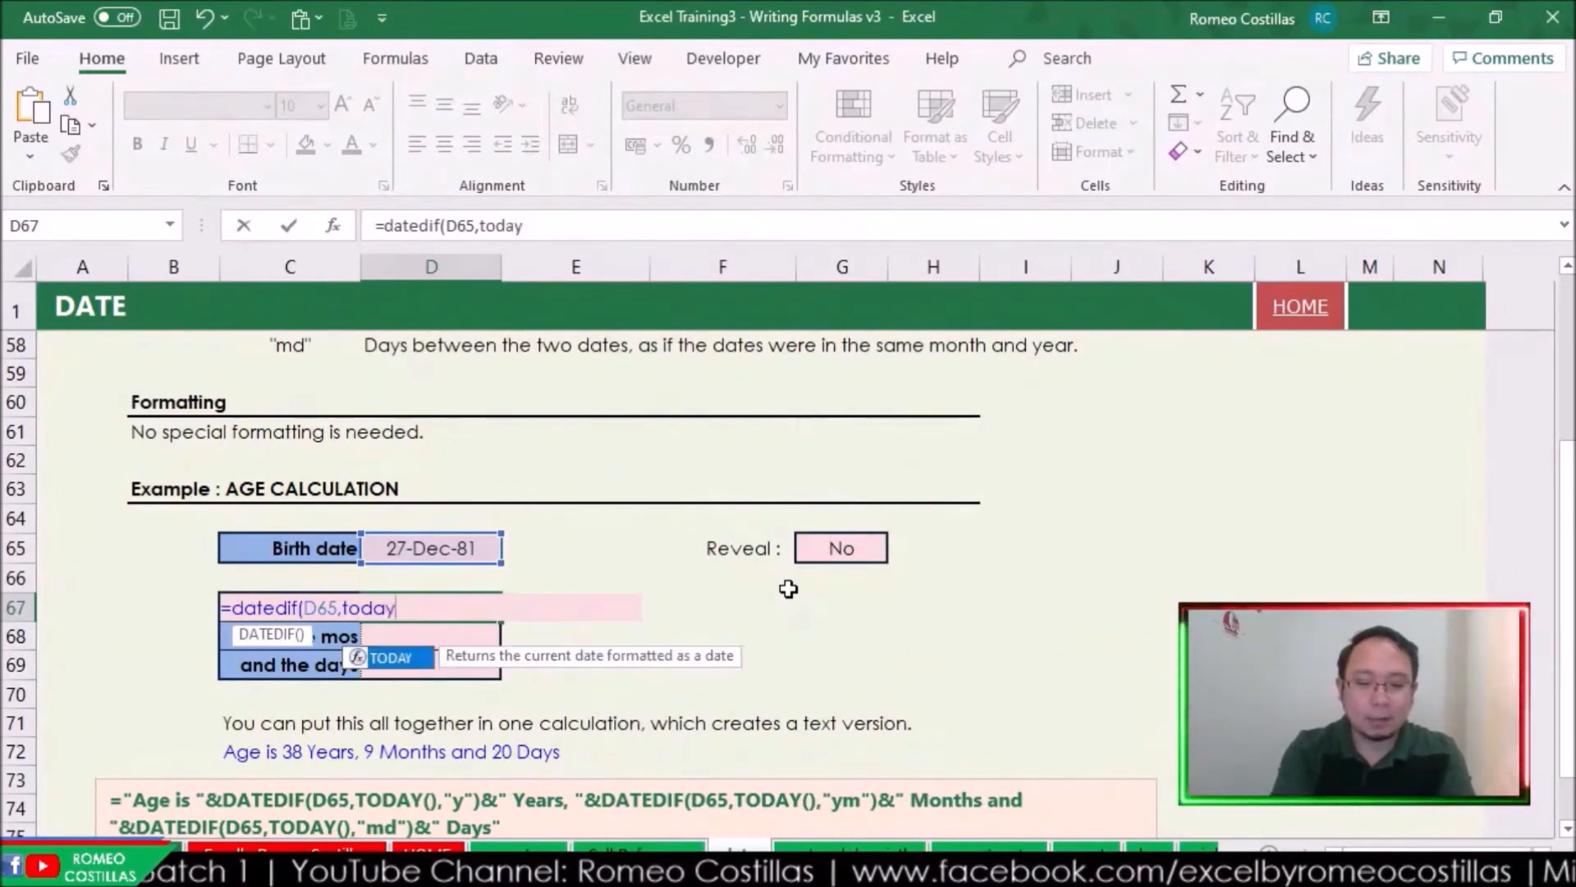
pyautogui.write('),')
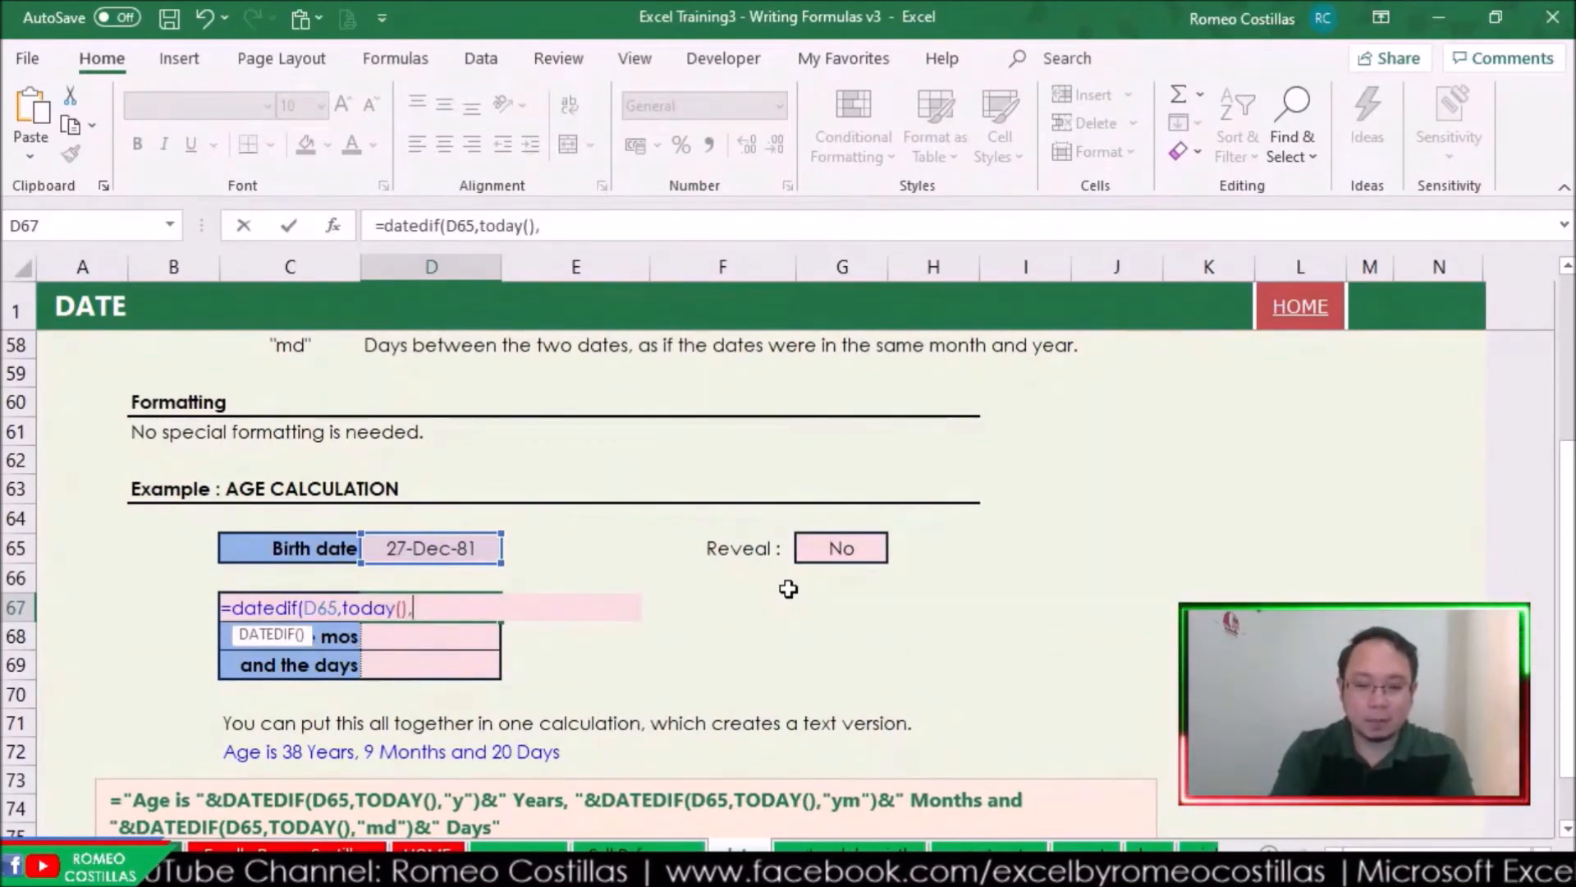
pyautogui.write('"y"')
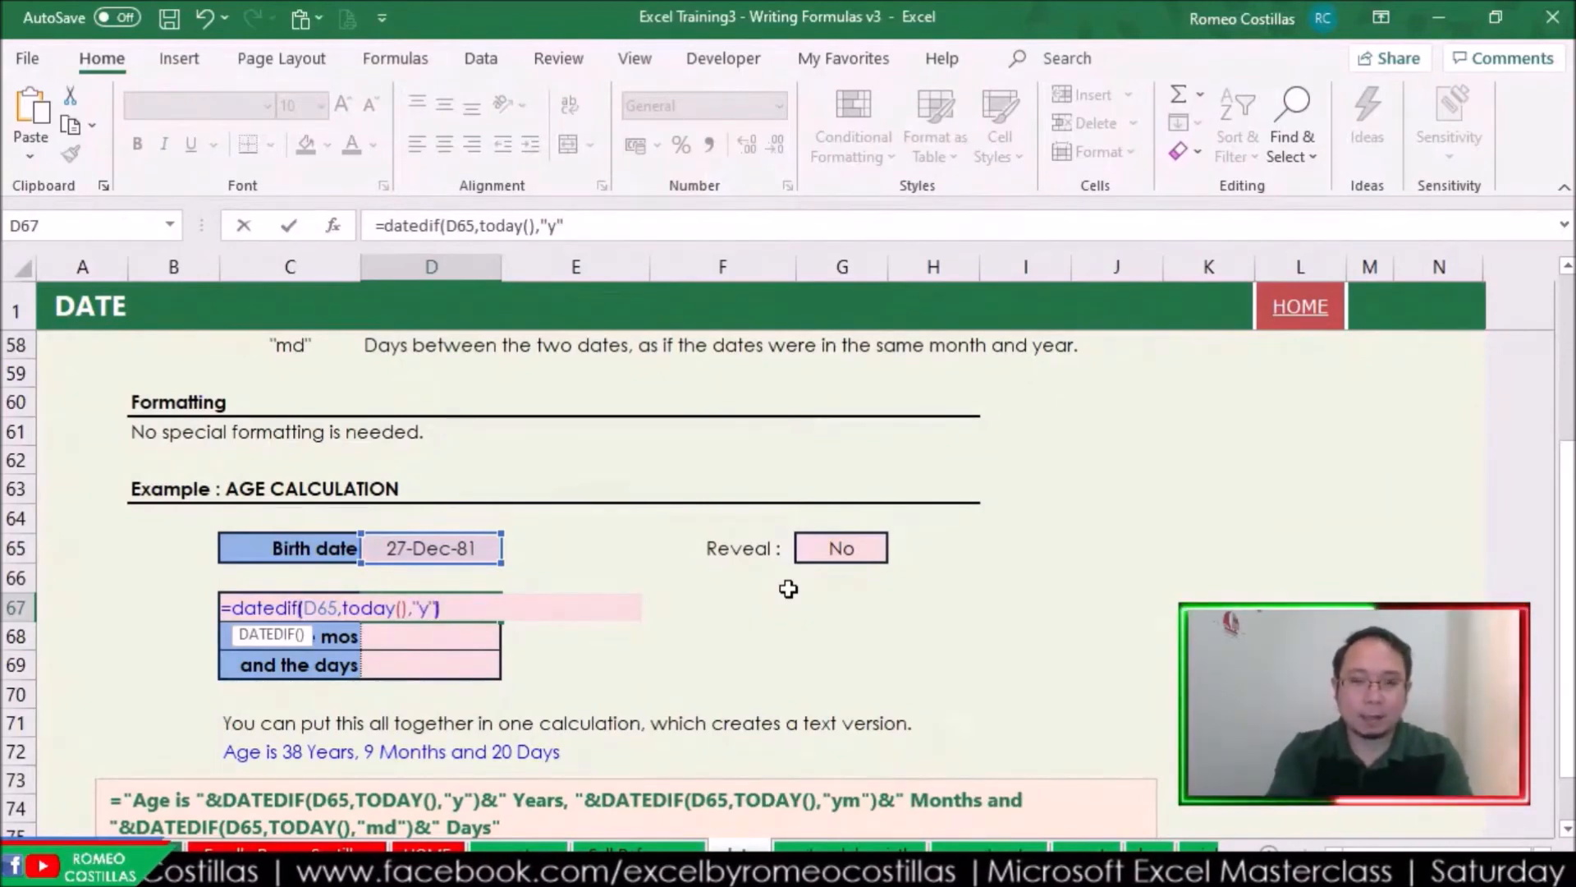
pyautogui.write(')')
pyautogui.press('Return')
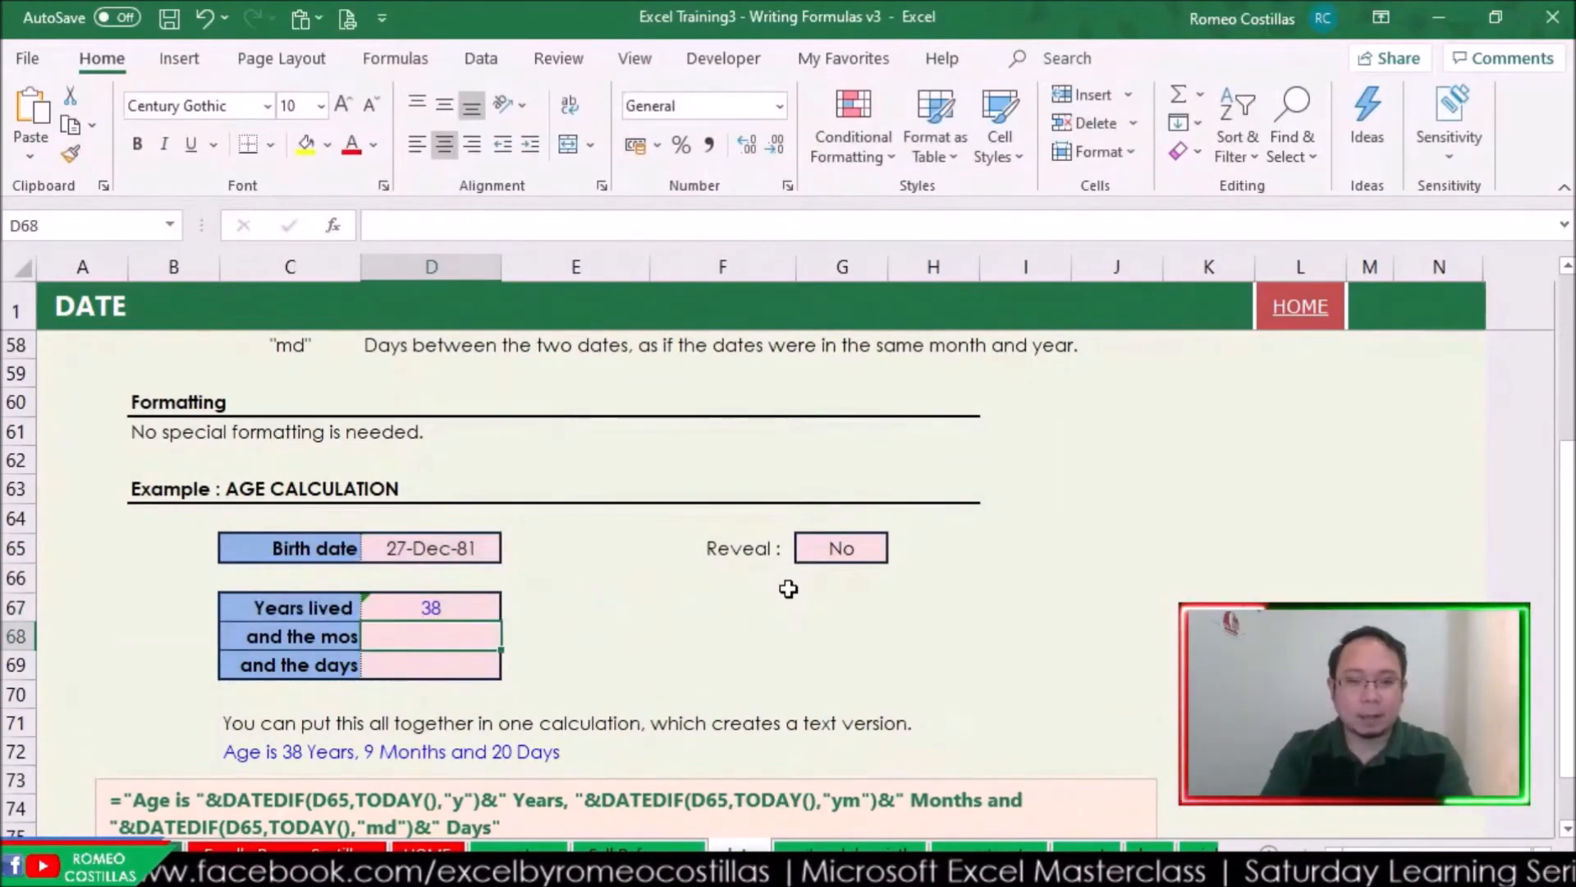
pyautogui.press('Up')
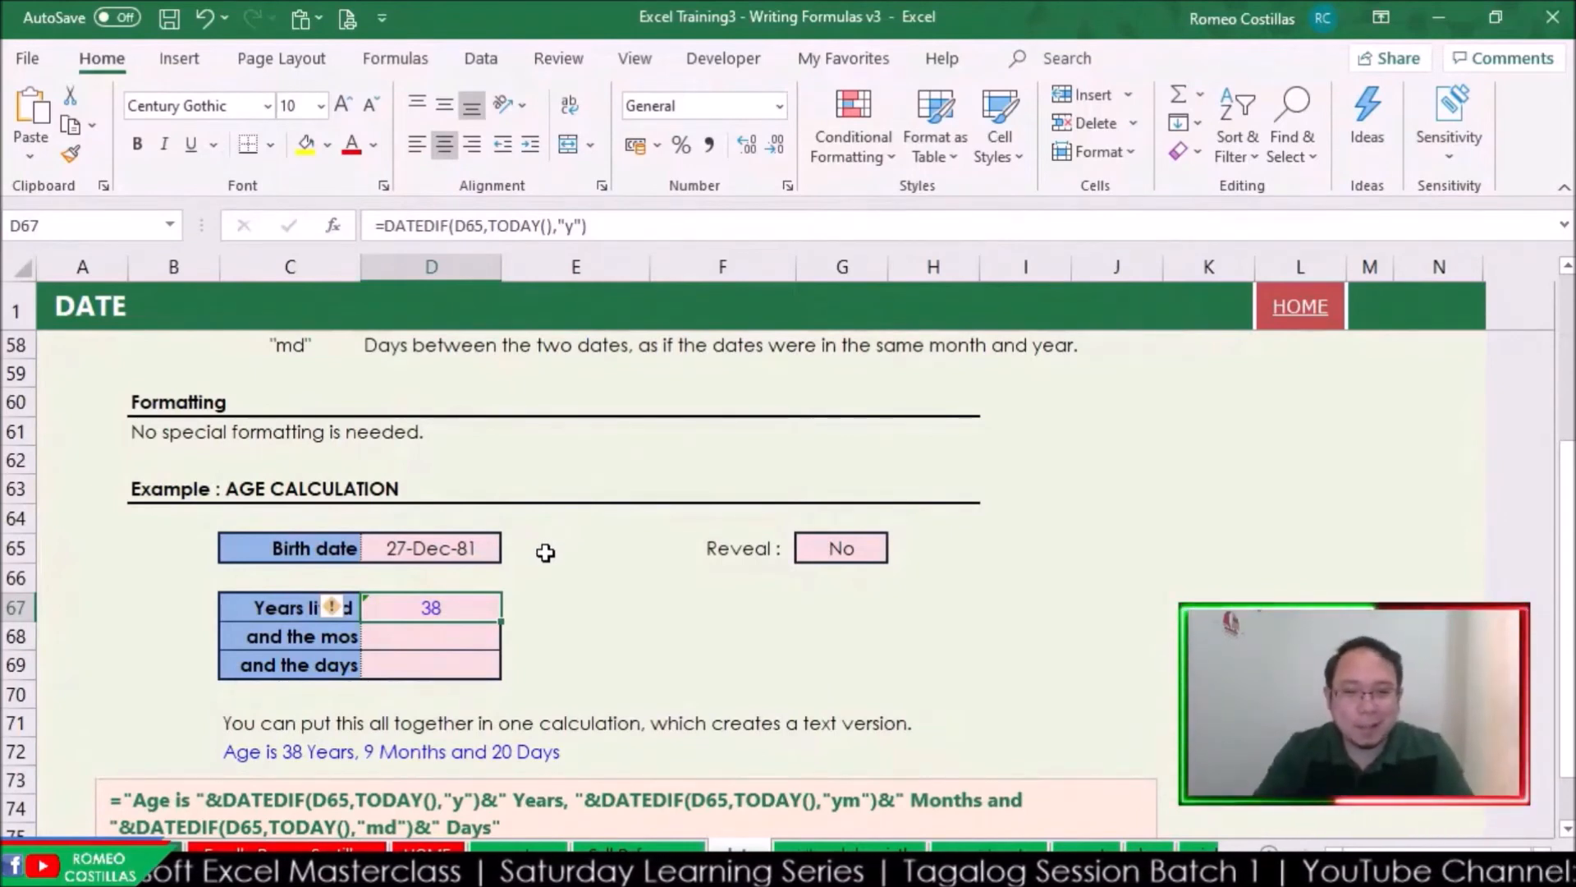
pyautogui.press('Right')
pyautogui.press('Down')
pyautogui.press('Left')
pyautogui.press('Down')
pyautogui.press('Right')
pyautogui.press('Left')
pyautogui.press('Up')
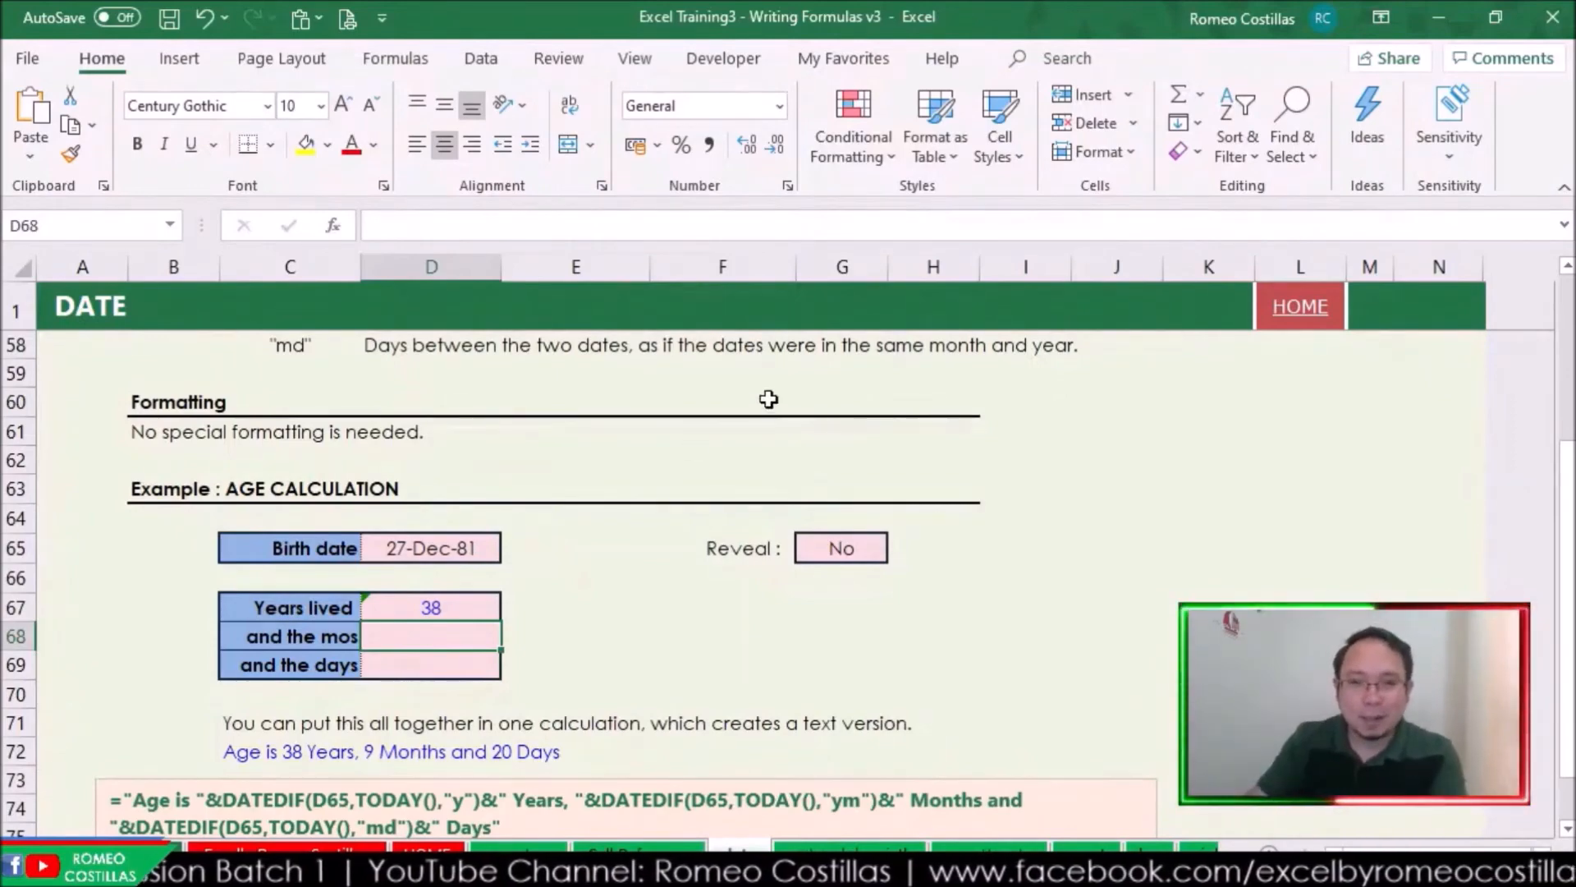
# - Enter =DATEDIF(D65,TODAY(),"ym") in D68, the months cell of the age calculation, accepting the closing-parenthesis correction
pyautogui.scroll(8, 907, 495)
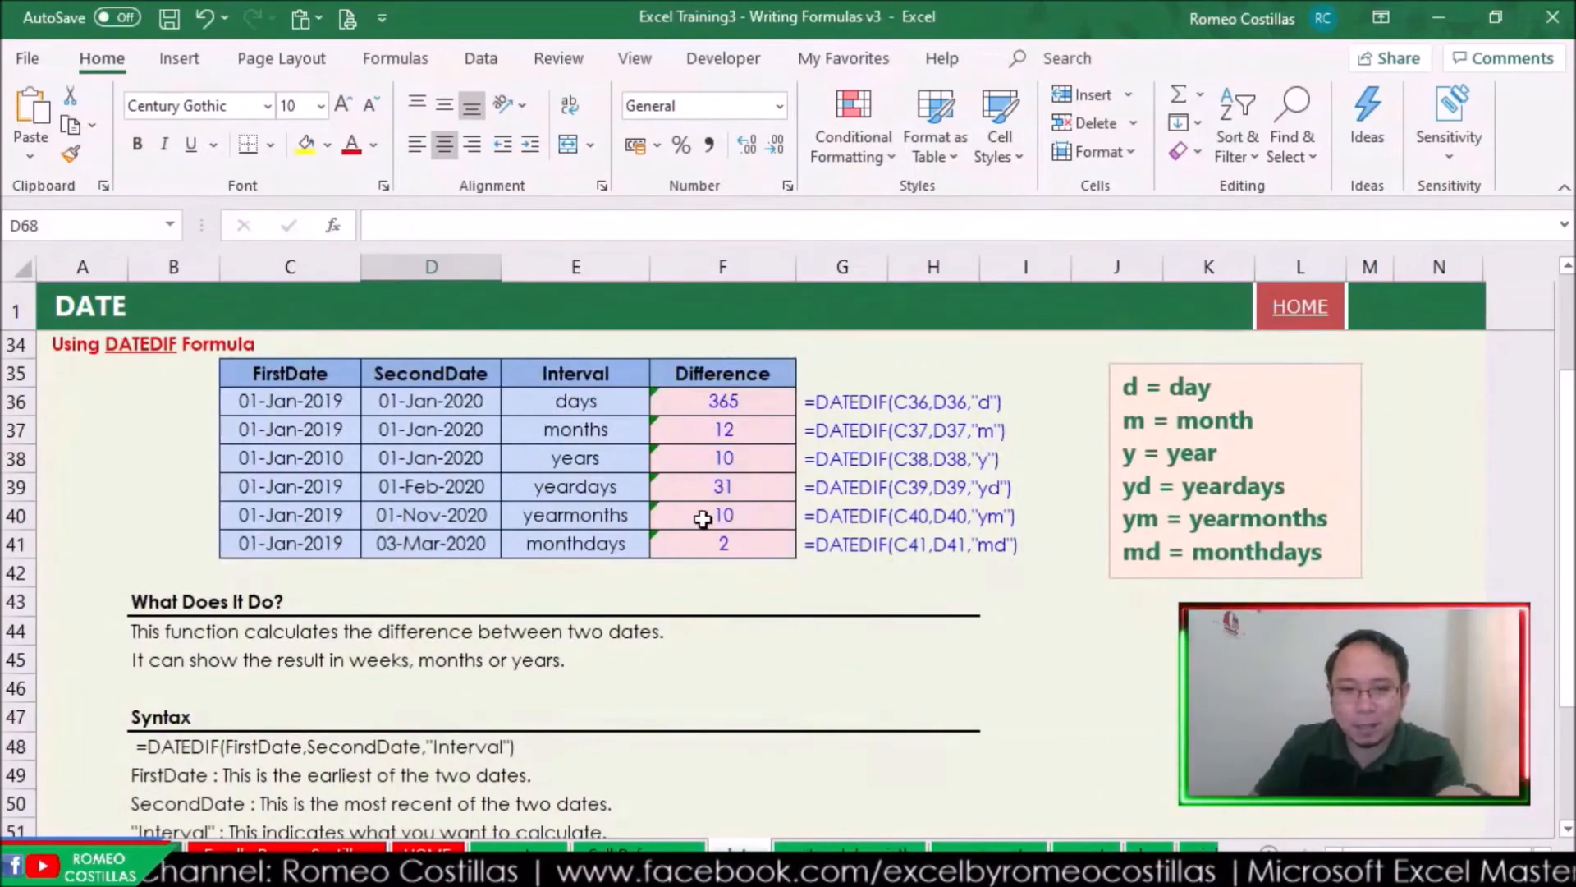
pyautogui.scroll(-3, 717, 540)
pyautogui.scroll(-5, 716, 540)
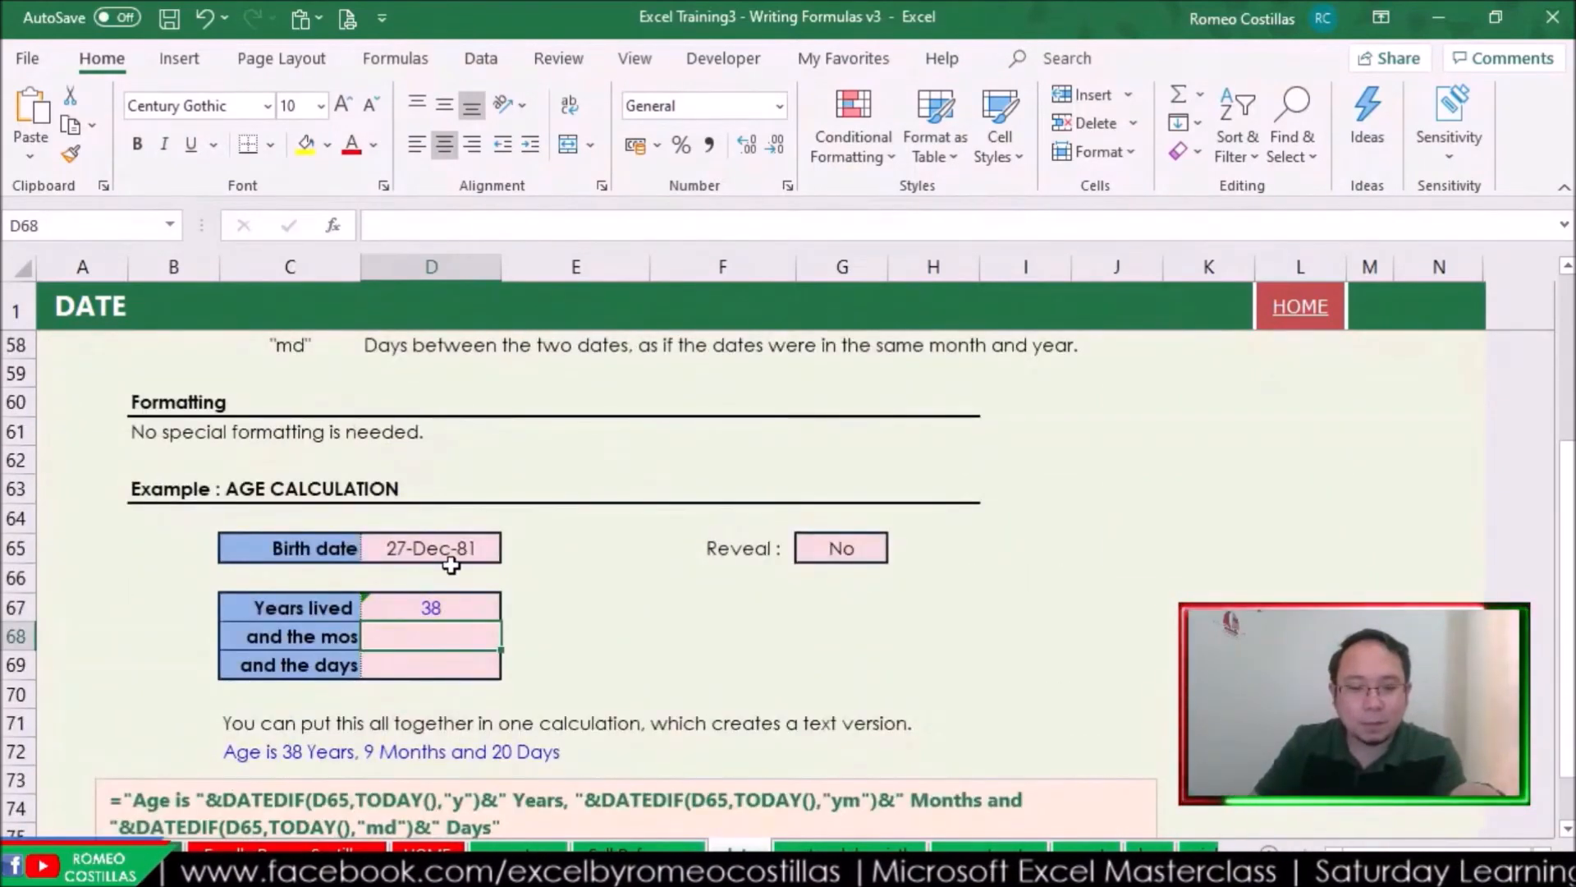
pyautogui.scroll(9, 911, 587)
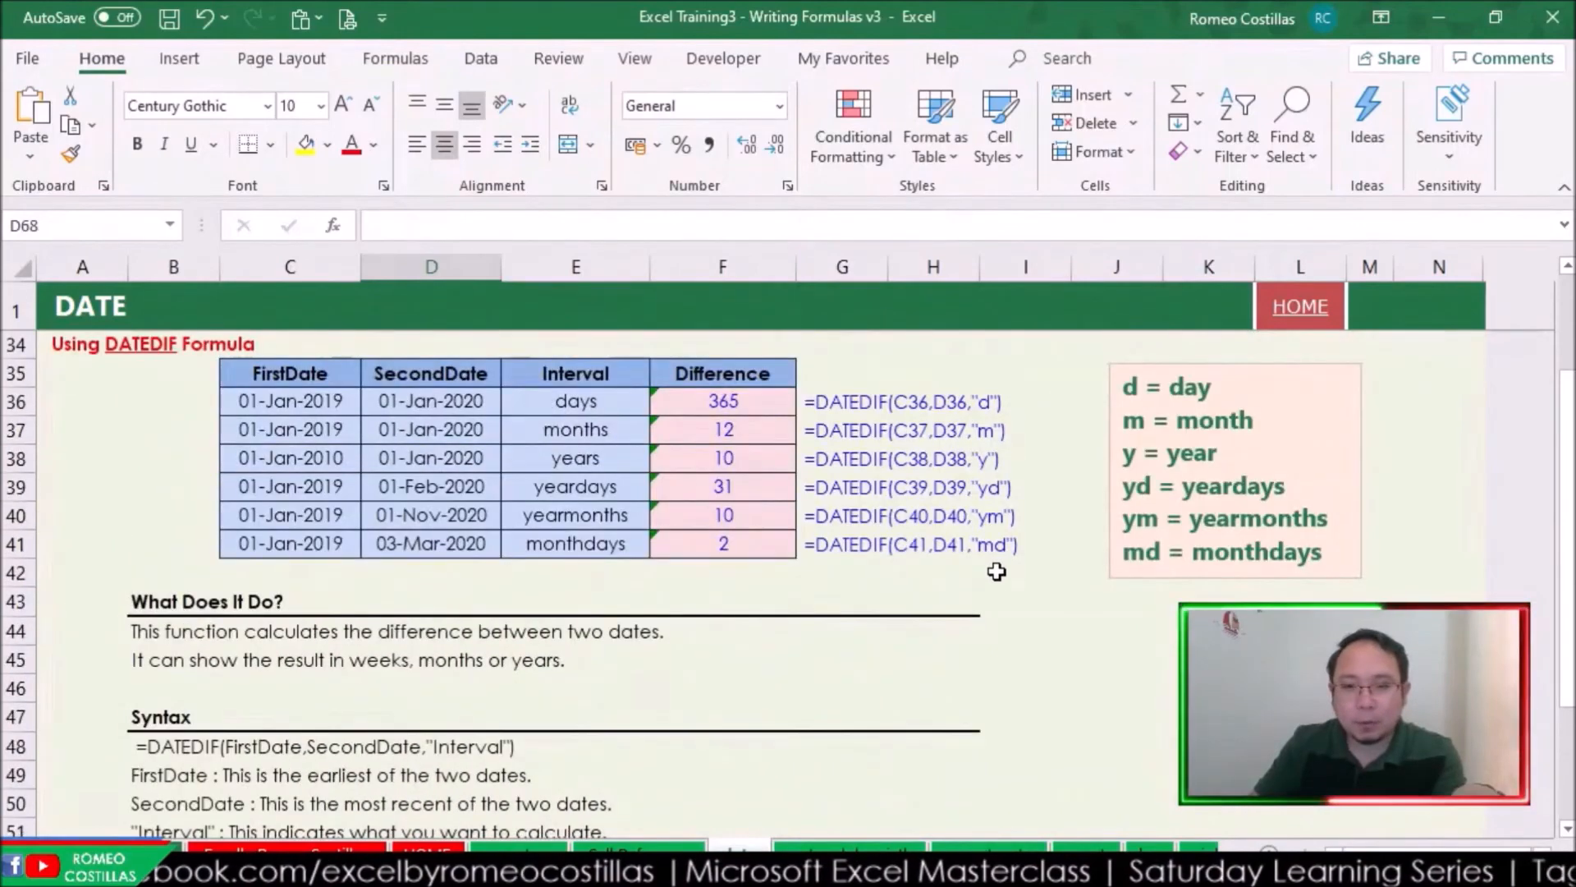
pyautogui.scroll(-8, 997, 572)
pyautogui.write('=date dif(')
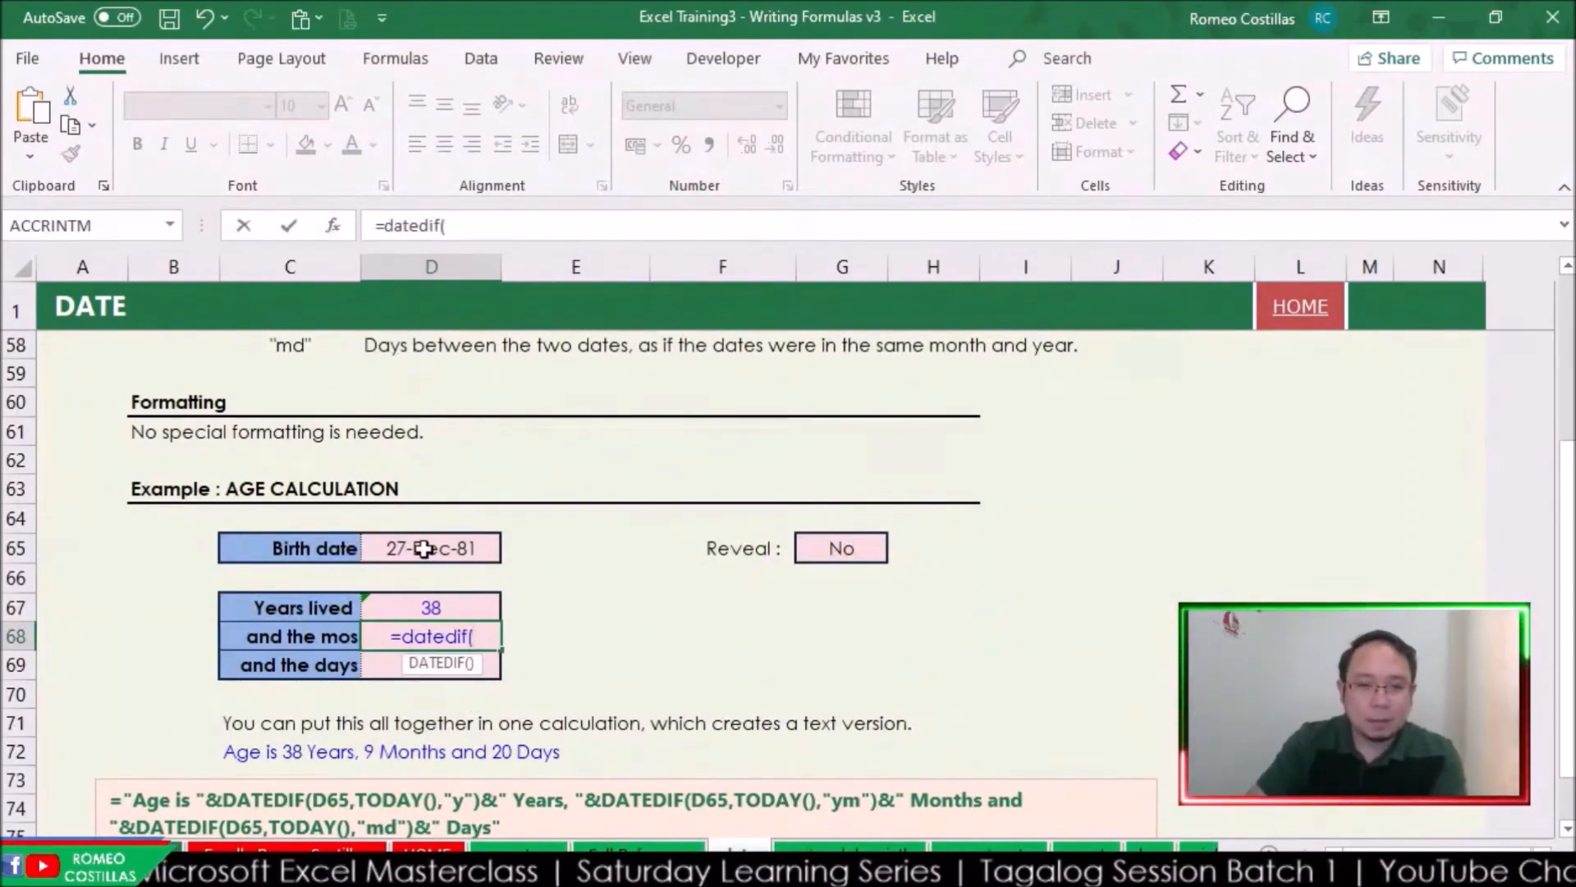
pyautogui.click(423, 548)
pyautogui.write(',')
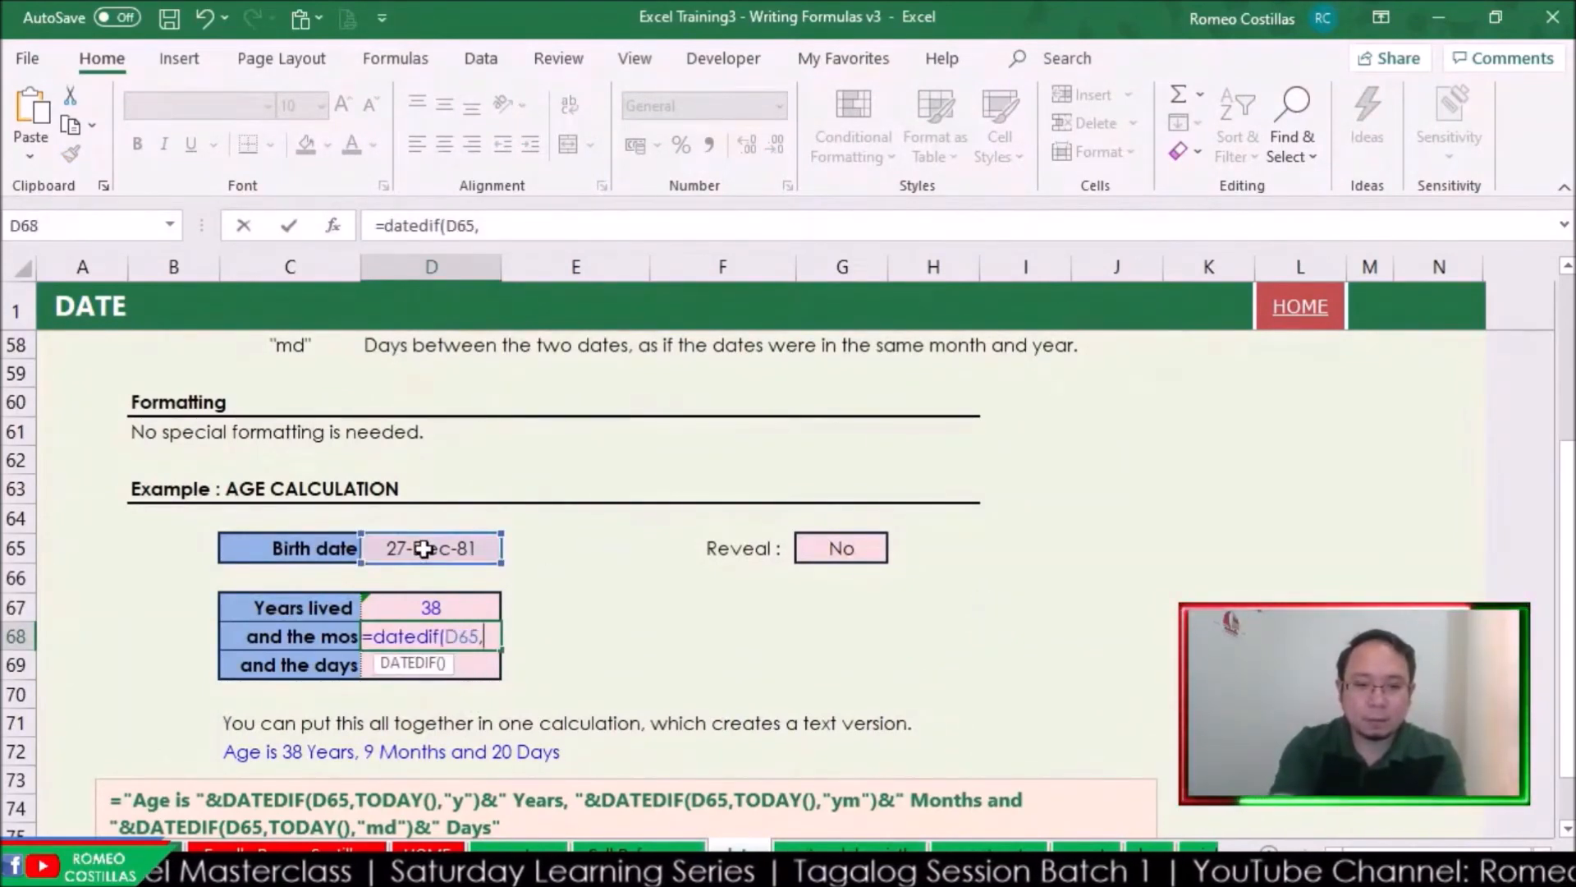
pyautogui.write('today(),"ym"')
pyautogui.press('Return')
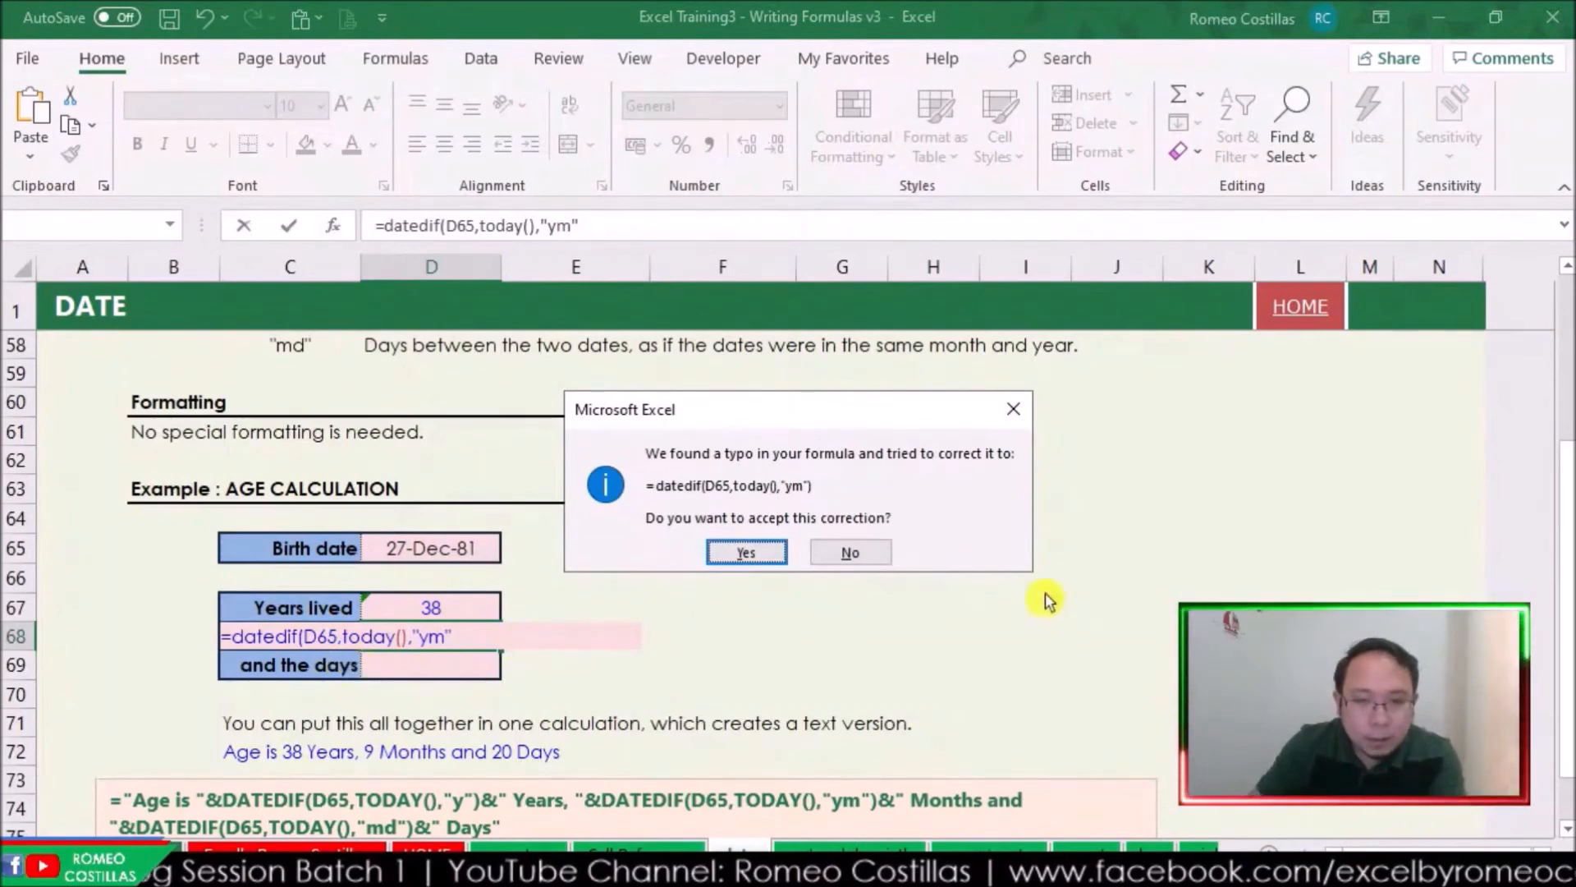
pyautogui.click(778, 555)
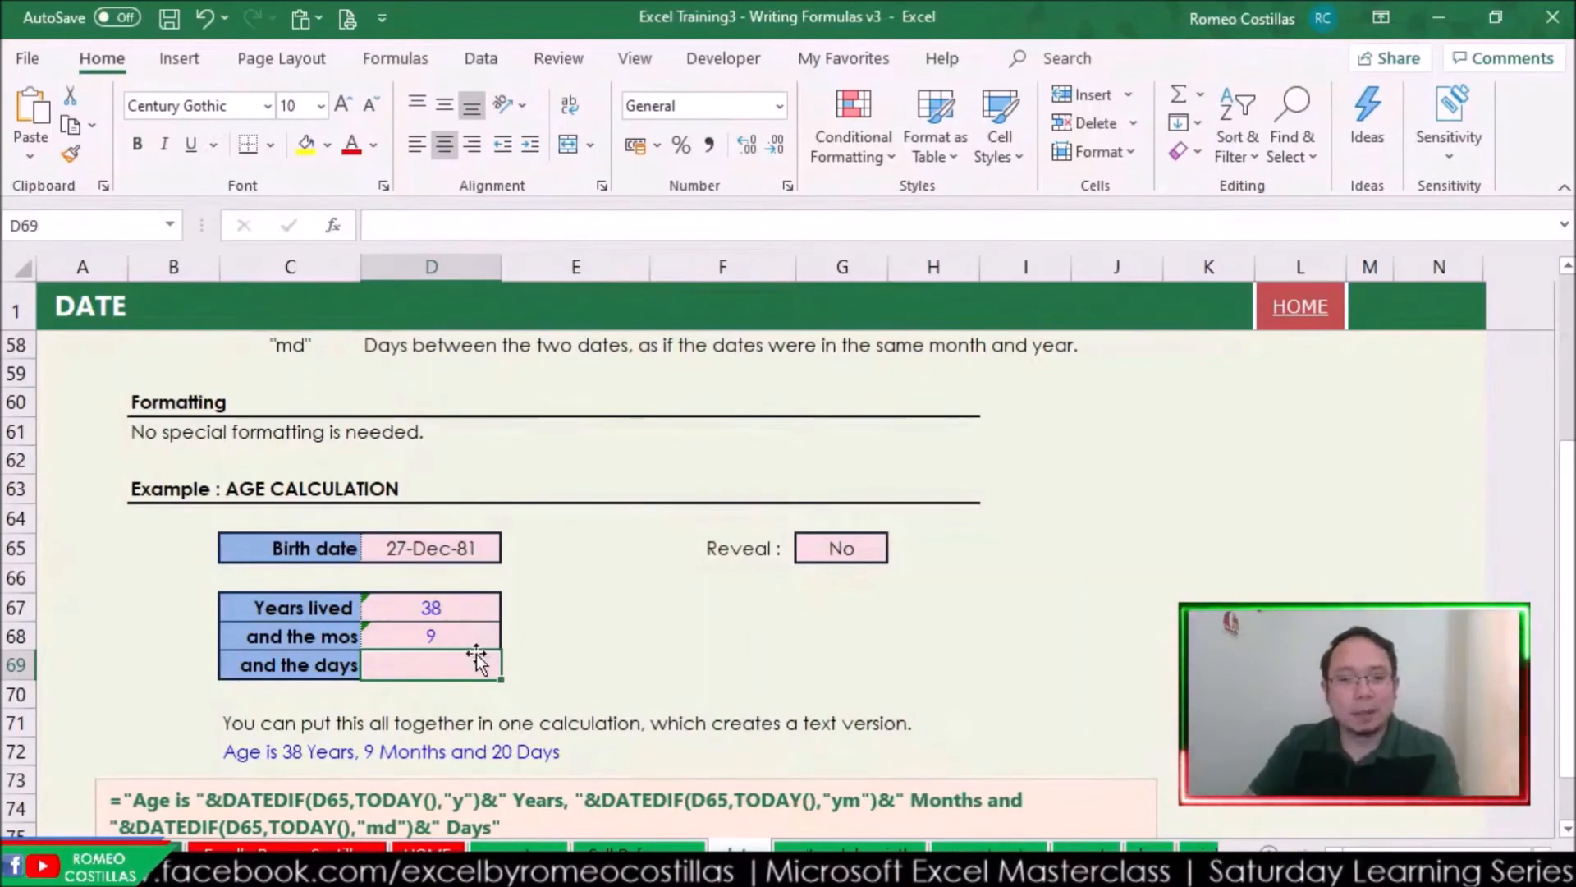
# - Enter =DATEDIF(D65,TODAY(),"md") in D69, the days cell of the age calculation
pyautogui.write('=')
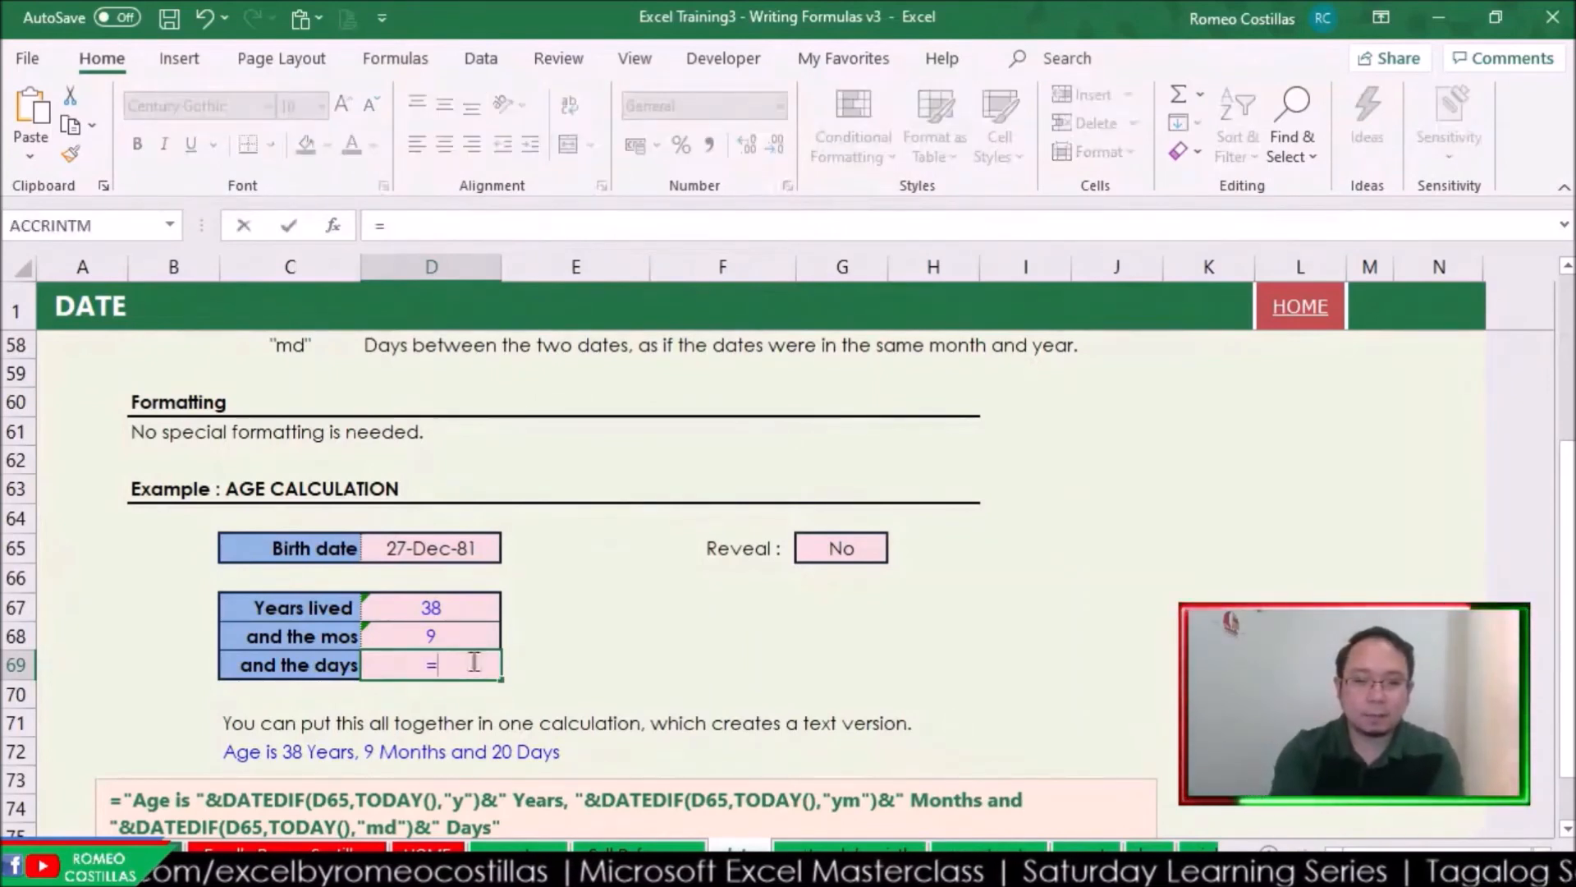
pyautogui.write('datedif')
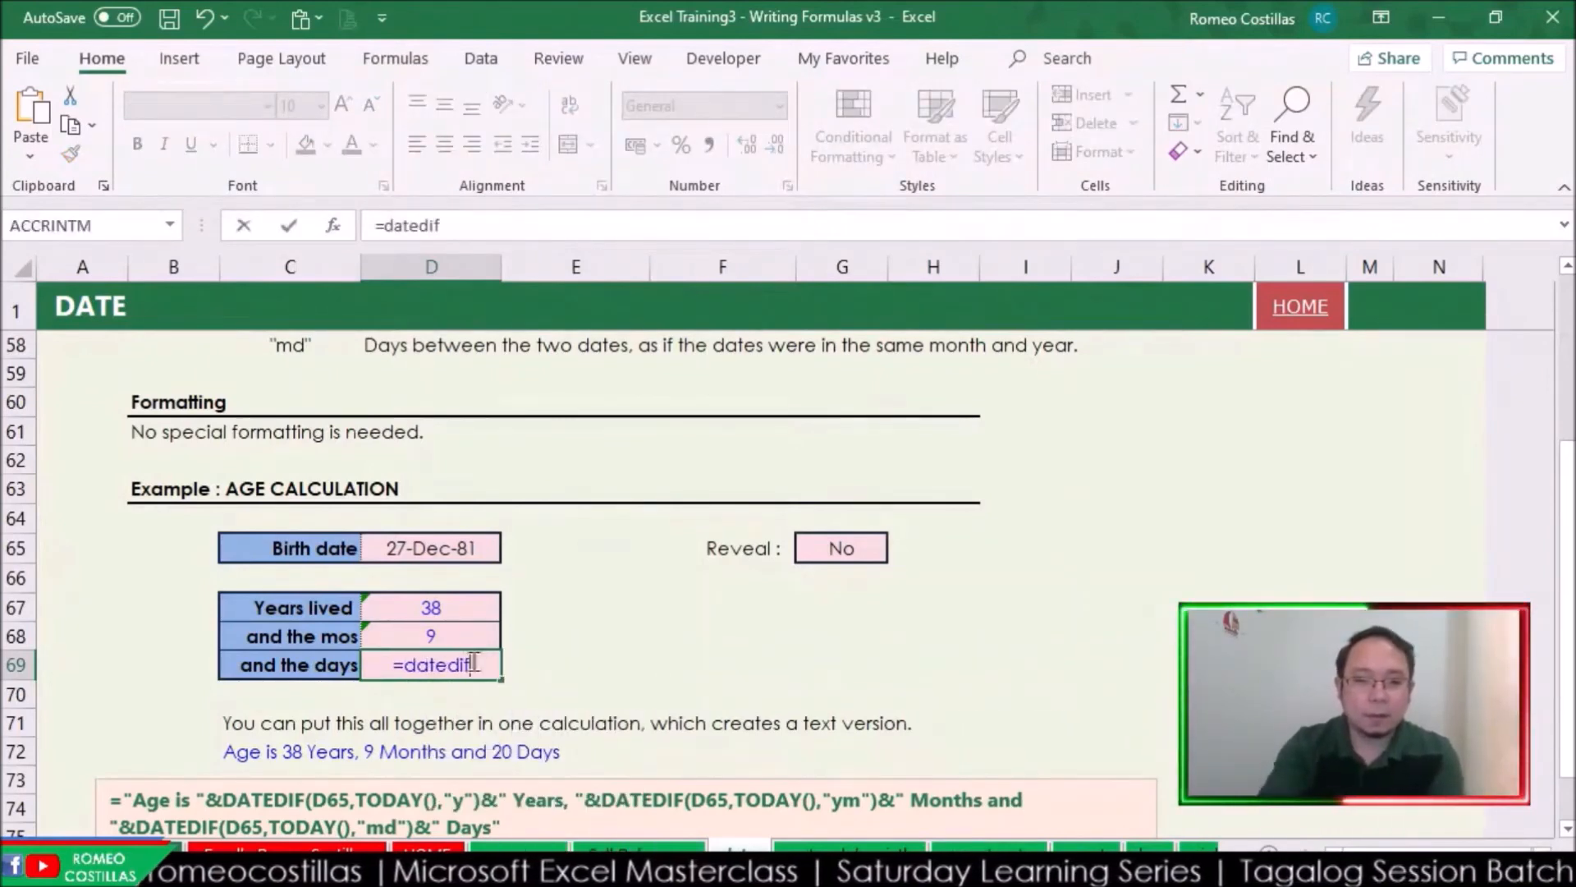
pyautogui.write('(')
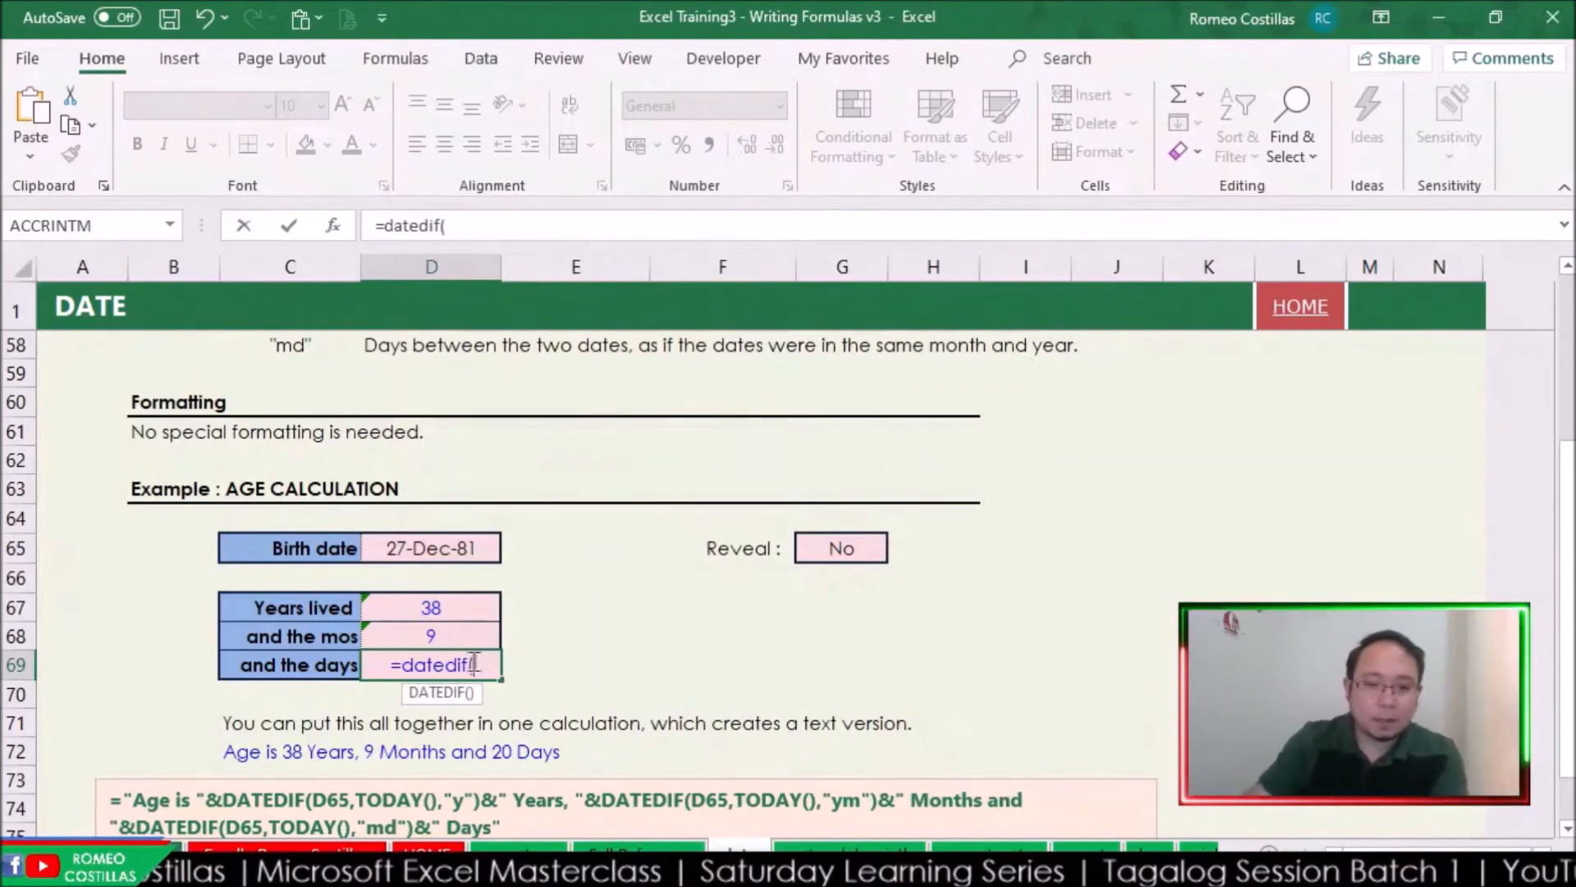
pyautogui.click(460, 549)
pyautogui.write(',to')
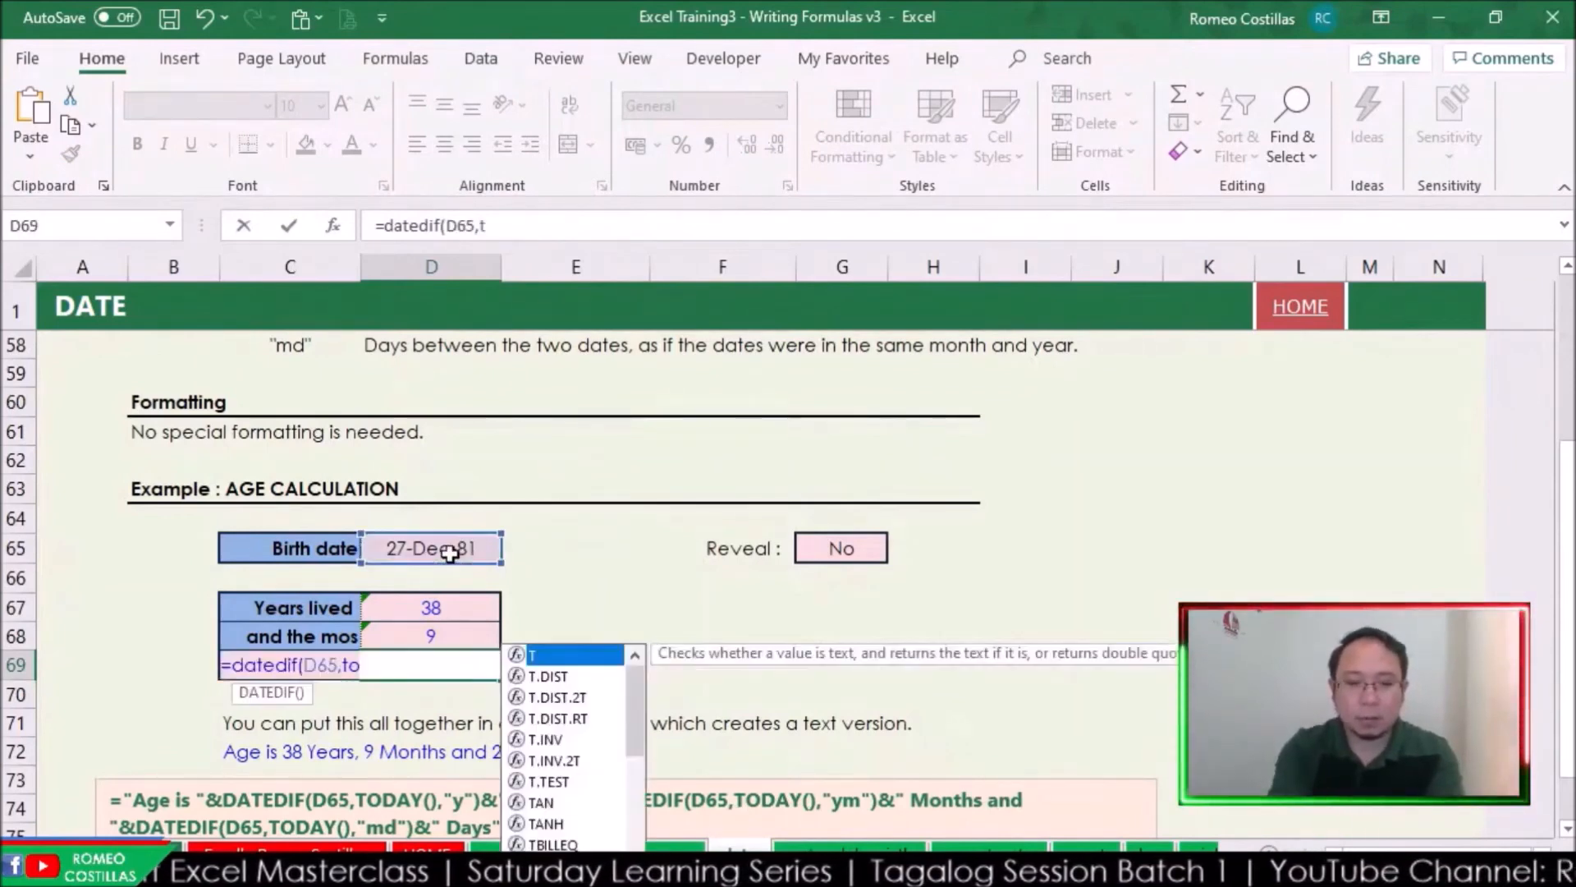
pyautogui.write('day(),"md"')
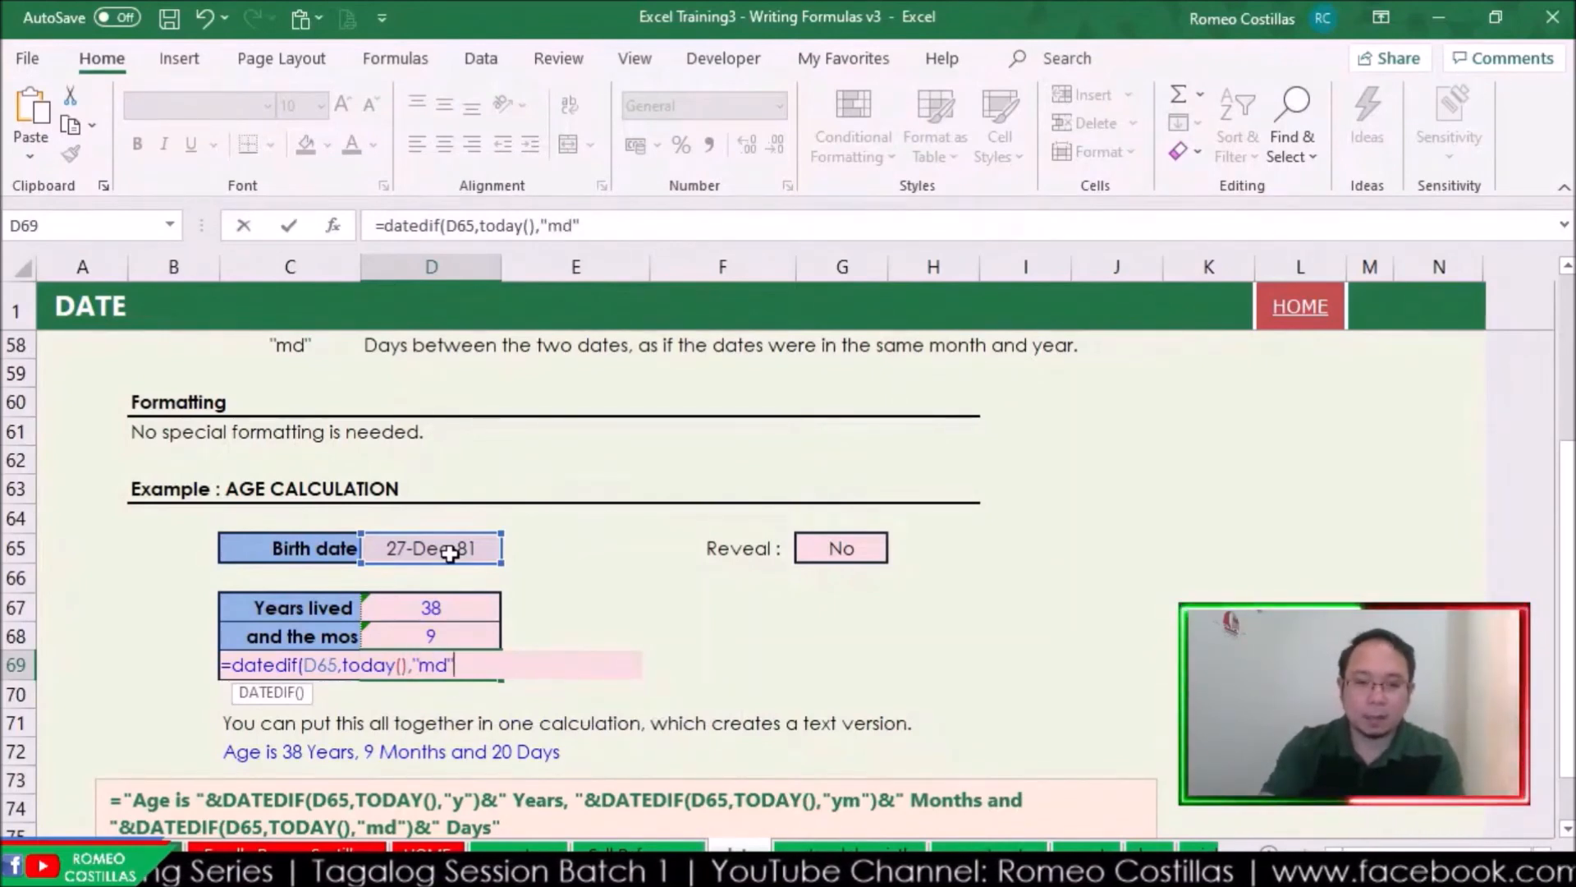
pyautogui.write(')')
pyautogui.press('Return')
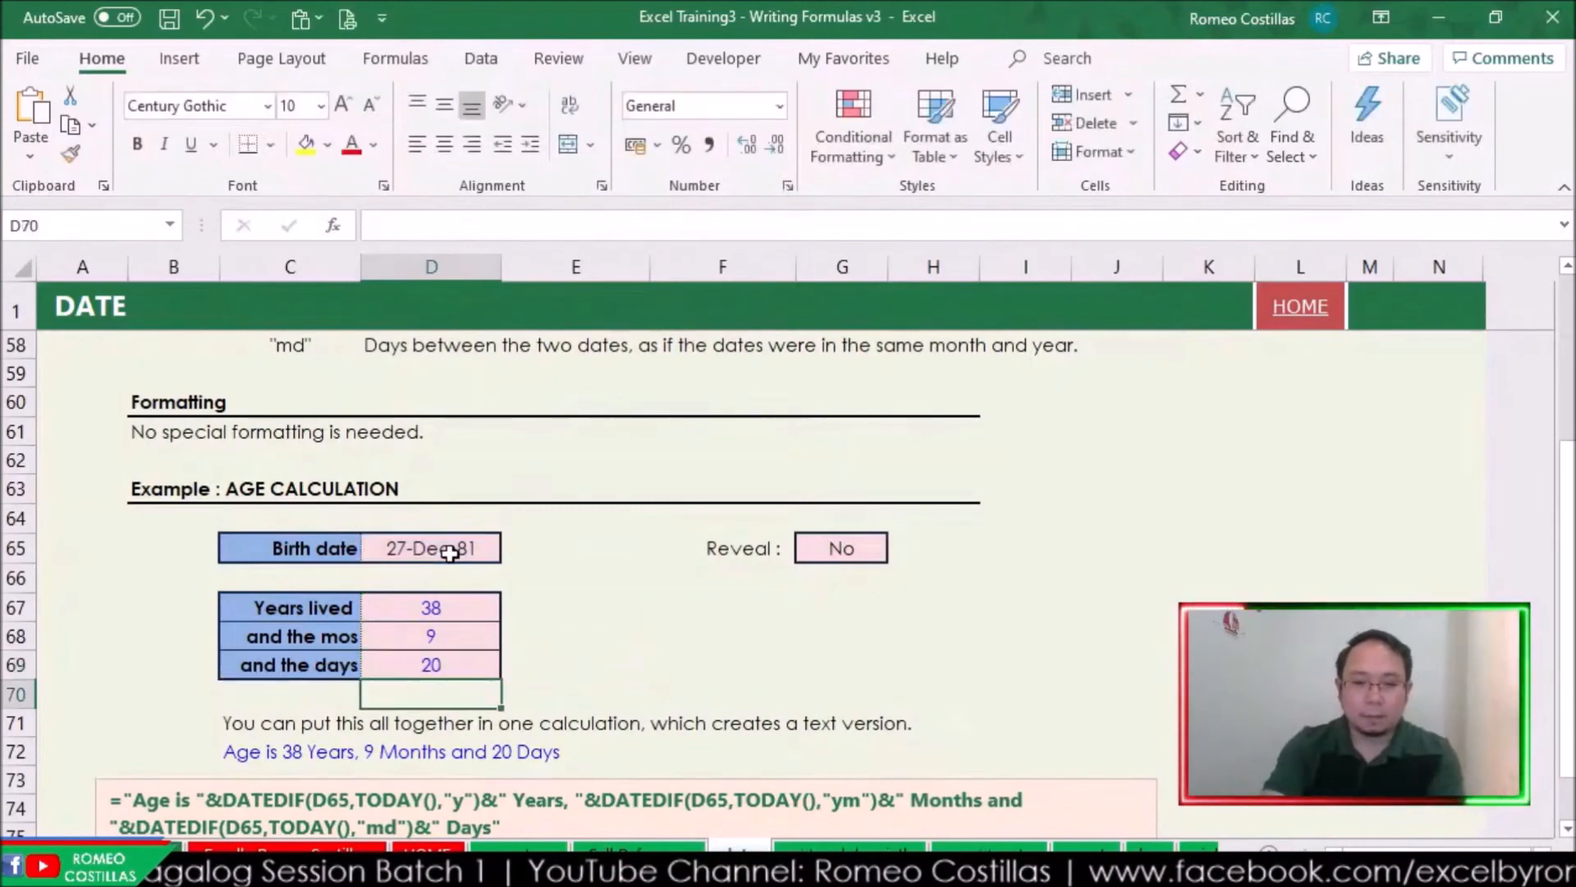
# - Check the Years lived formula and set the Reveal option in G65 of the age calculation example to Yes
pyautogui.click(520, 666)
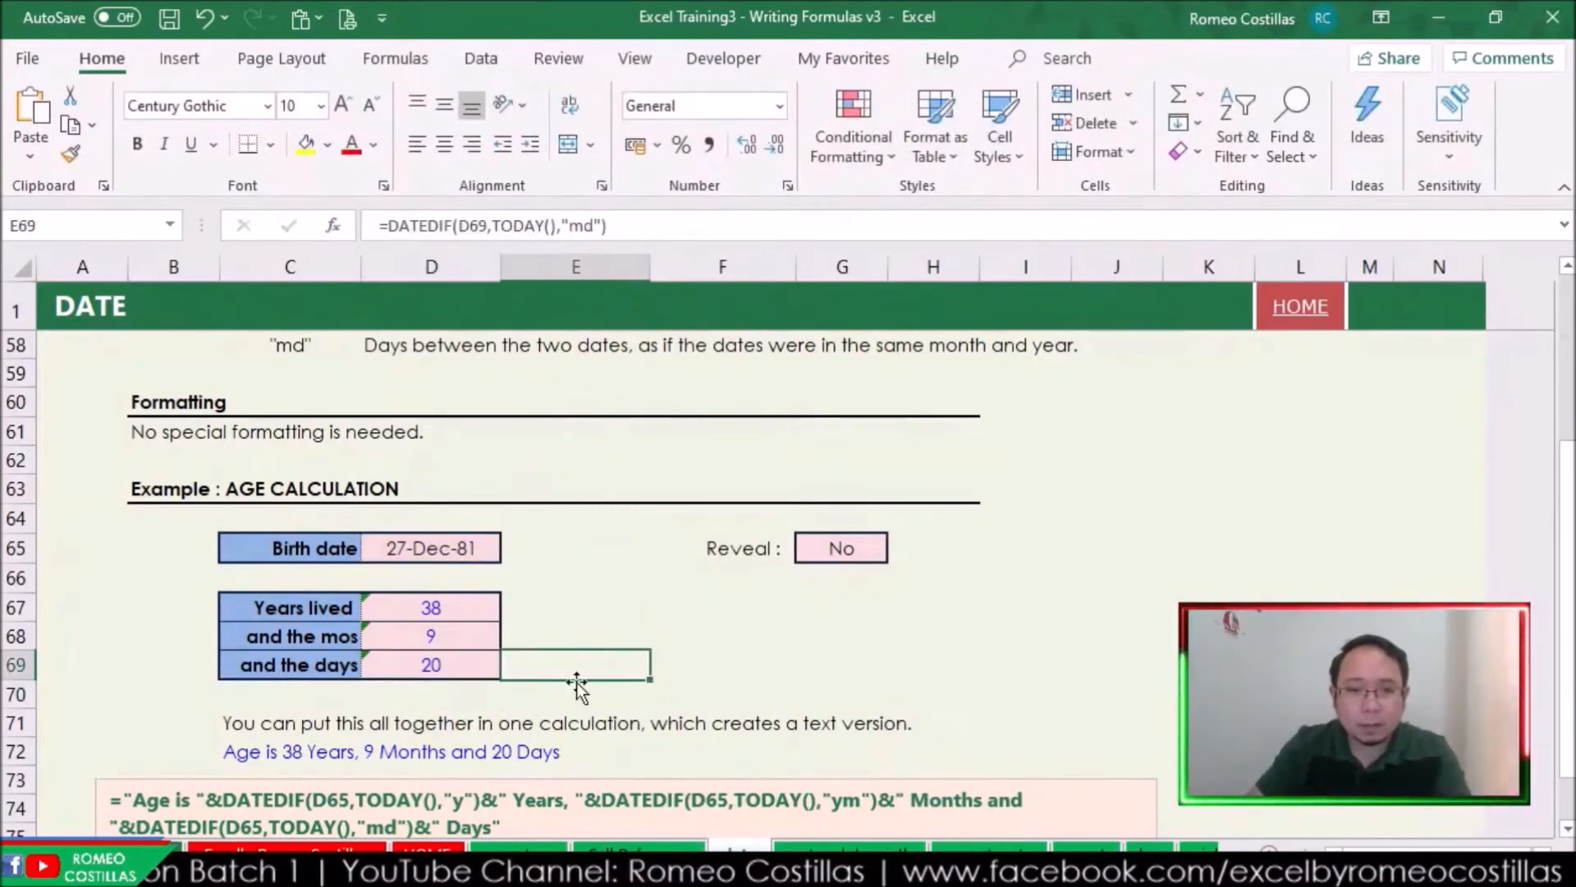
pyautogui.click(437, 599)
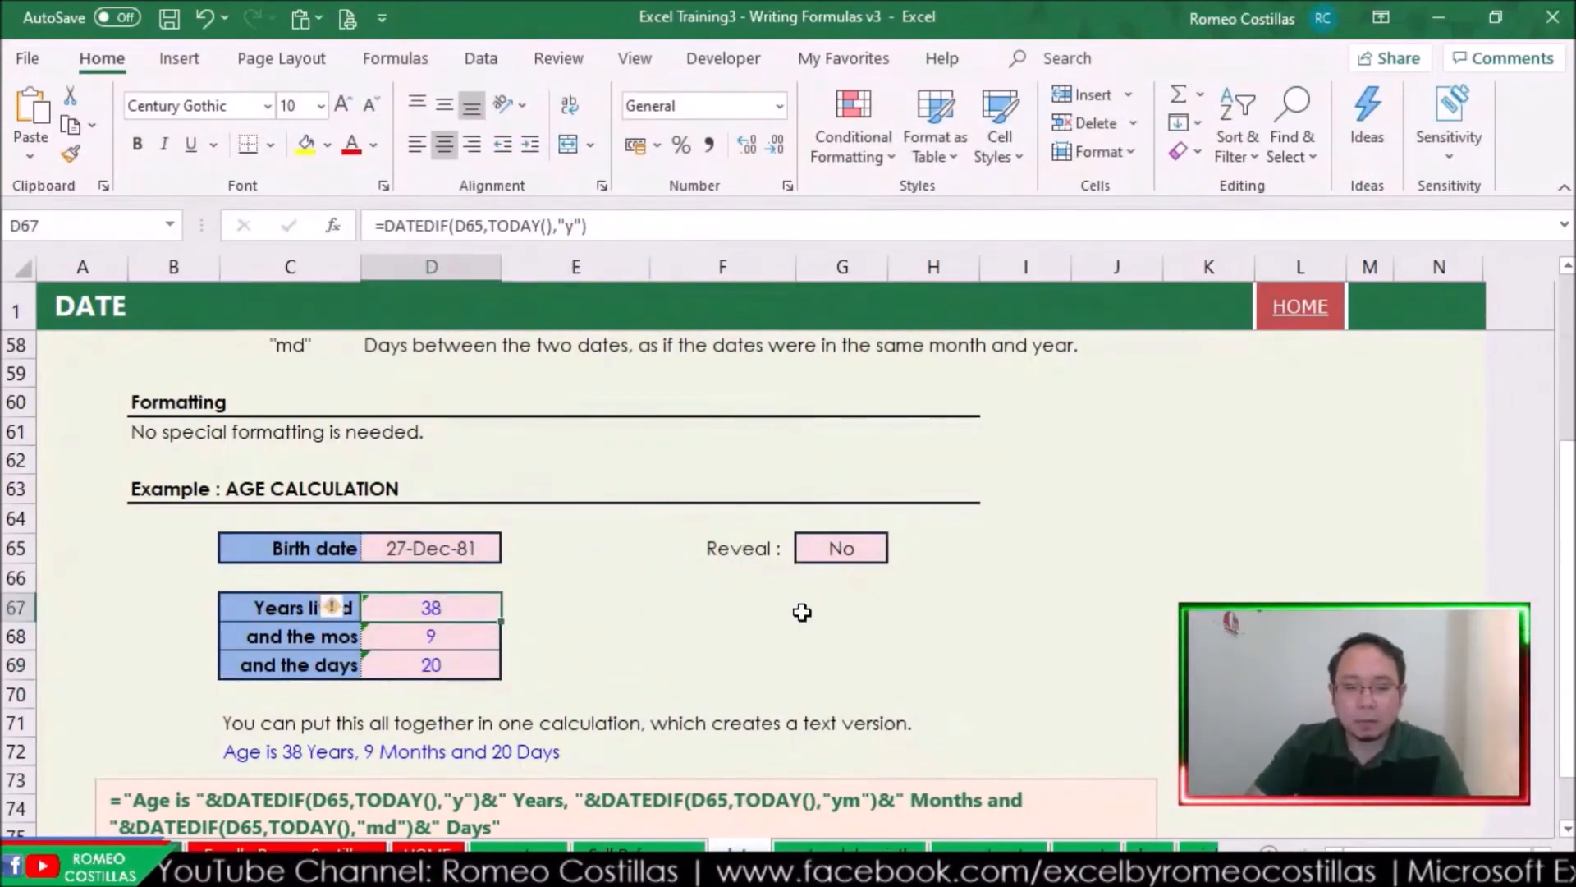
pyautogui.click(848, 542)
pyautogui.click(899, 551)
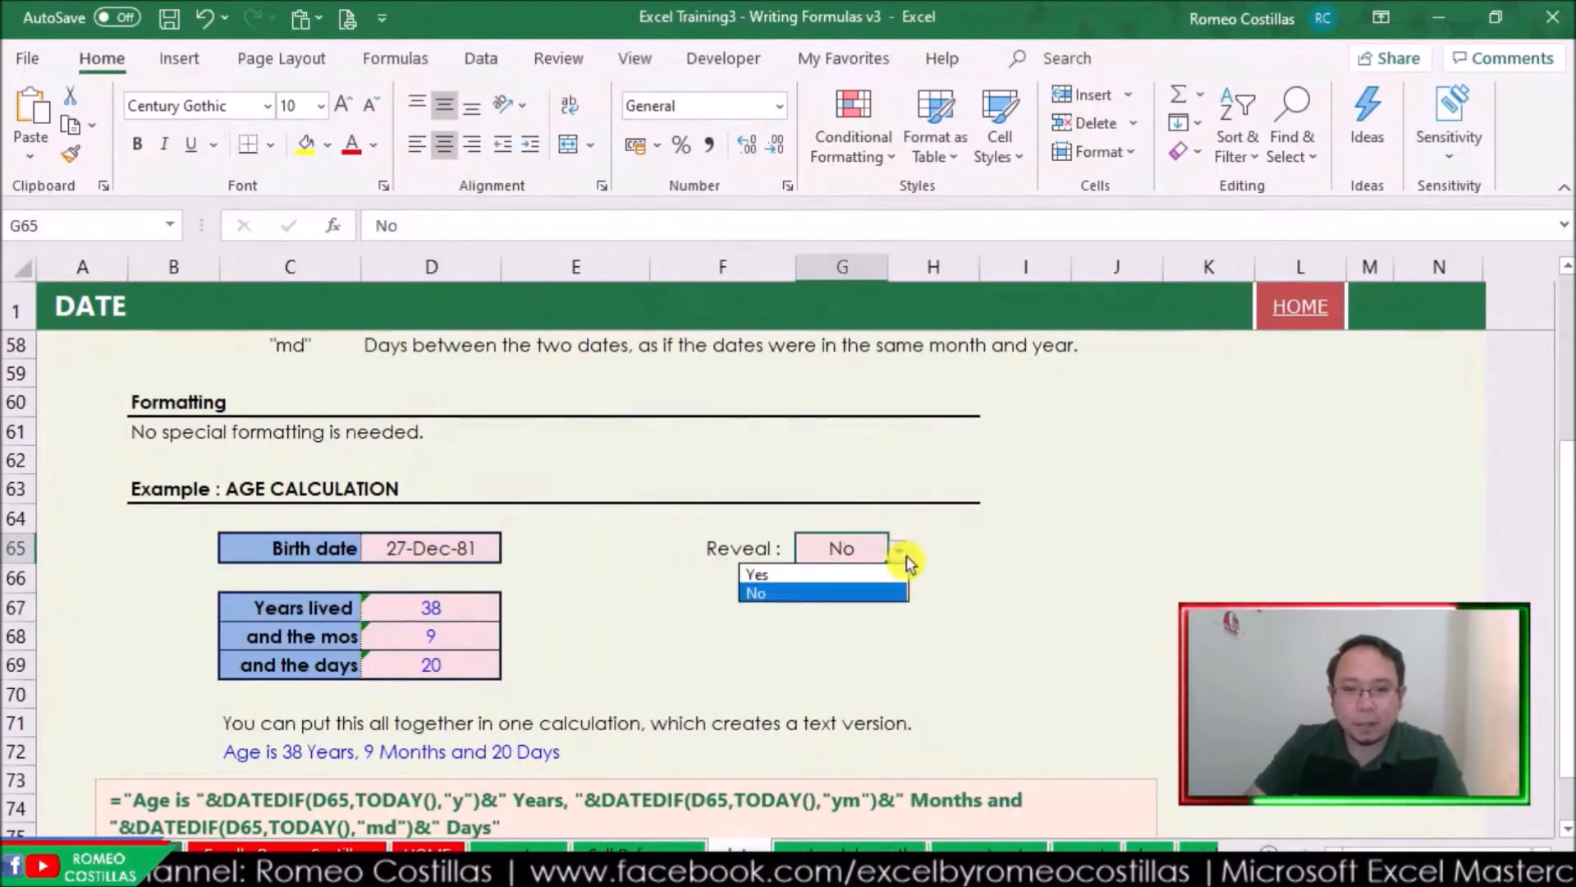
pyautogui.click(821, 574)
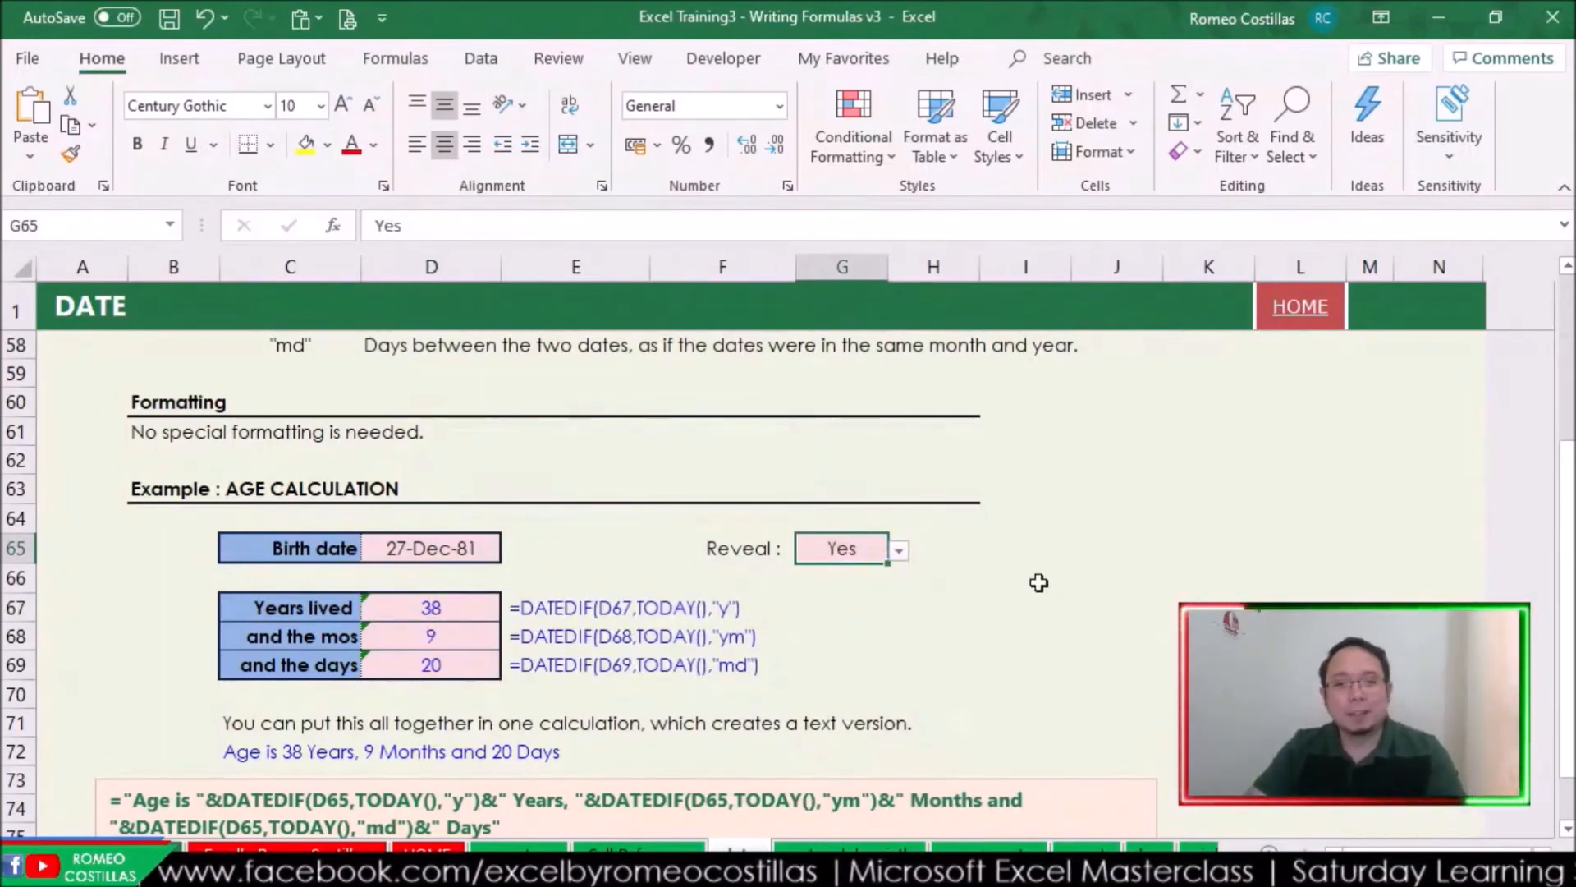
# - Select D83, the Age is cell in the "Another way to calculate age" section
pyautogui.scroll(-5, 944, 615)
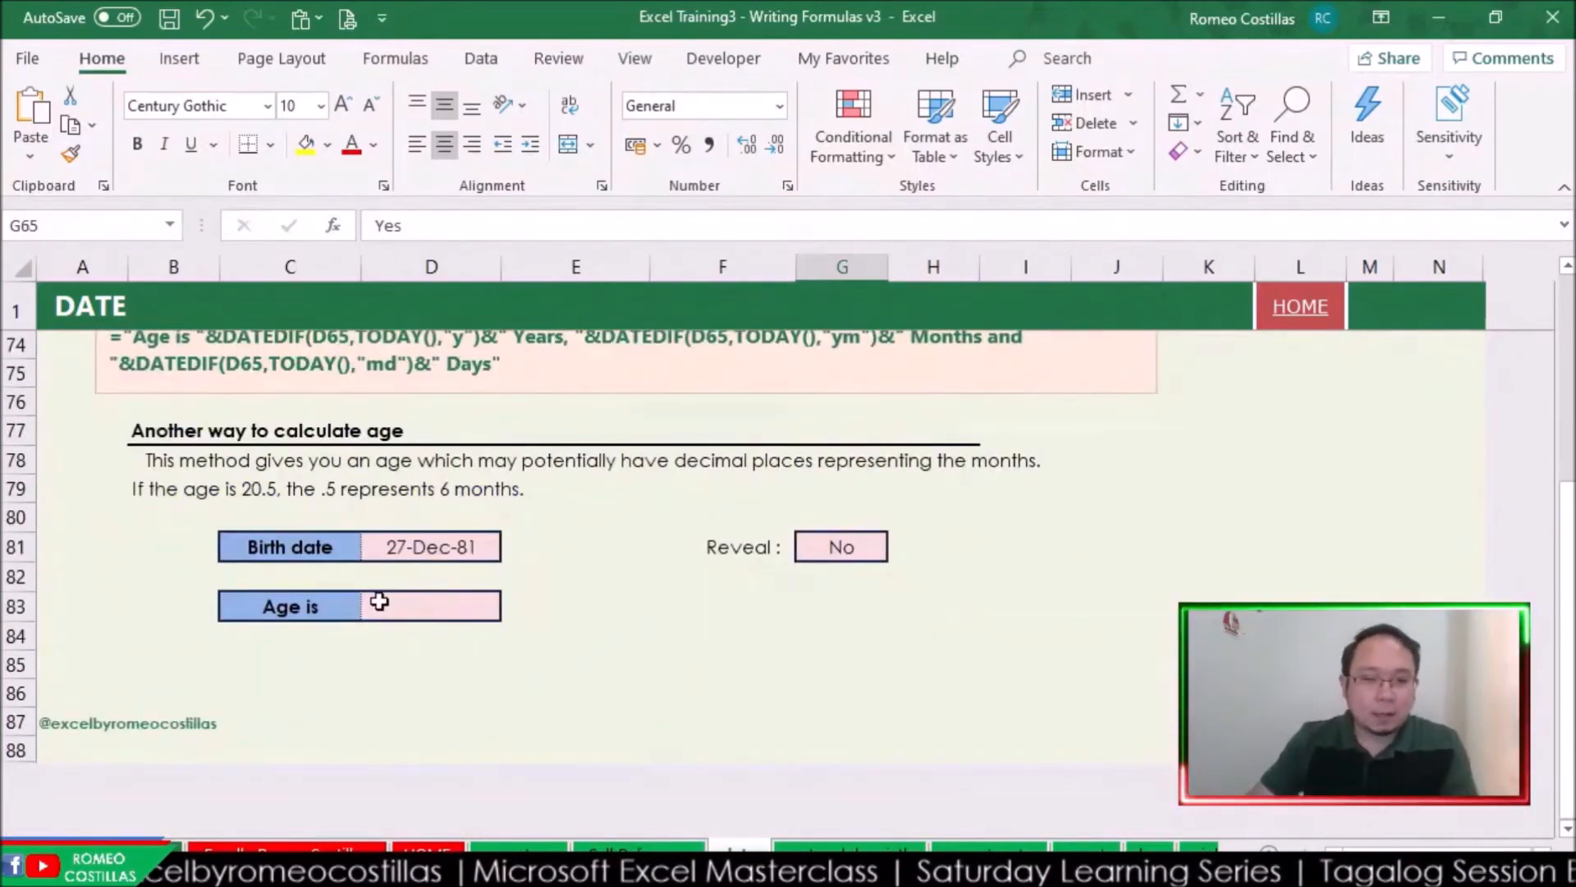
pyautogui.click(416, 600)
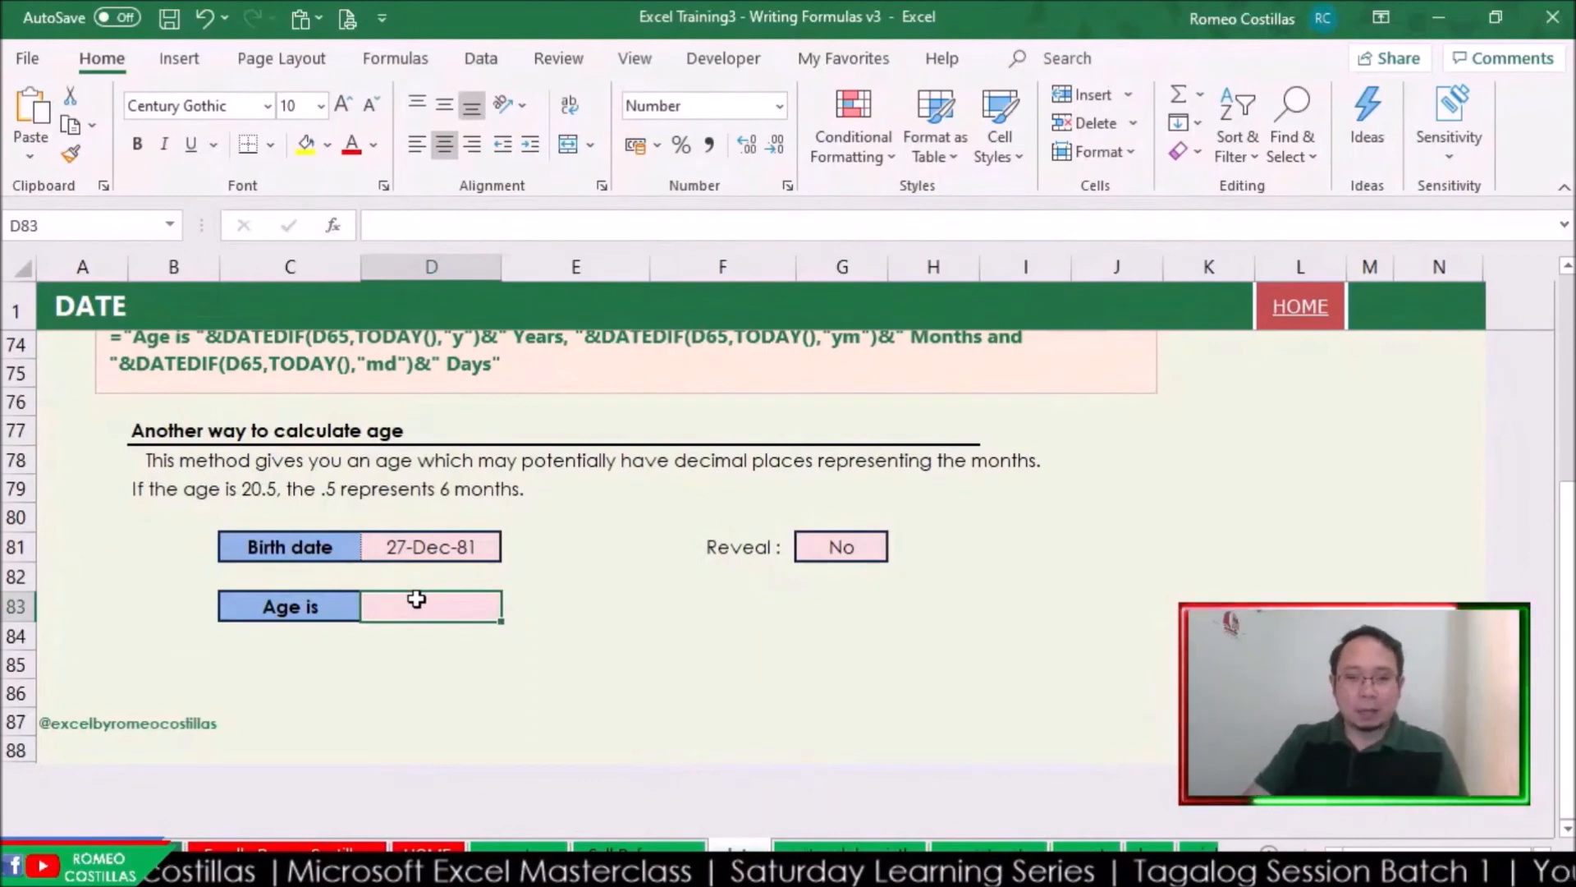